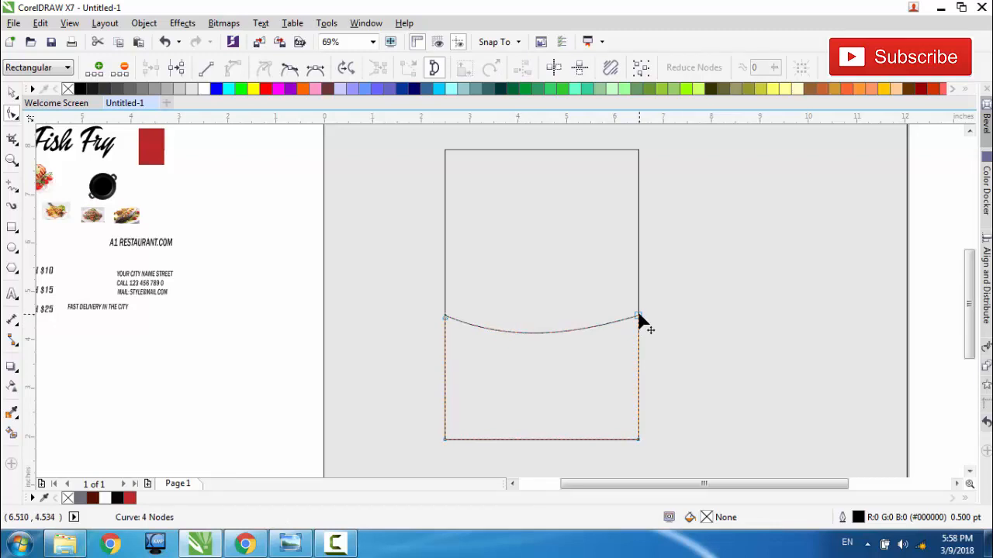
Step: Reshape the lower shape's curved top edge by lowering its left node, raising its right node about 0.32 in, and deepening the right-hand bend
click(639, 317)
drag(446, 318, 445, 328)
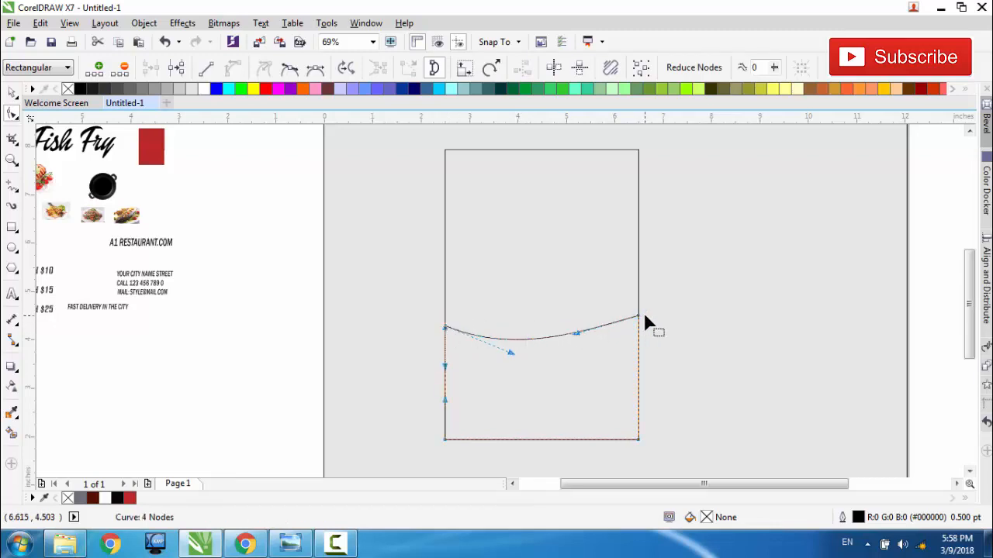
drag(638, 316, 630, 306)
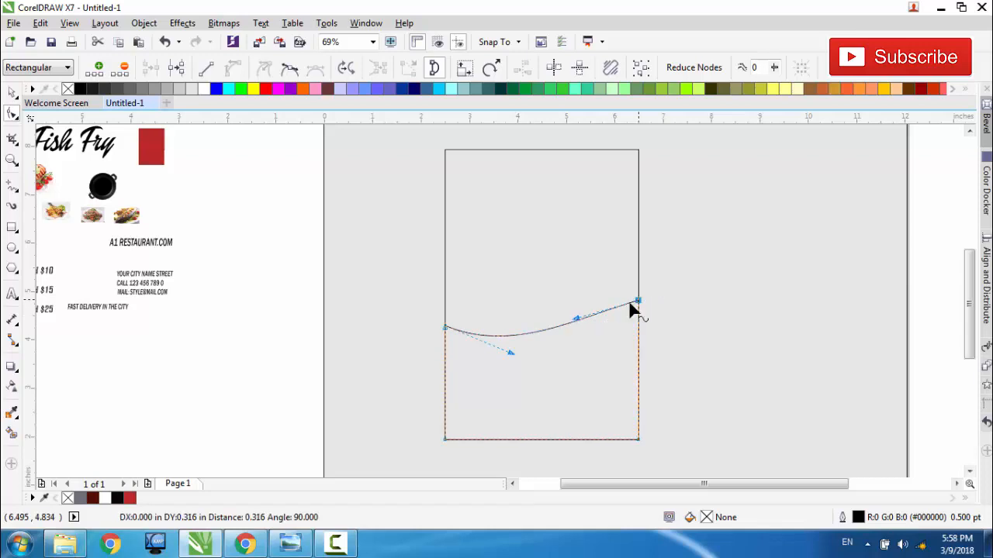
drag(575, 323, 582, 336)
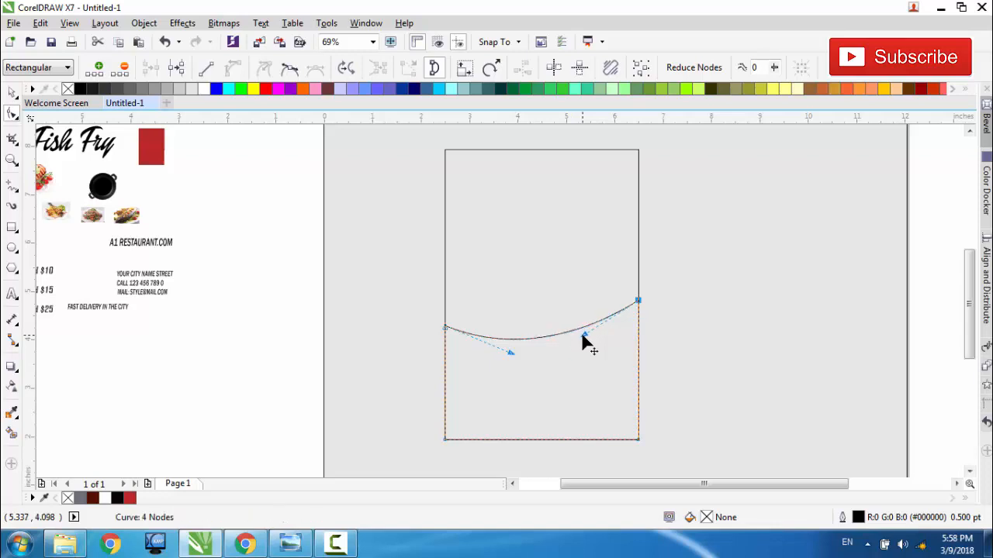
click(11, 93)
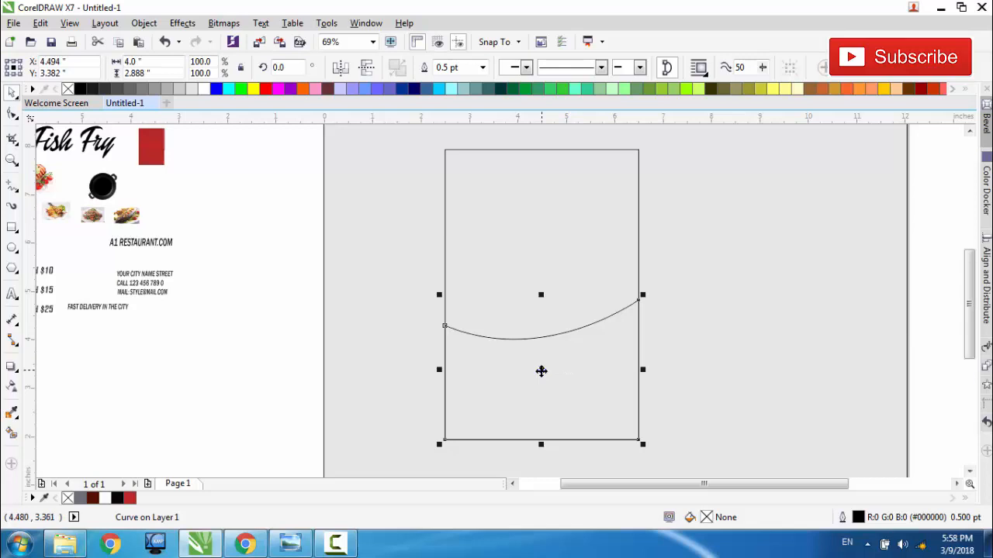
Step: Duplicate the curved shape in place and lower the duplicate's upper-right node slightly to form a tapering sliver between the curves
right_click(541, 371)
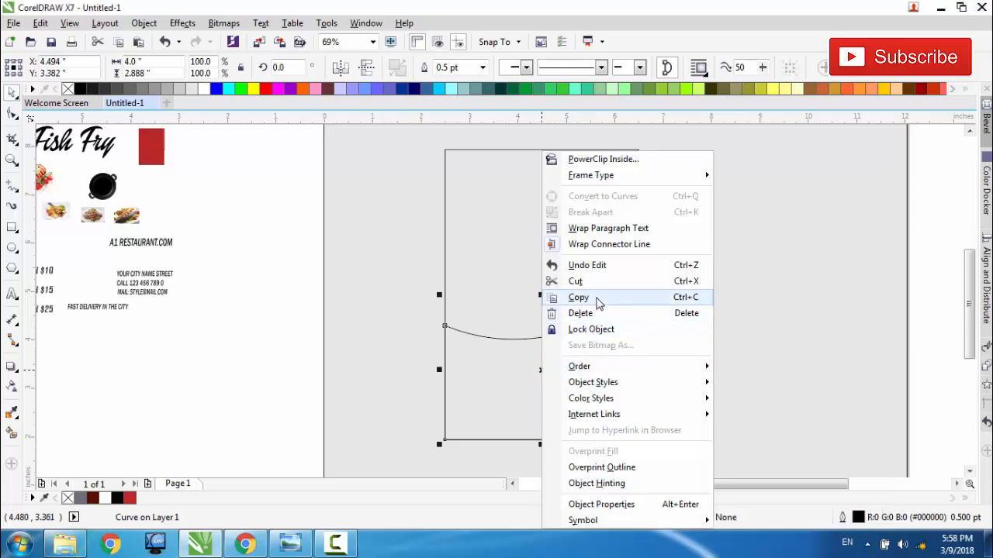
click(599, 303)
right_click(262, 251)
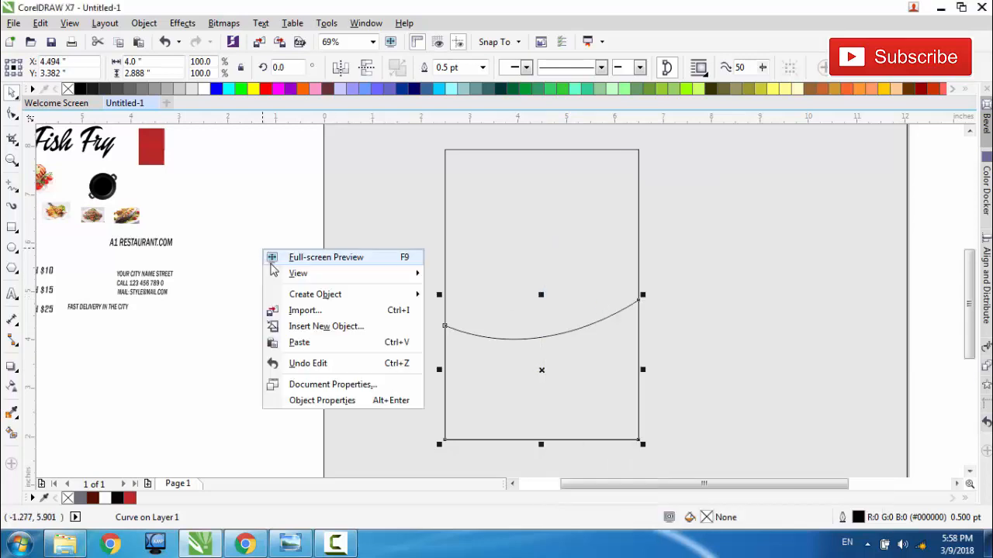
click(299, 342)
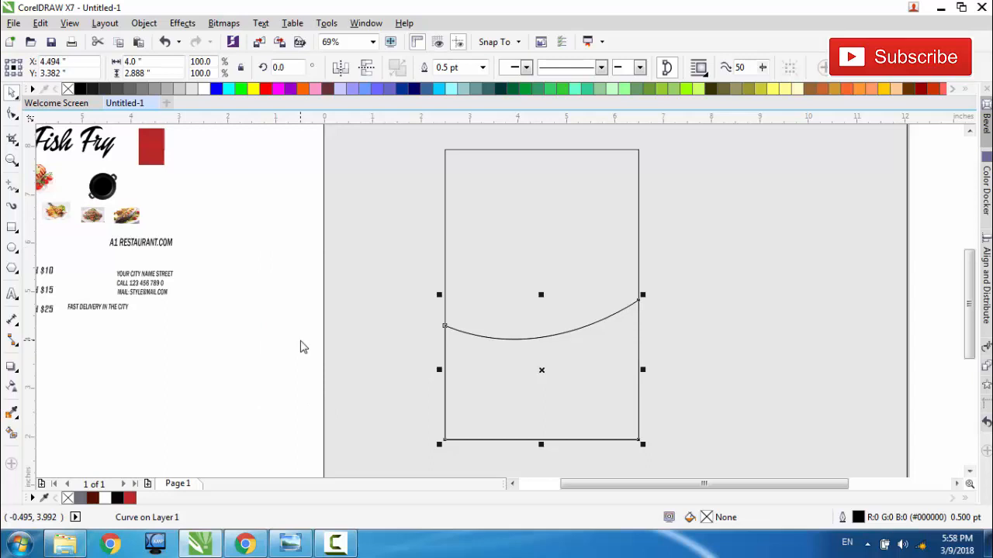
key(F10)
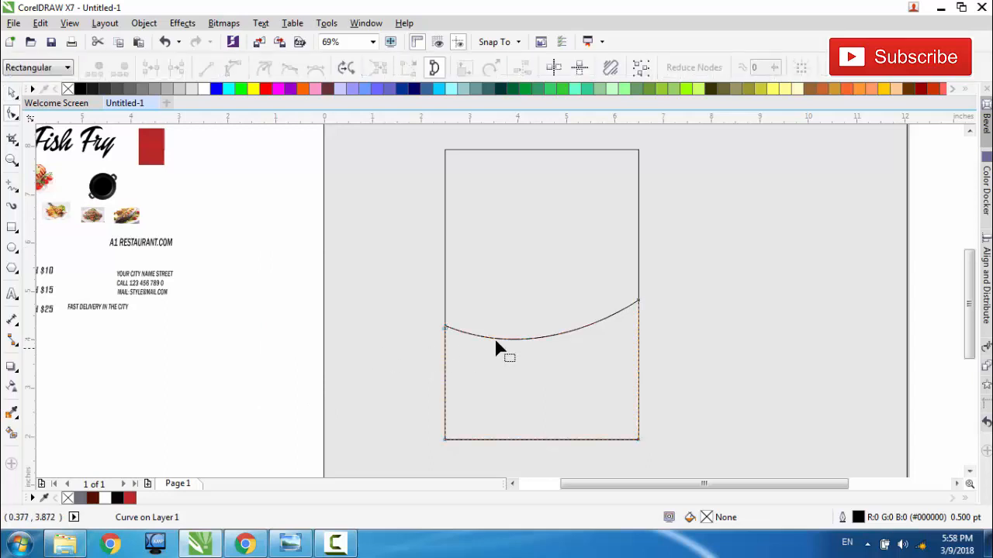
drag(637, 305, 640, 320)
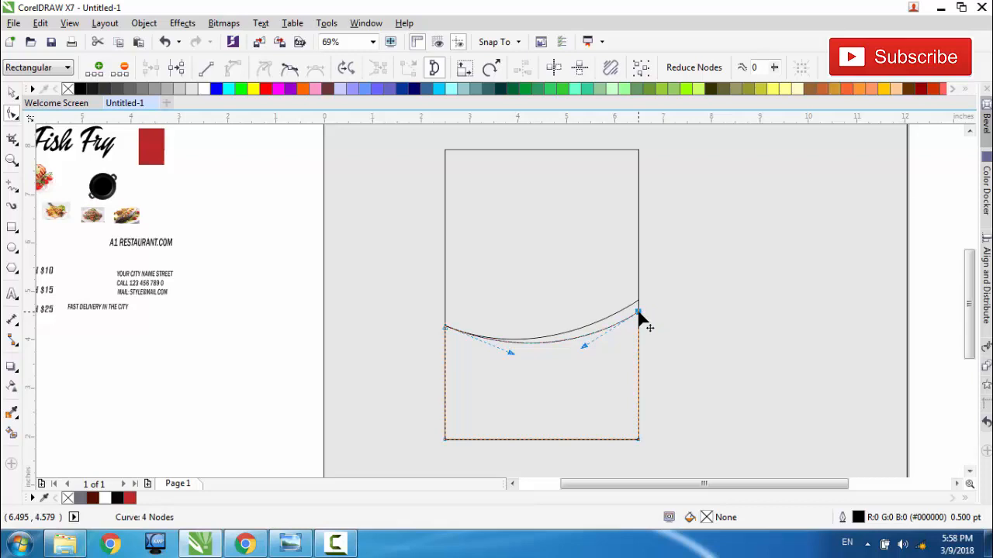
key(space)
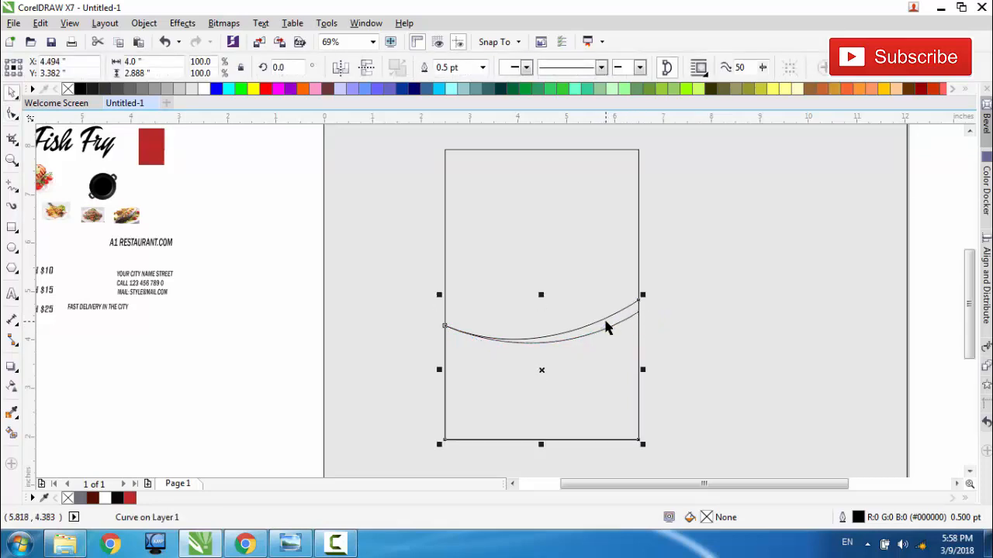
Step: Smart Fill the sliver between the curves and the area below it with blue-grey C40 M20 Y0 K40, using a 0.5 pt outline
click(12, 435)
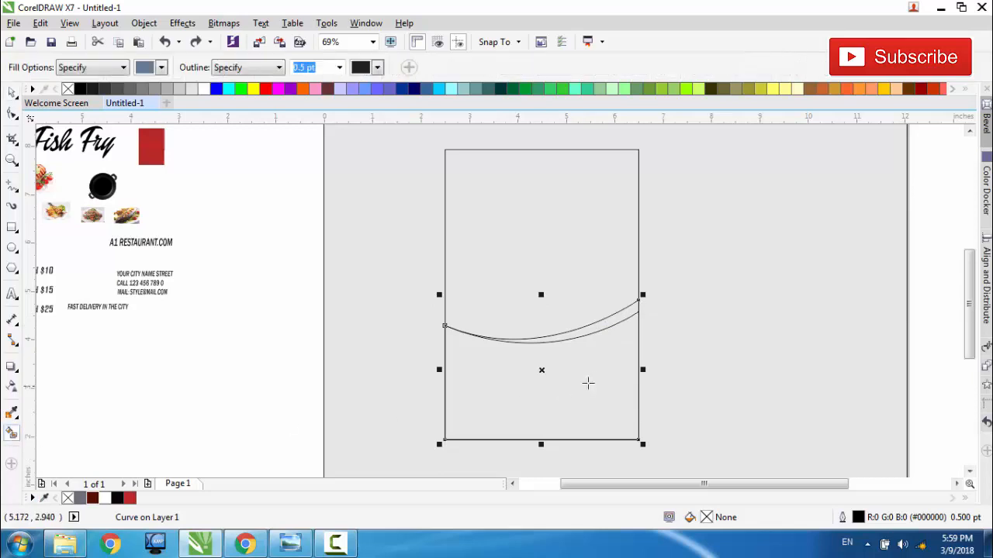
click(607, 319)
click(593, 365)
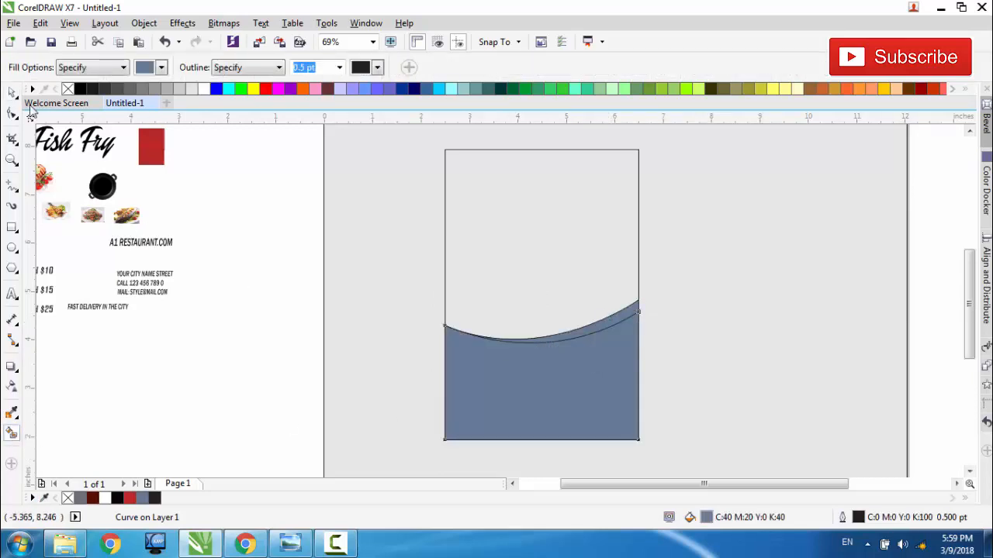
Step: Recolour the tapering sliver between the two curves with the dark brown #570D02
click(11, 93)
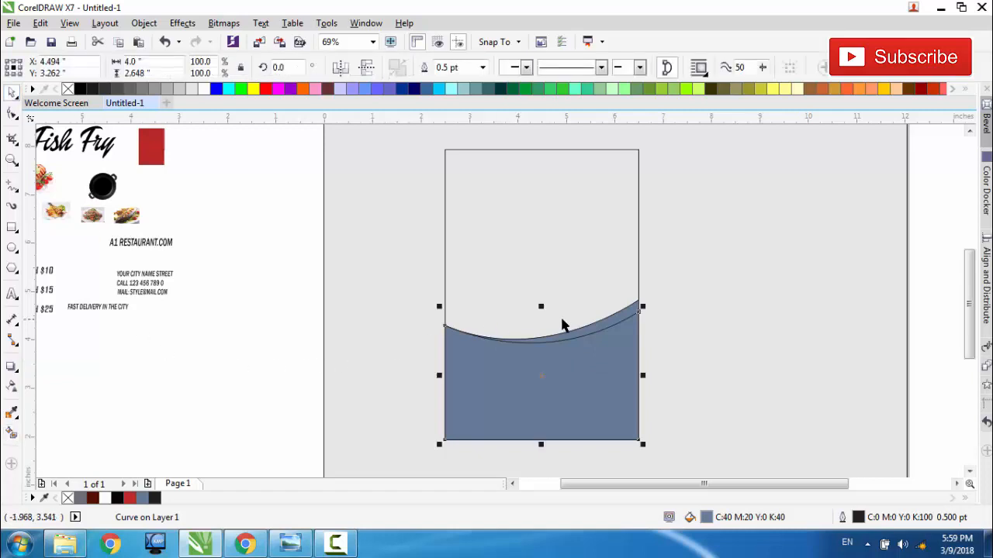
click(582, 333)
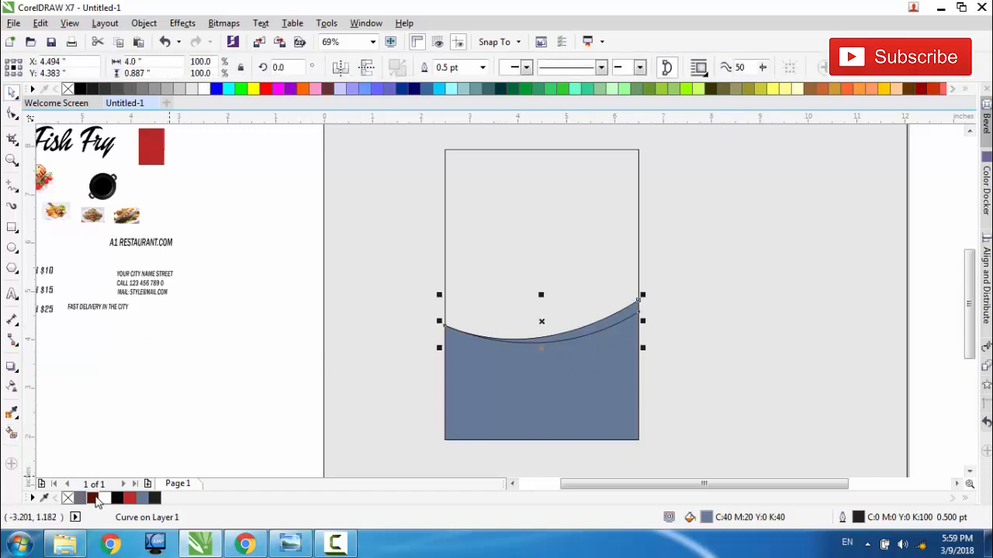
click(93, 498)
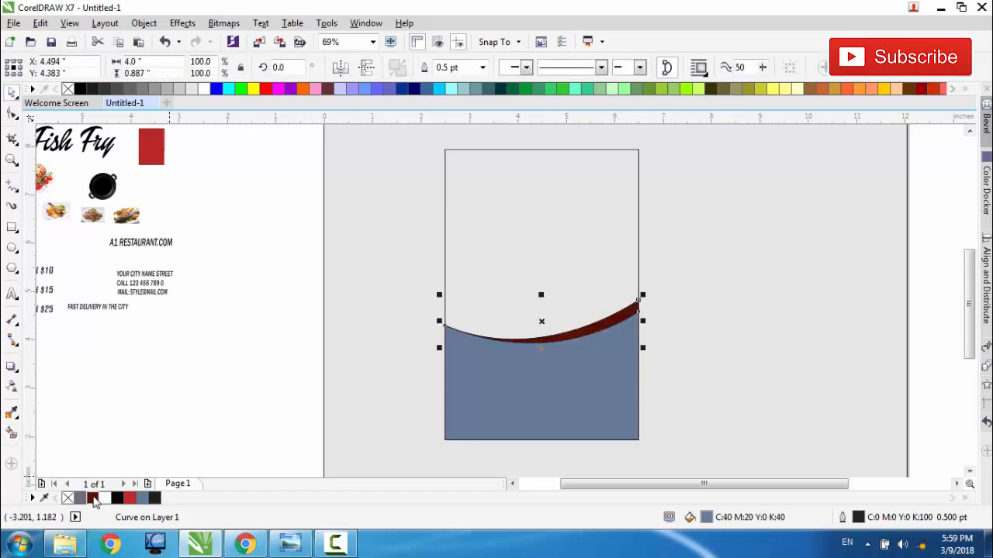
click(225, 406)
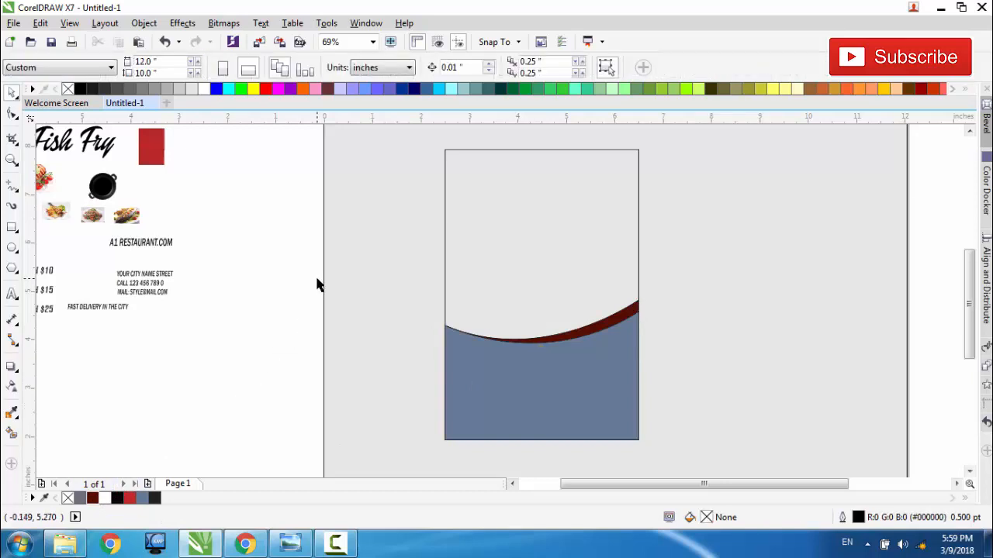
Step: Group the four objects of the lower curved design and duplicate the group in place
drag(313, 277, 644, 450)
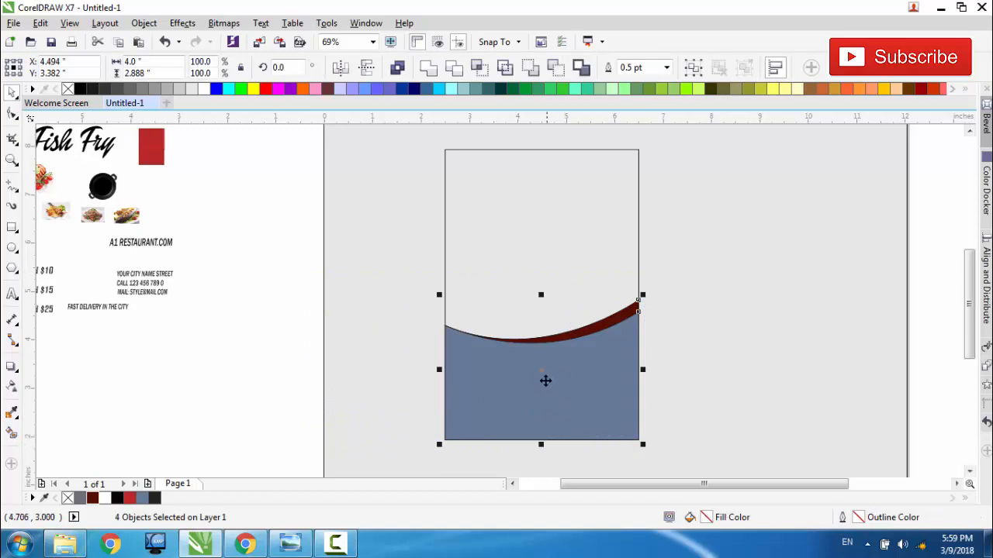
right_click(541, 374)
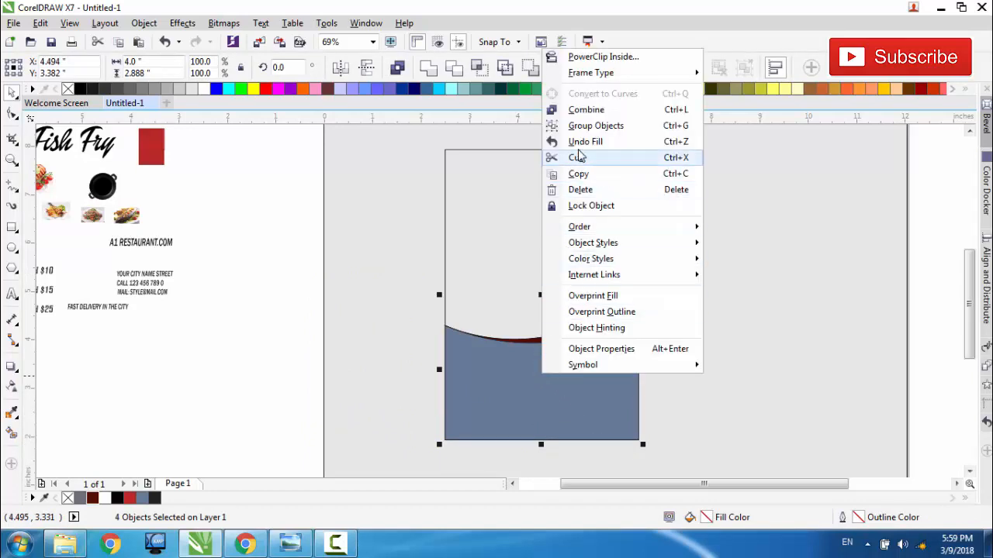
click(587, 126)
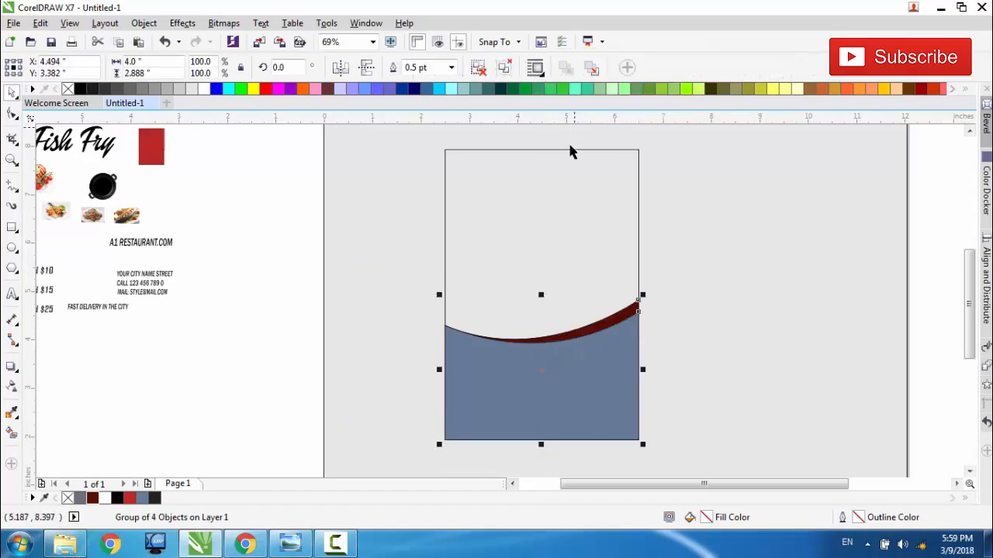
right_click(541, 371)
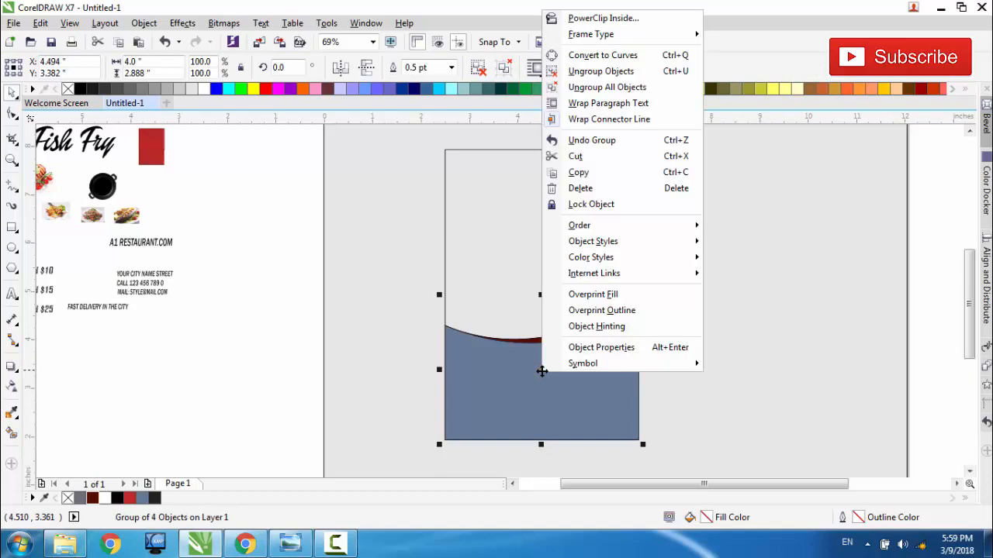
click(587, 177)
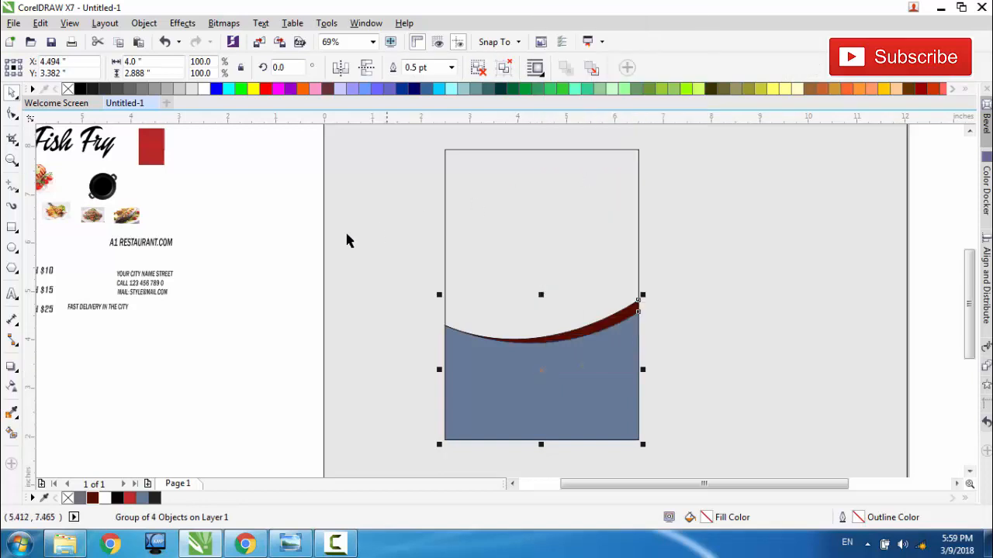
right_click(292, 249)
click(322, 342)
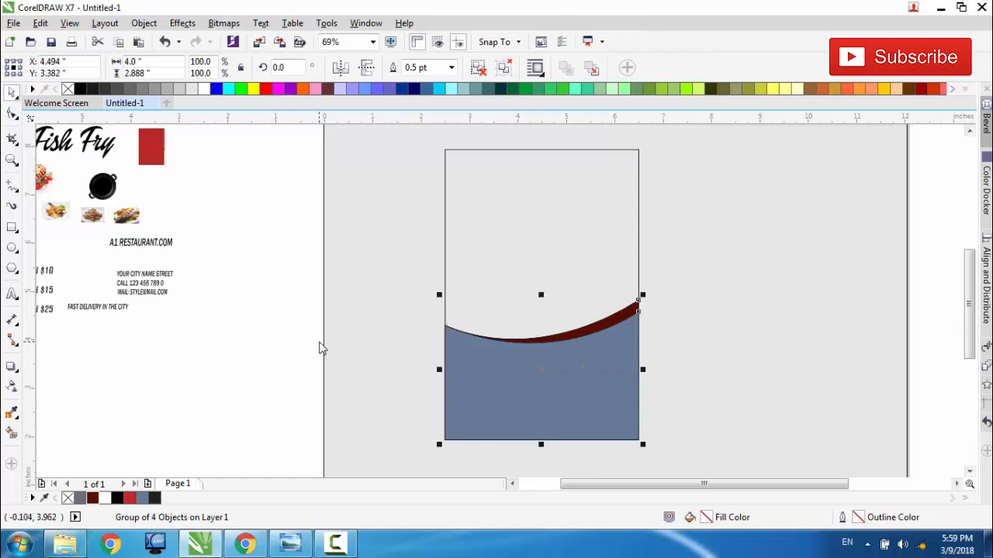
Step: Mirror the duplicated group horizontally and vertically, move it up, and nudge it into line with the flyer rectangle's top edge
click(366, 71)
click(343, 70)
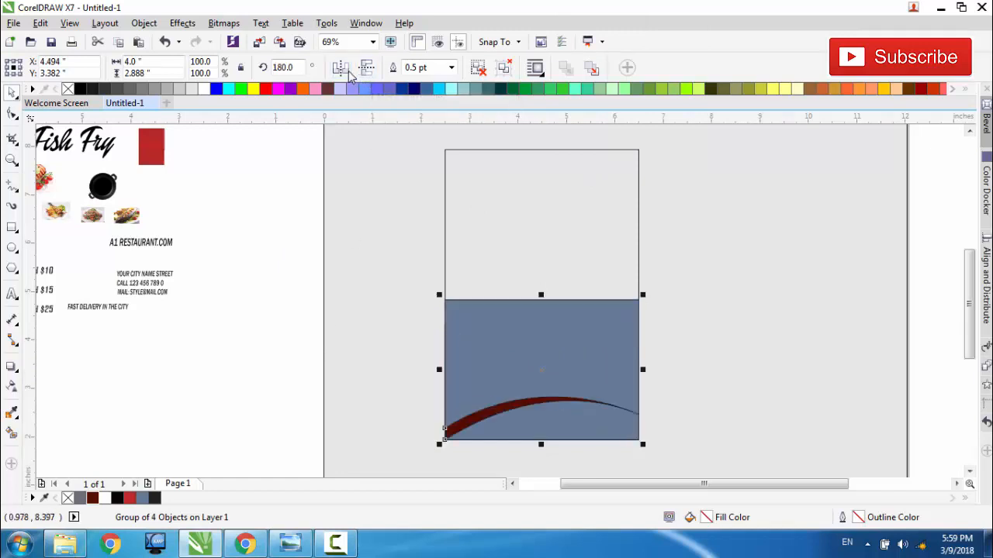
drag(545, 370, 525, 218)
scroll(526, 218, up, 2)
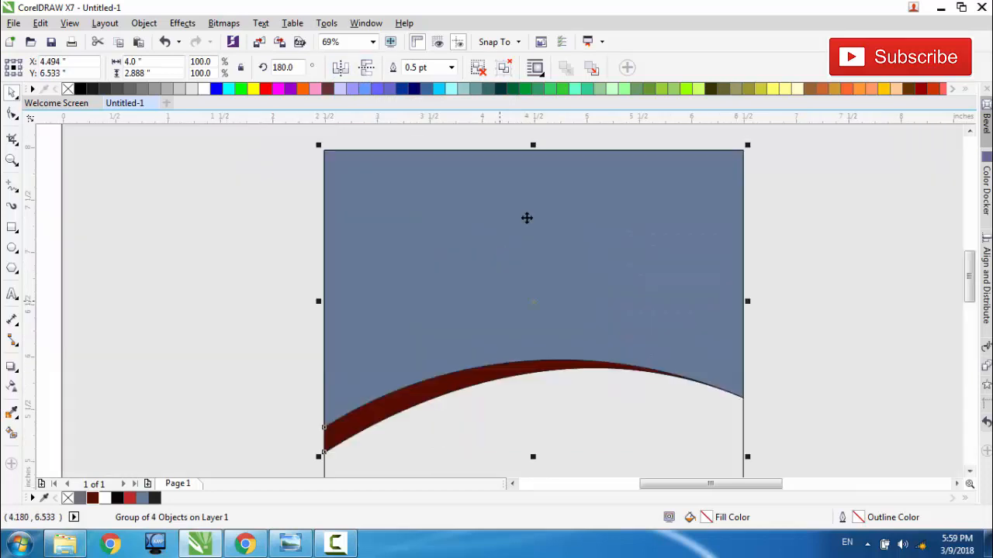
key(Down)
key(Down)
key(Down)
key(Down)
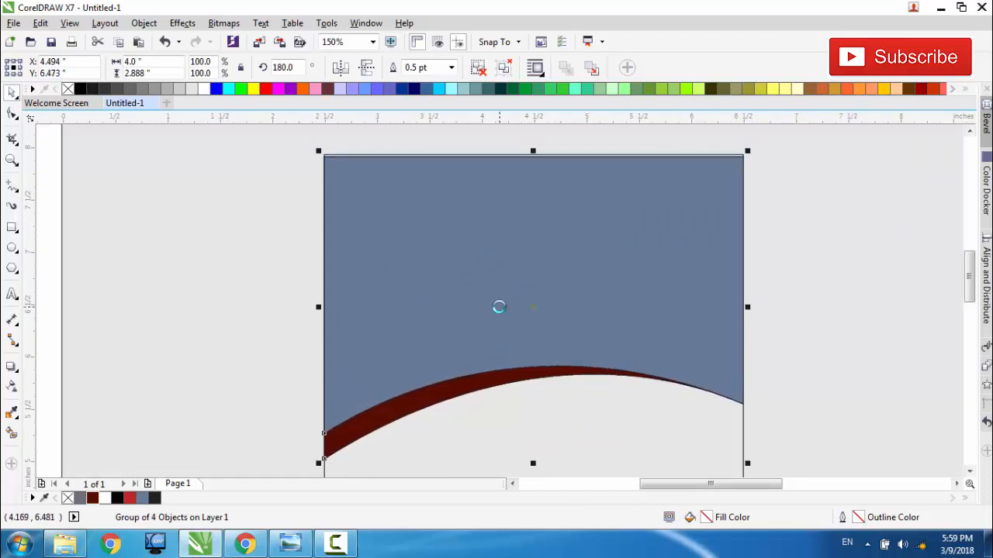
scroll(495, 307, down, 2)
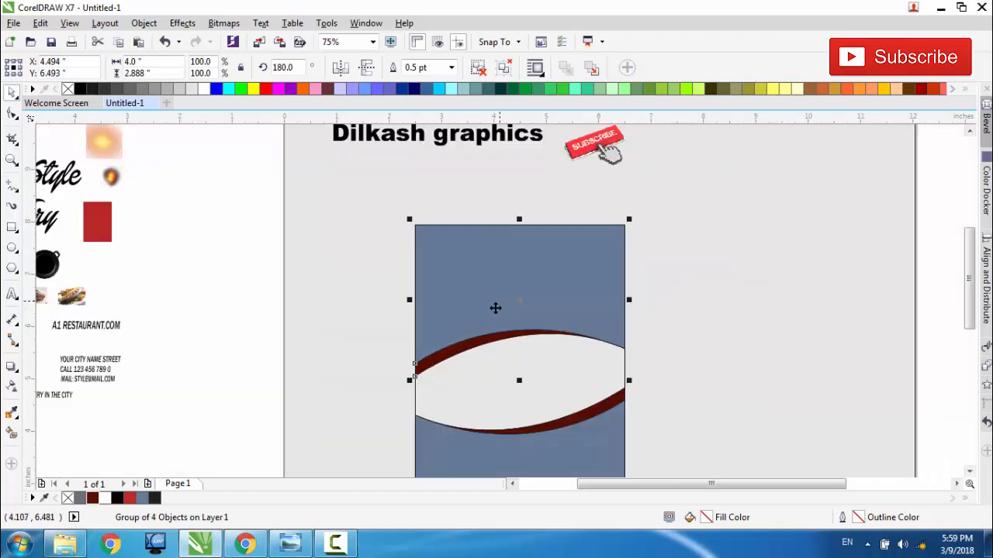
key(Escape)
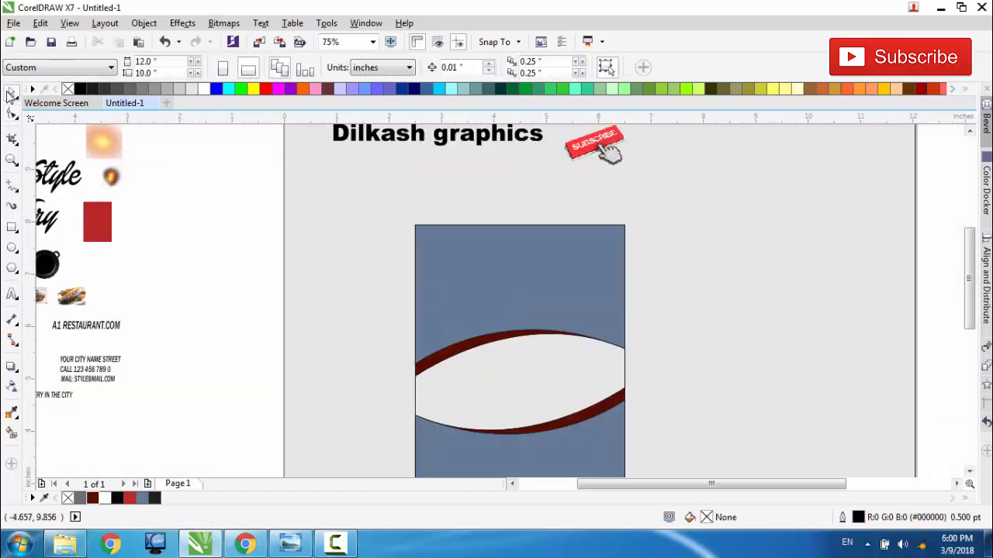
Step: Ungroup the upper curved design and raise all its lower nodes together to shorten it to about 1.08 in tall
click(462, 256)
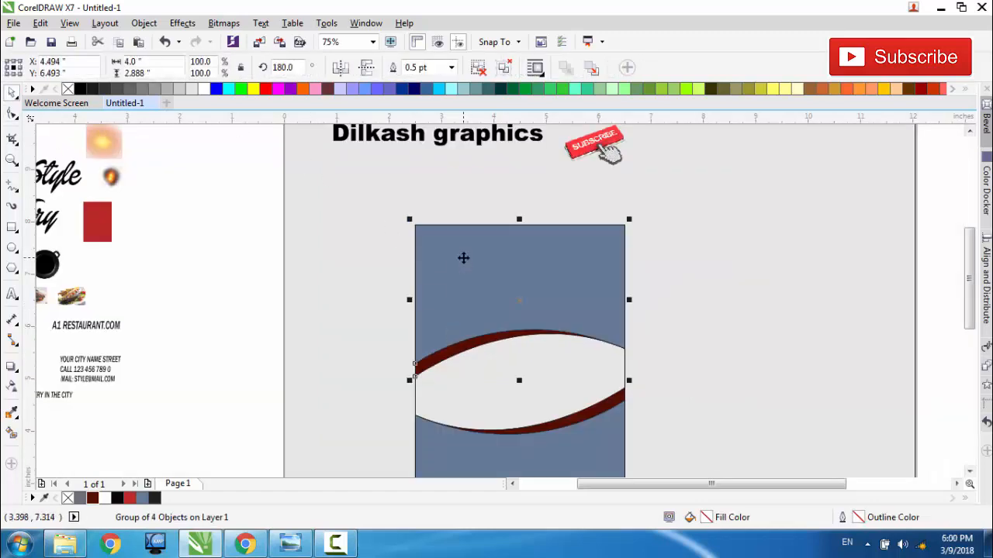
click(479, 67)
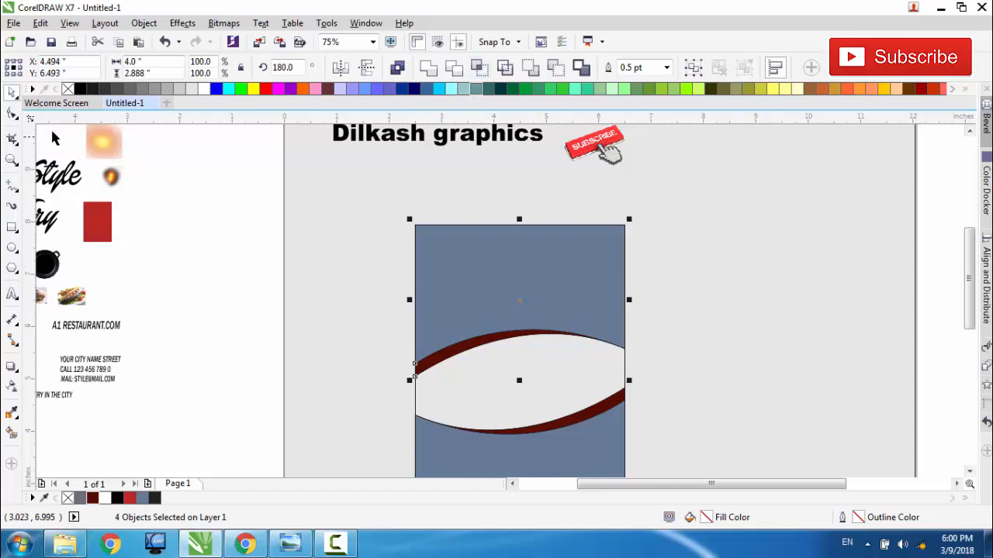
click(13, 114)
drag(245, 324, 661, 381)
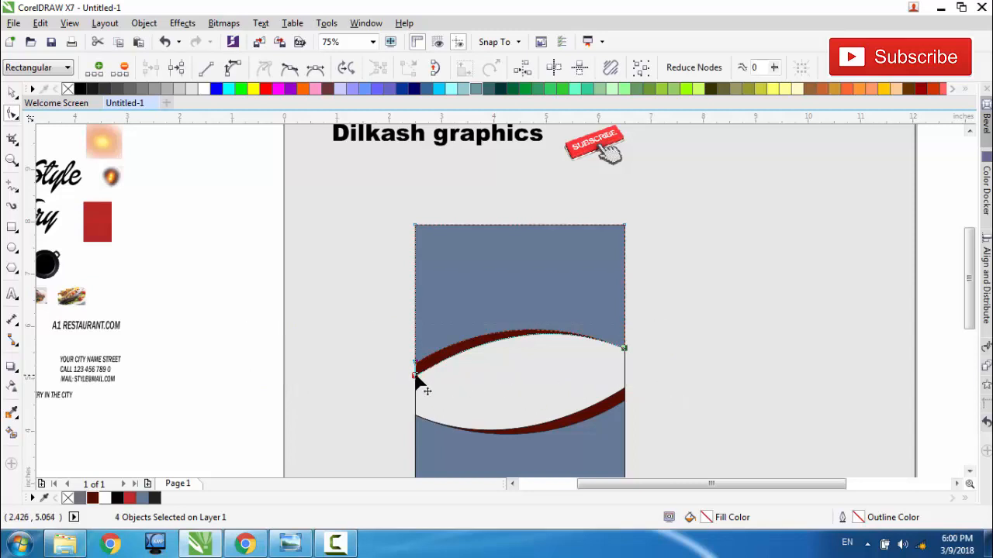
drag(415, 377, 417, 282)
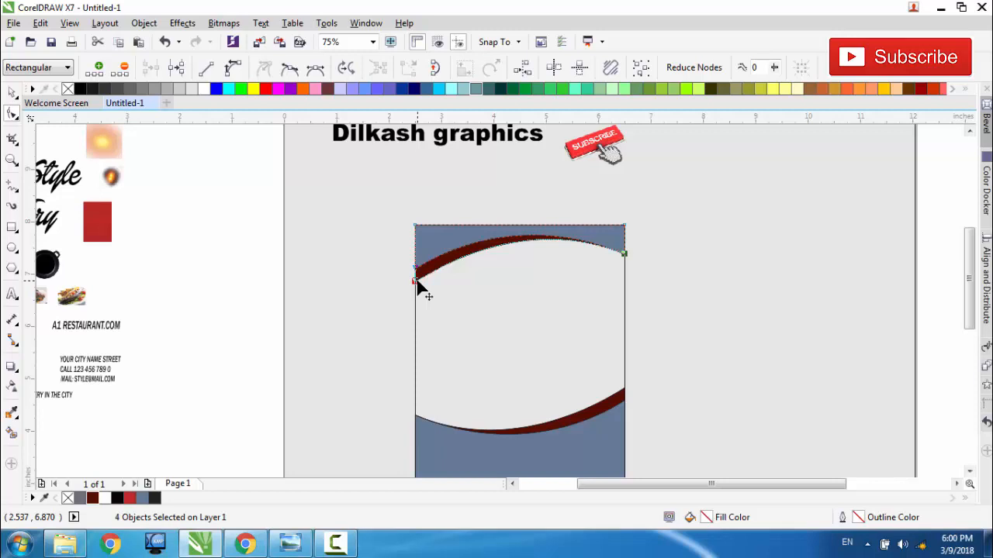
key(space)
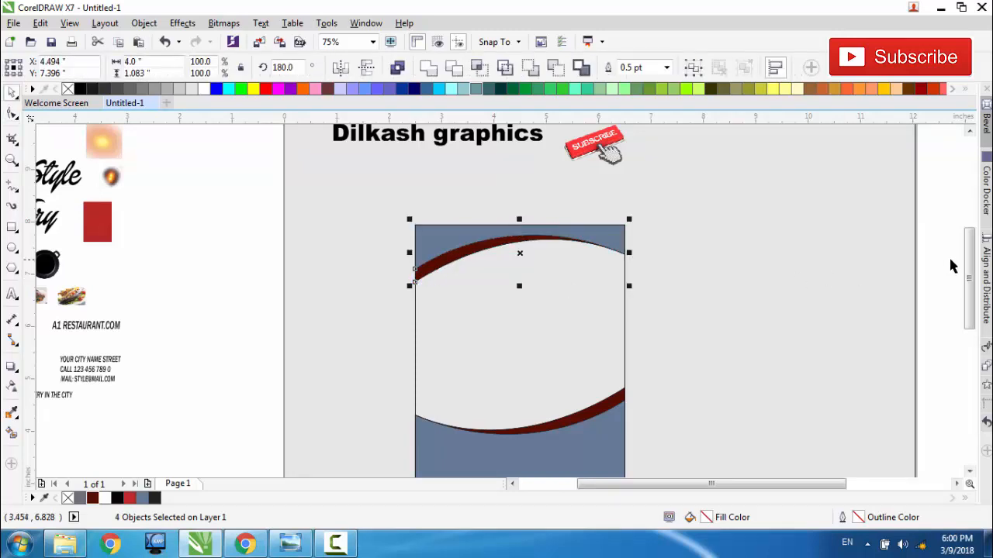
Step: Fill the 4 by 6 inch flyer rectangle with white and deselect it
drag(970, 272, 970, 298)
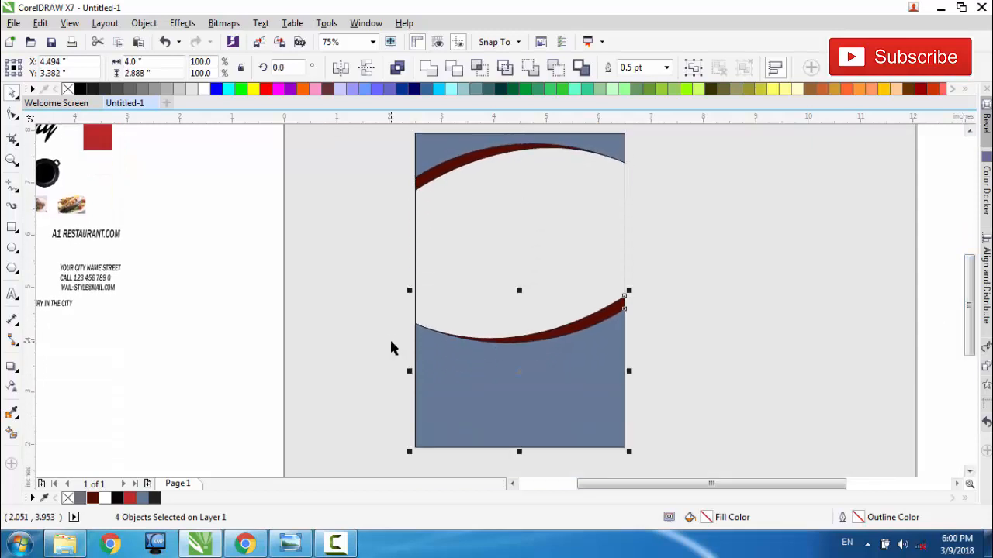
click(424, 156)
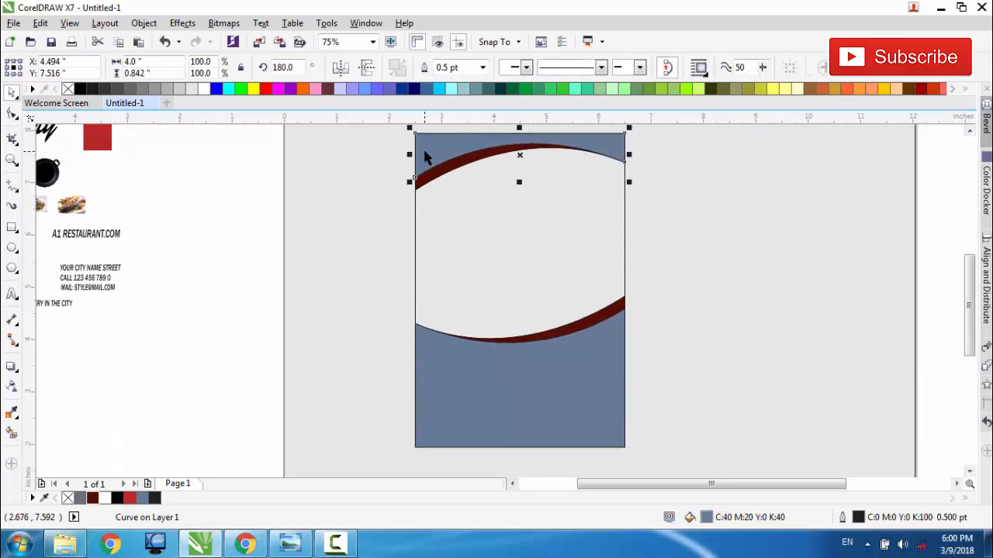
click(447, 264)
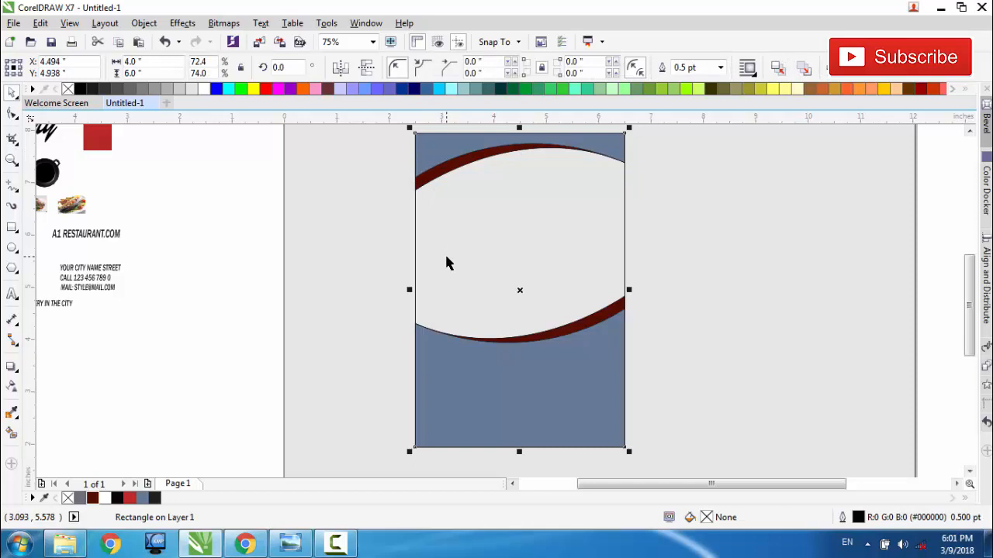
click(106, 500)
click(223, 367)
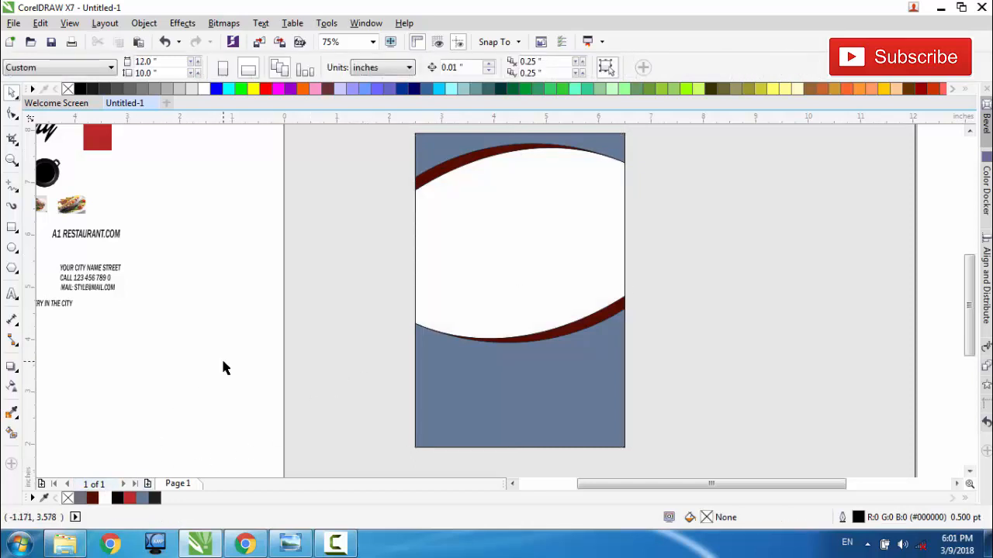
Step: Duplicate the red background image, enlarge the copy to about 4.68 by 6.14 in, and place it clear of the source elements
scroll(311, 337, down, 1)
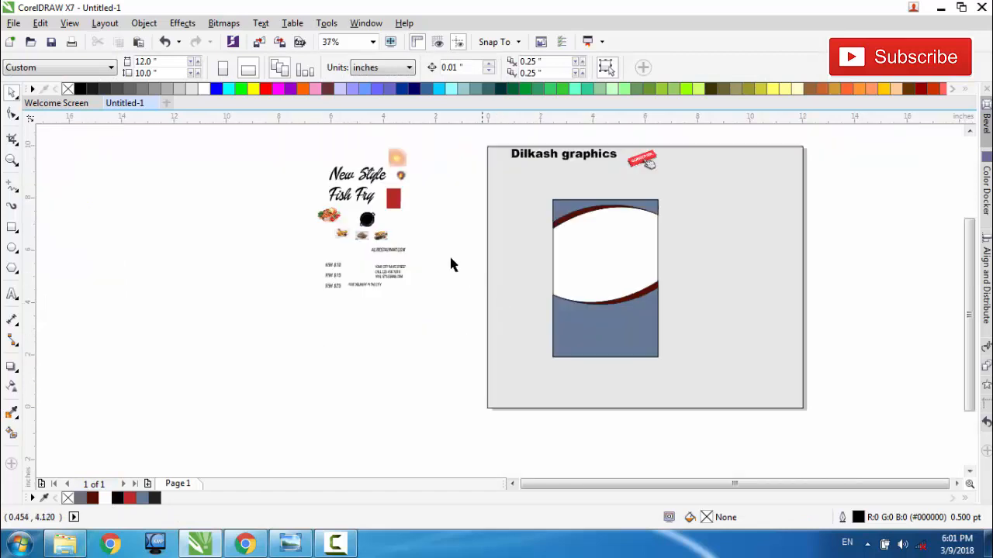
drag(394, 199, 324, 392)
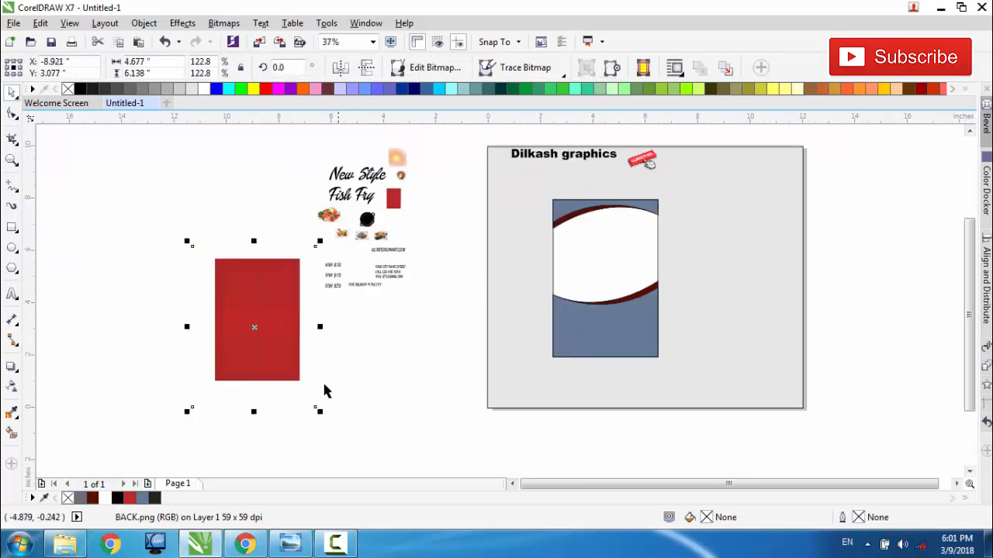
drag(255, 327, 193, 285)
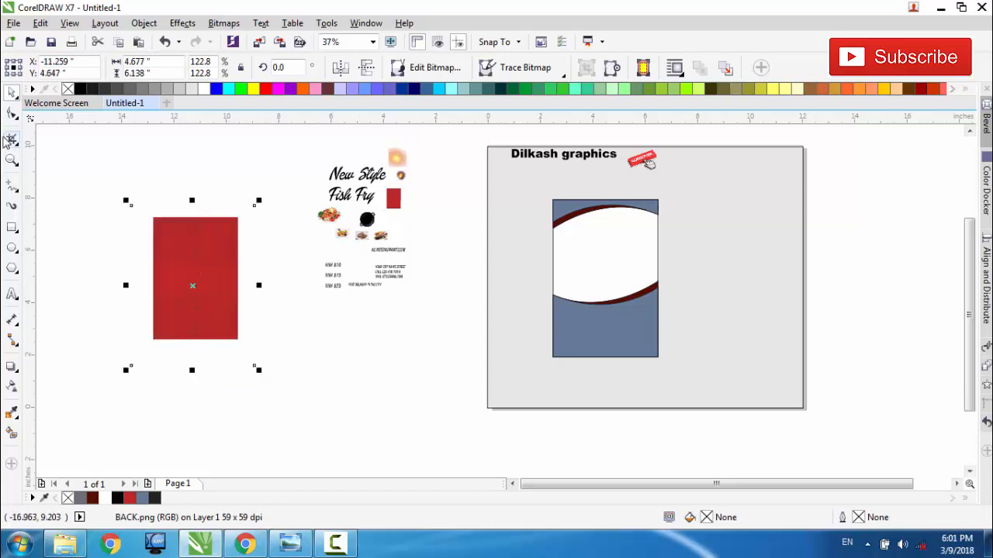
Step: Crop the empty margin around the enlarged red image to about 3.67 by 4.97 in
click(11, 139)
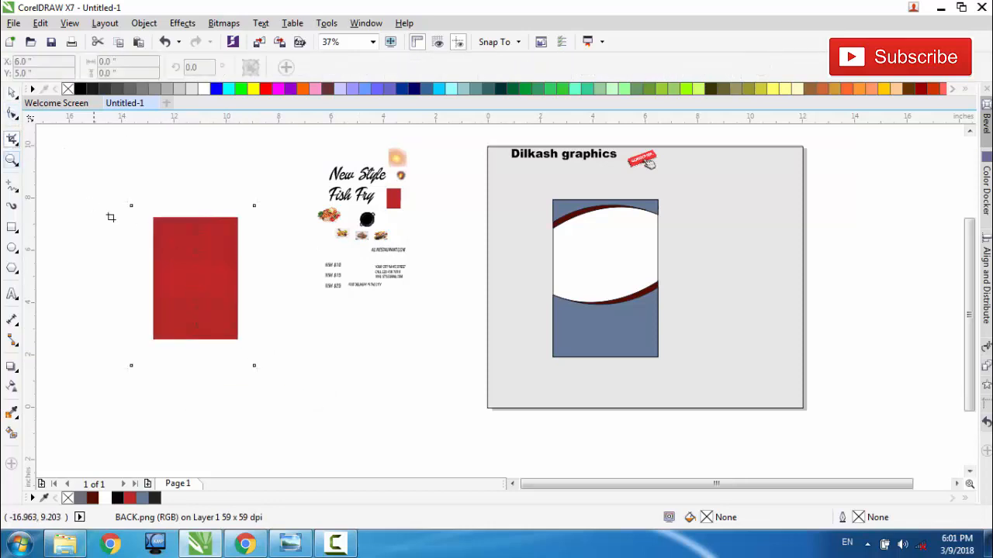
drag(149, 215, 245, 345)
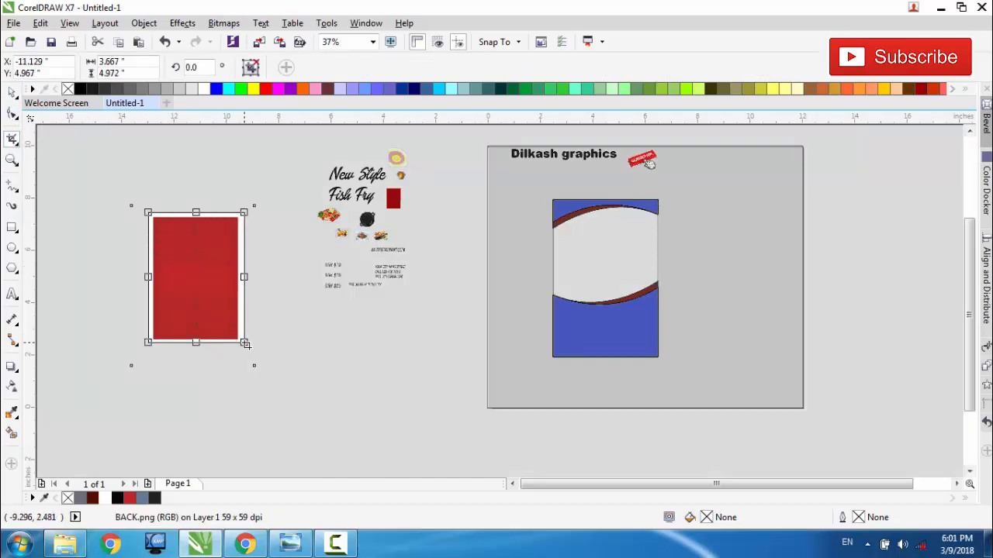
key(Return)
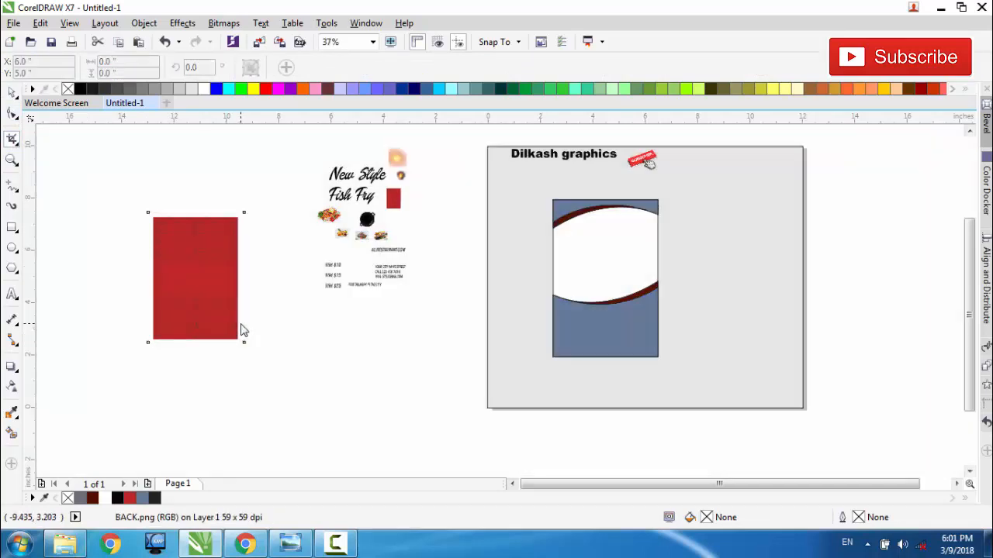
key(space)
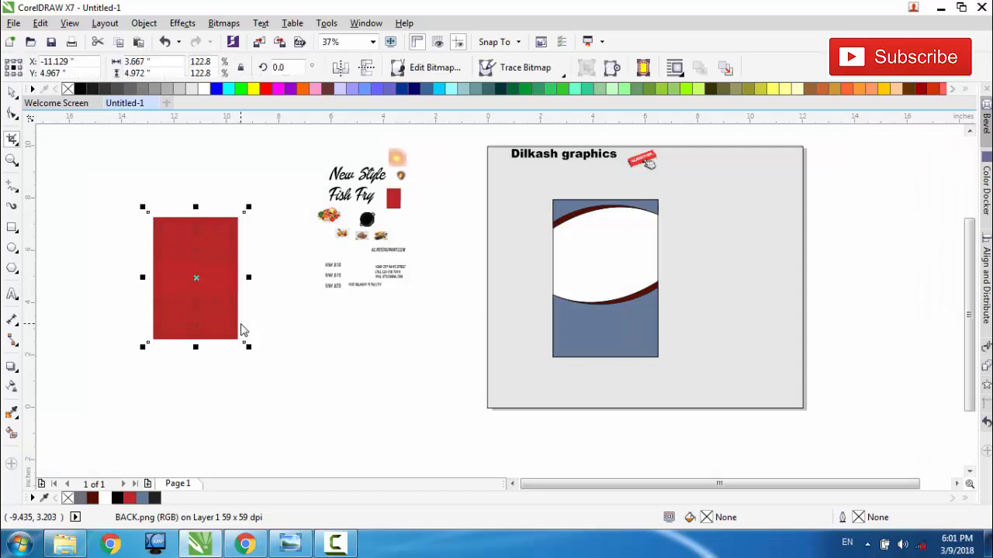
Step: Enlarge the cropped red image to about 5.37 by 7.28 in and PowerClip it inside the flyer's lower curved shape
drag(248, 346, 293, 406)
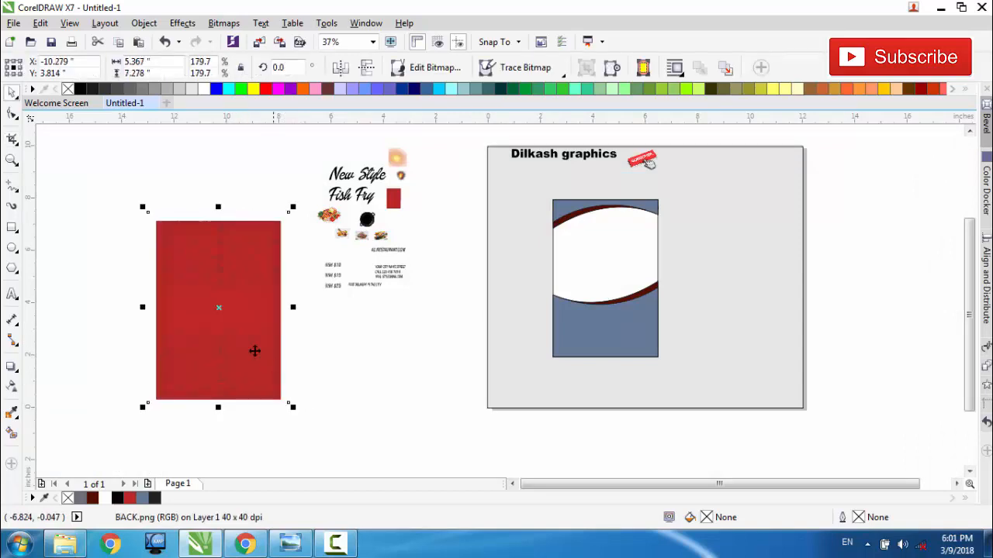
right_click(216, 305)
click(256, 148)
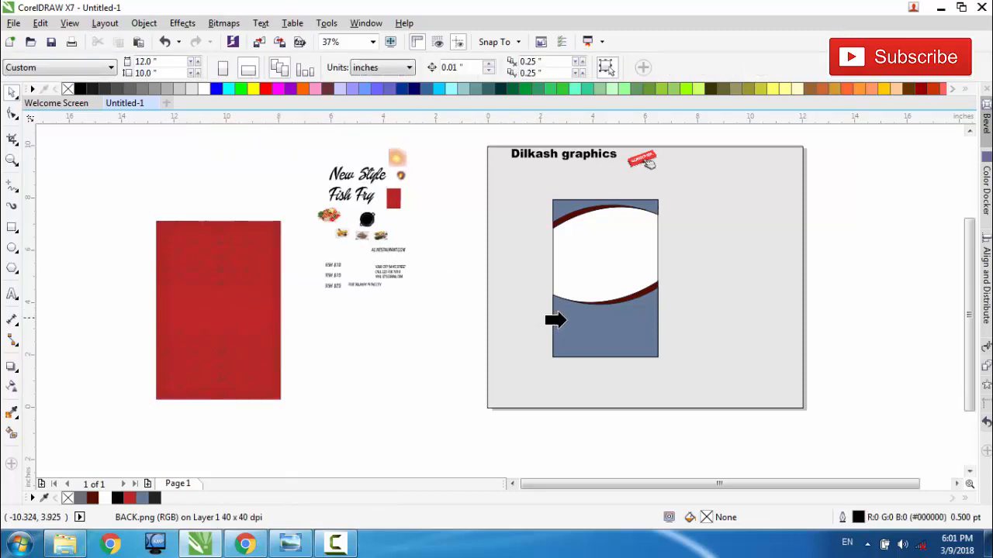
click(577, 332)
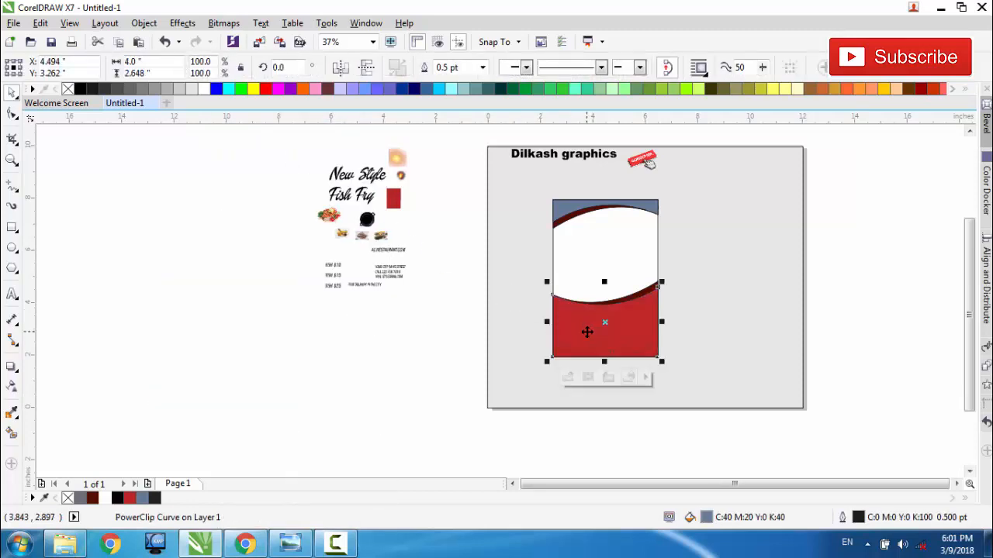
Step: Edit the lower shape's PowerClip contents, moving the red image up so its pattern fills the footer, and finish editing
scroll(679, 331, up, 1)
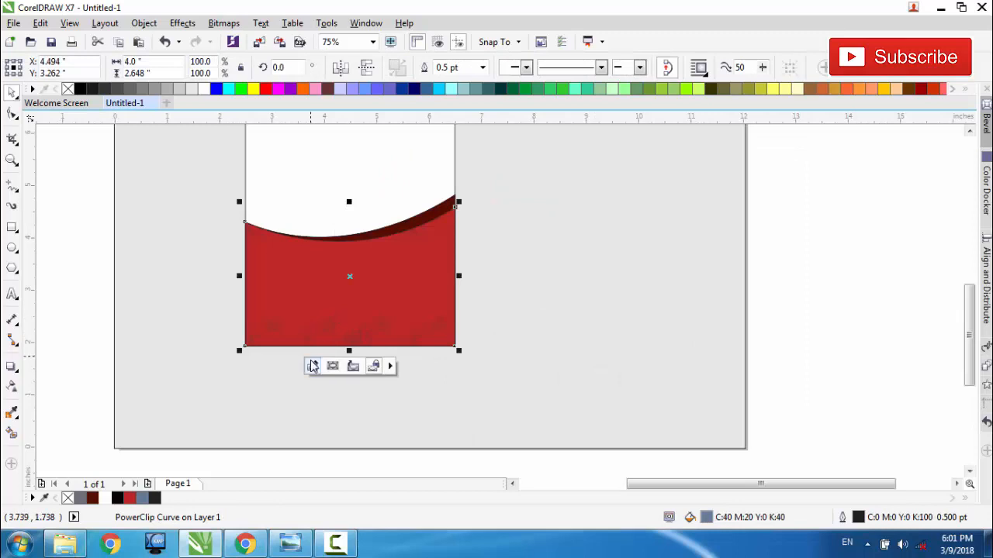
click(311, 367)
click(311, 394)
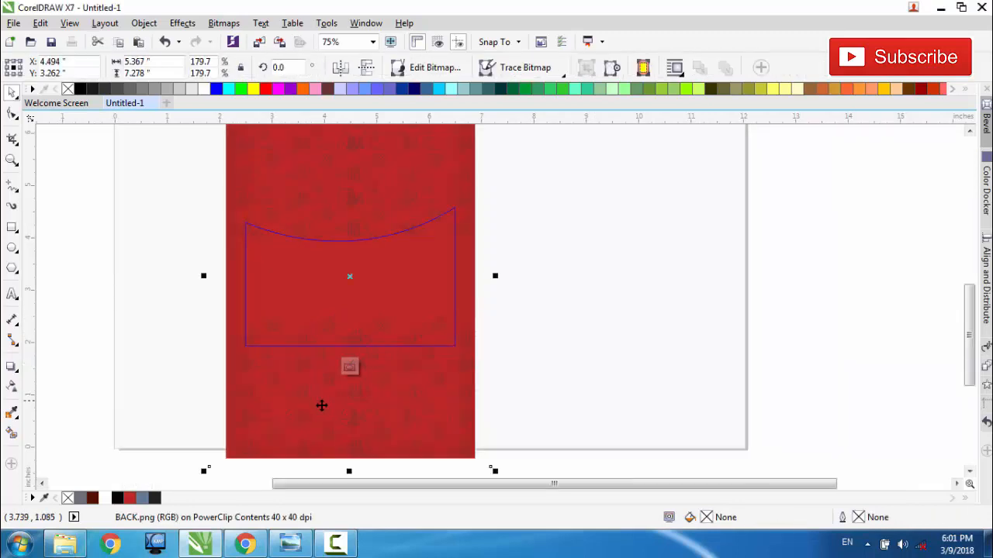
drag(321, 406, 318, 324)
click(349, 368)
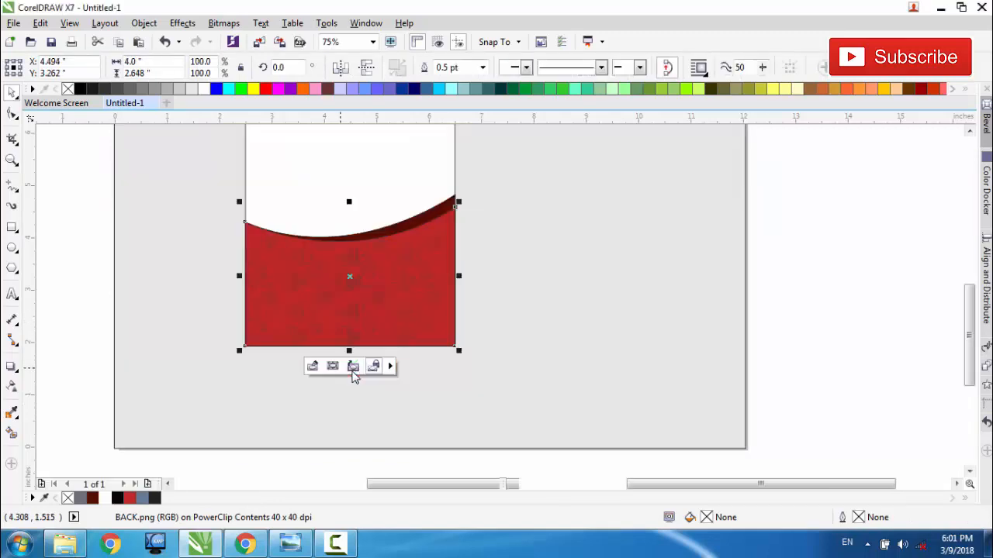
Step: Move the small red source image out beside the source elements and enlarge it to about 1.76 by 2.30 in
scroll(353, 376, down, 1)
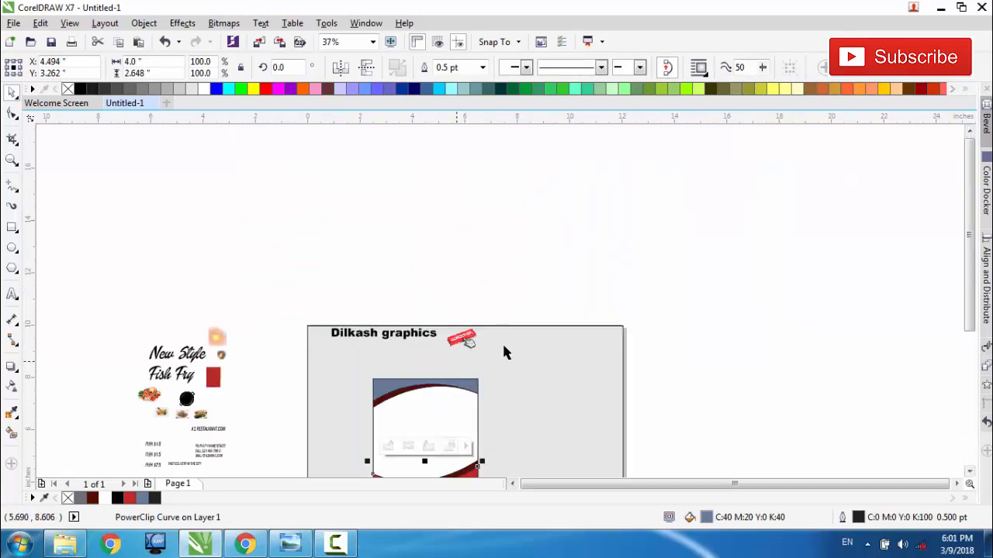
scroll(465, 376, up, 1)
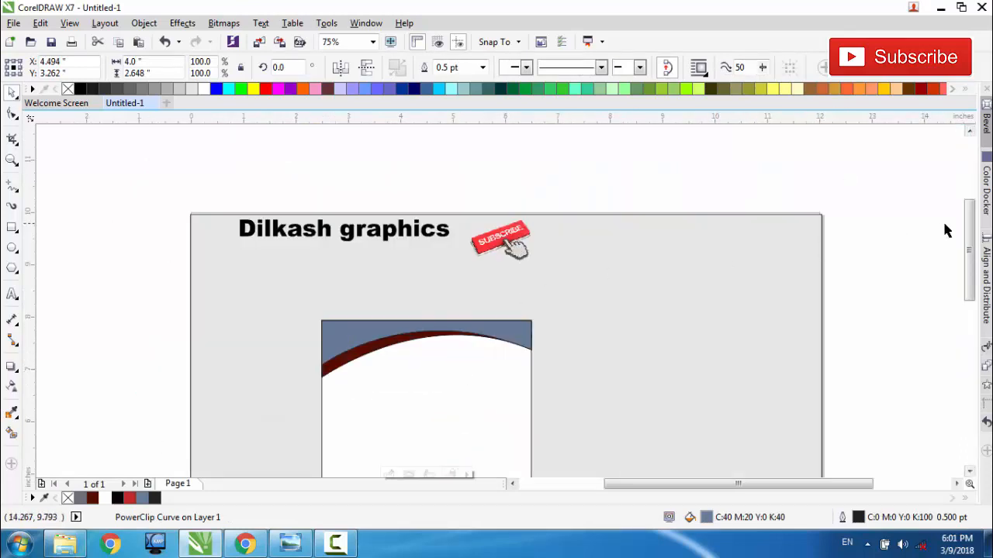
drag(970, 246, 974, 275)
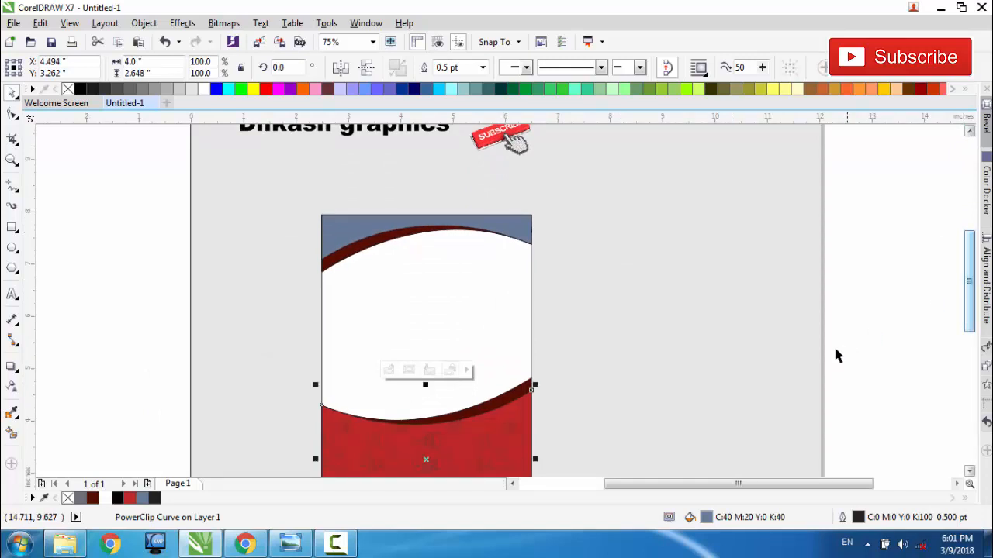
scroll(496, 326, down, 1)
click(225, 235)
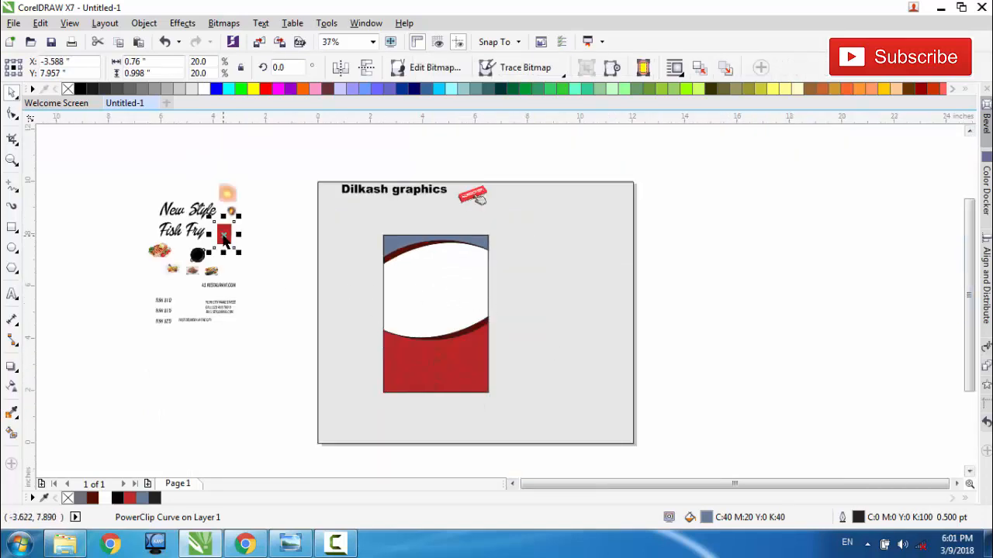
mouse_move(225, 236)
mouse_down()
mouse_move(262, 257)
mouse_move(304, 310)
mouse_up()
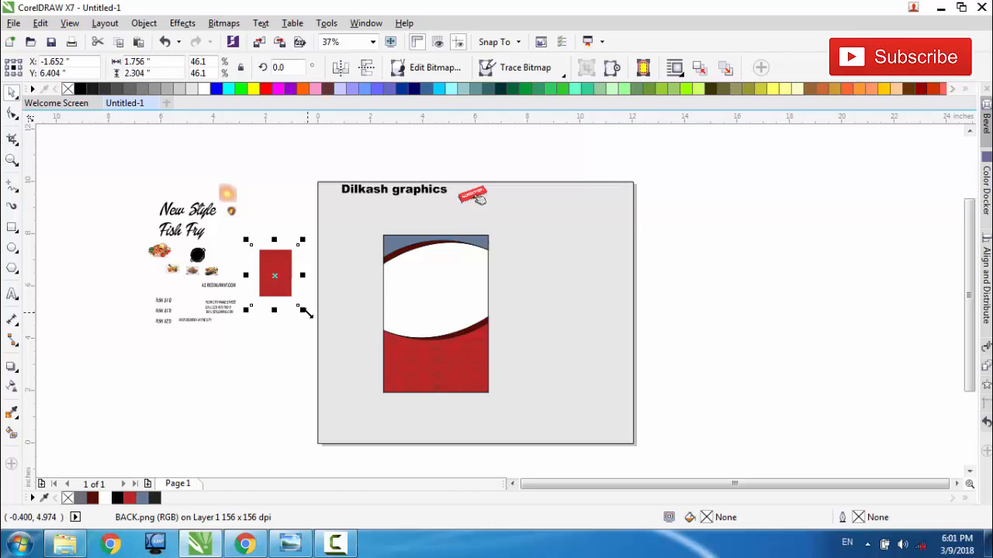
Step: Copy the red image from inside the lower shape's PowerClip and finish editing the contents
click(428, 371)
click(436, 413)
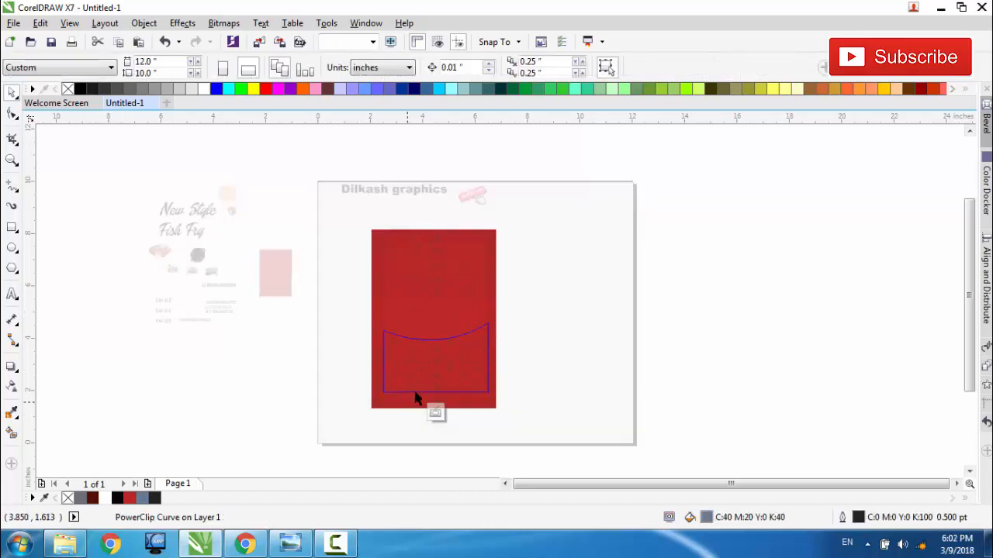
click(437, 351)
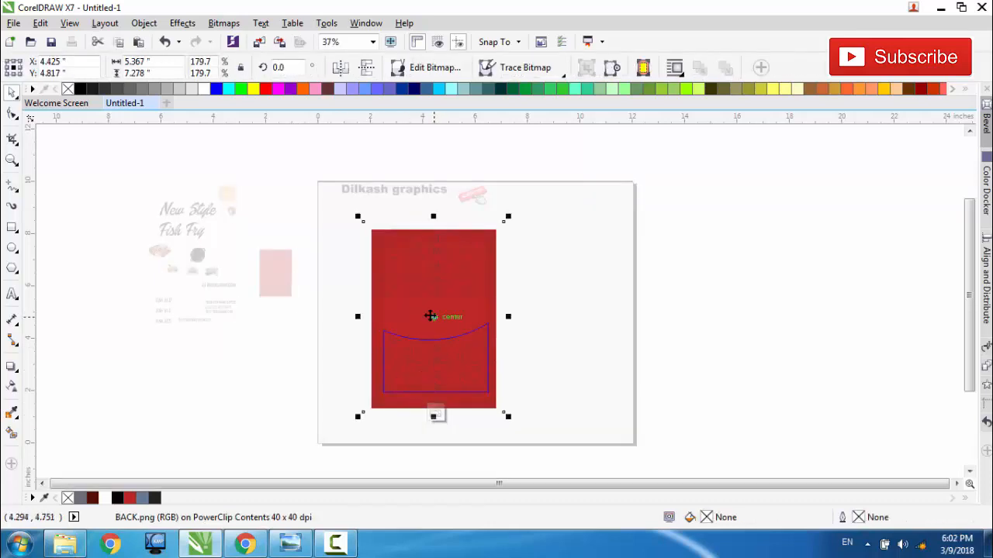
right_click(431, 316)
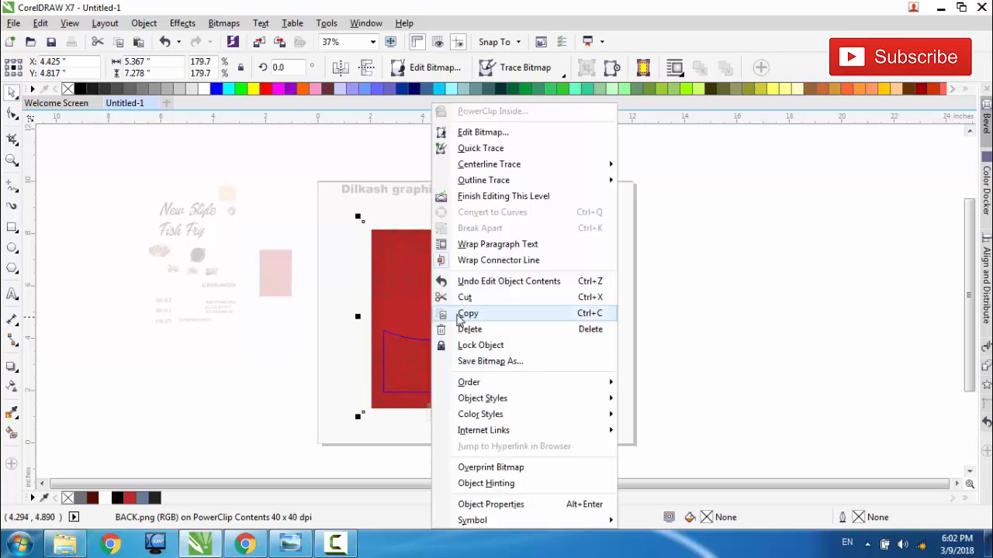
click(458, 315)
click(439, 412)
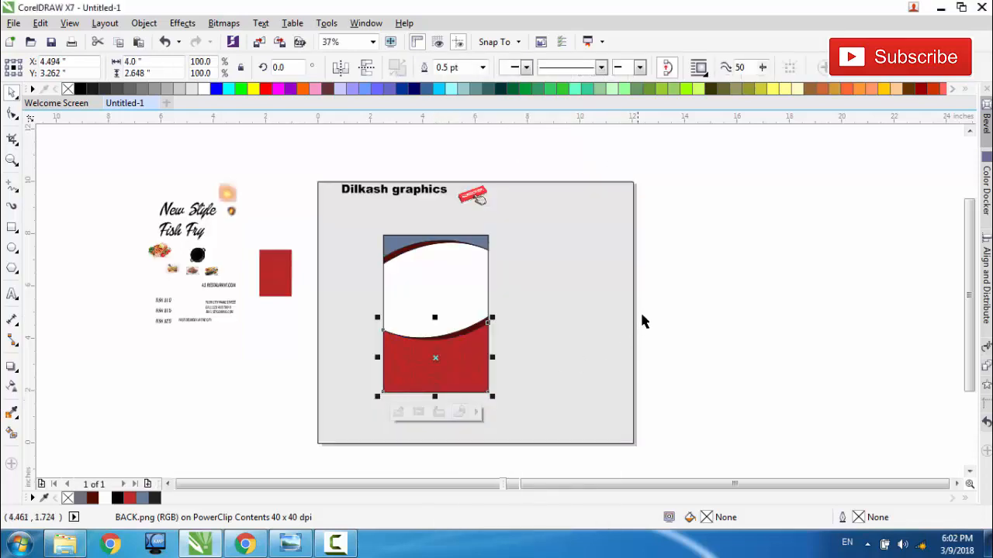
Step: Paste the red image, move it beside the flyer, and PowerClip it inside the upper curved shape
right_click(656, 276)
click(682, 369)
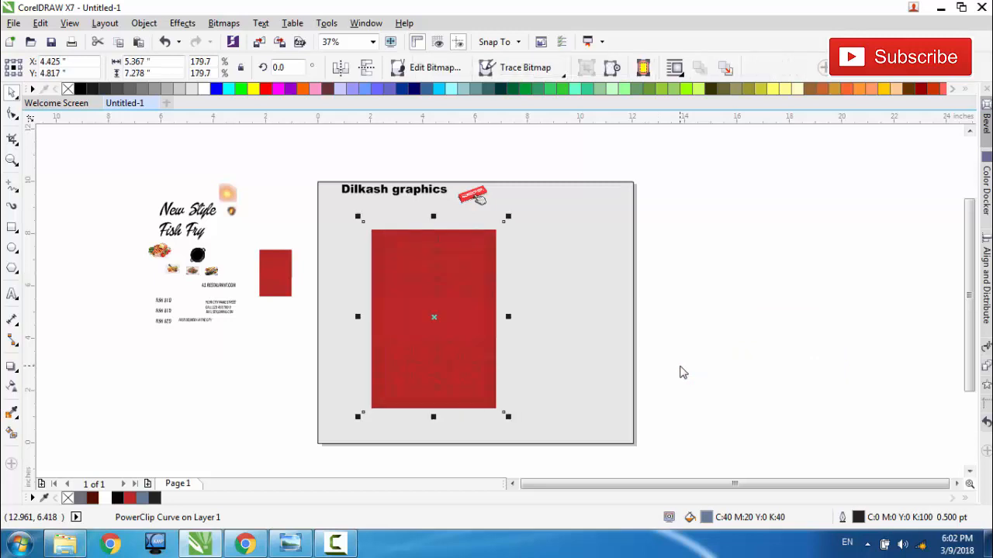
drag(445, 334, 588, 328)
right_click(576, 272)
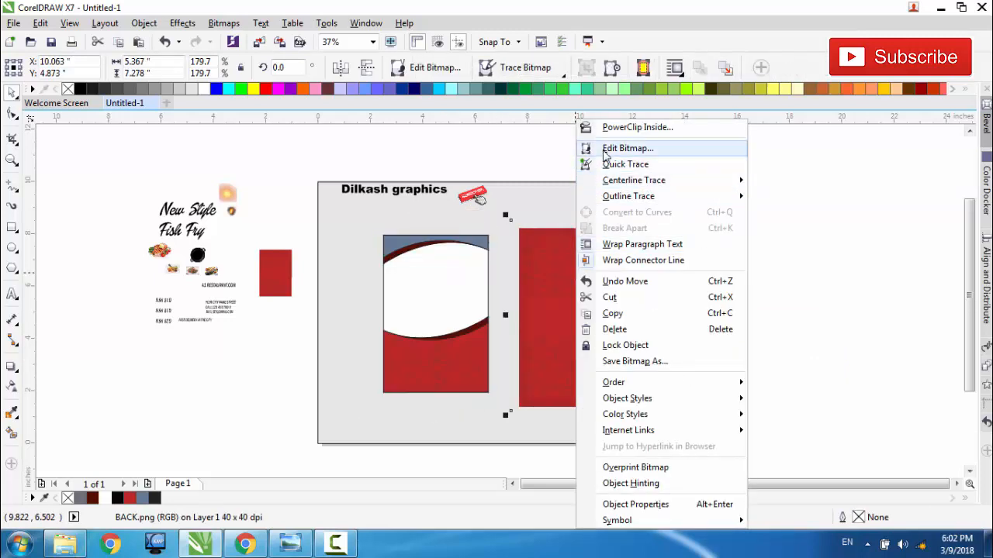
click(601, 127)
click(402, 241)
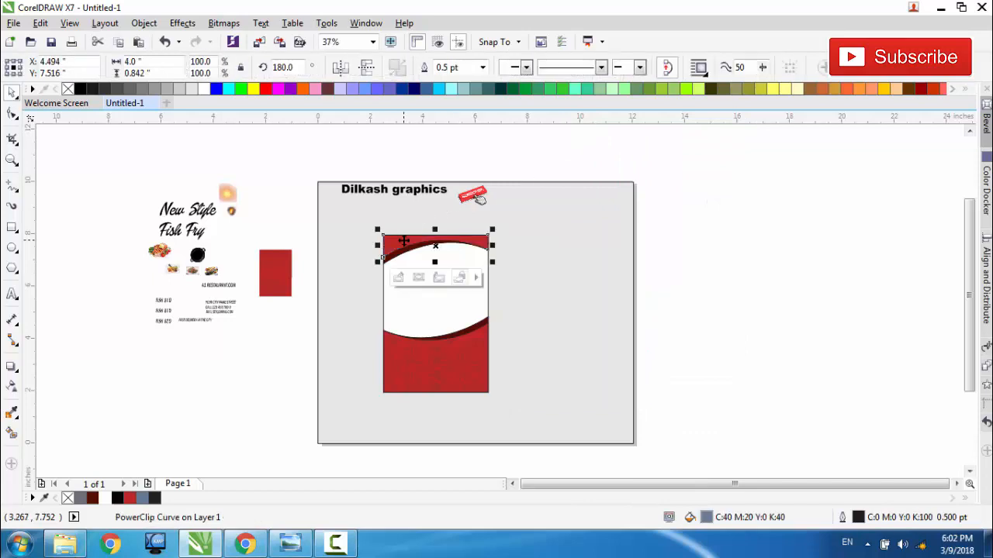
Step: Open the upper curved shape's PowerClip contents and move the red image down behind the header outline
scroll(411, 243, up, 4)
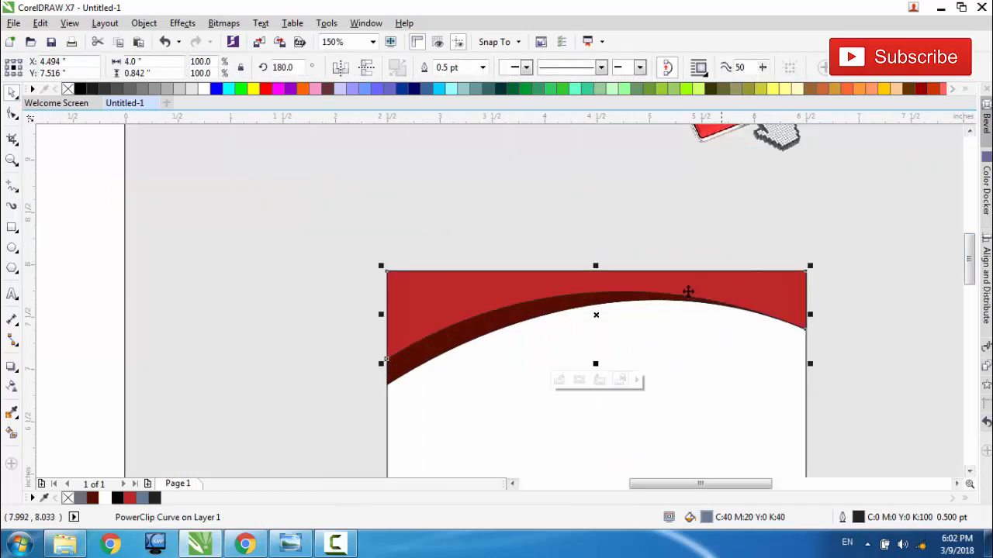
click(560, 381)
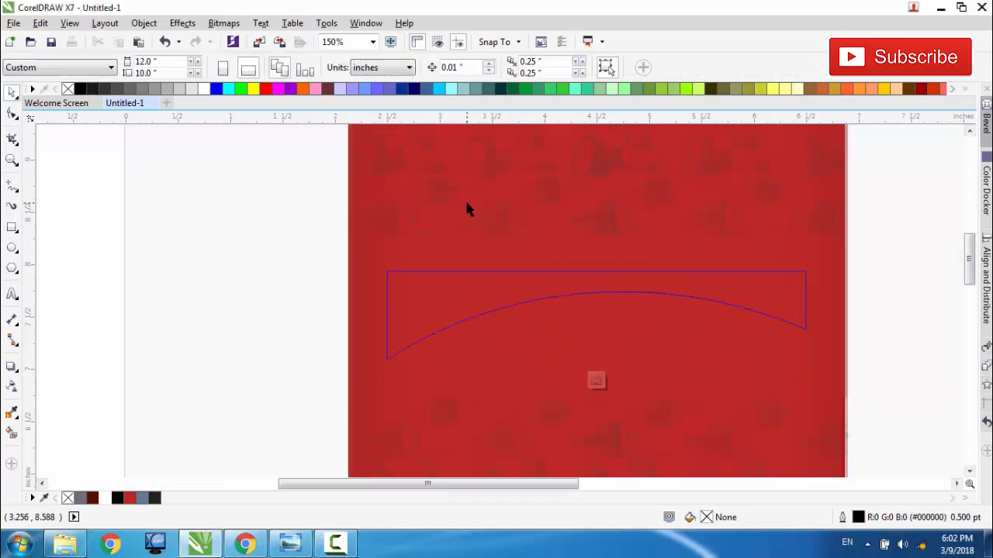
drag(547, 197, 556, 367)
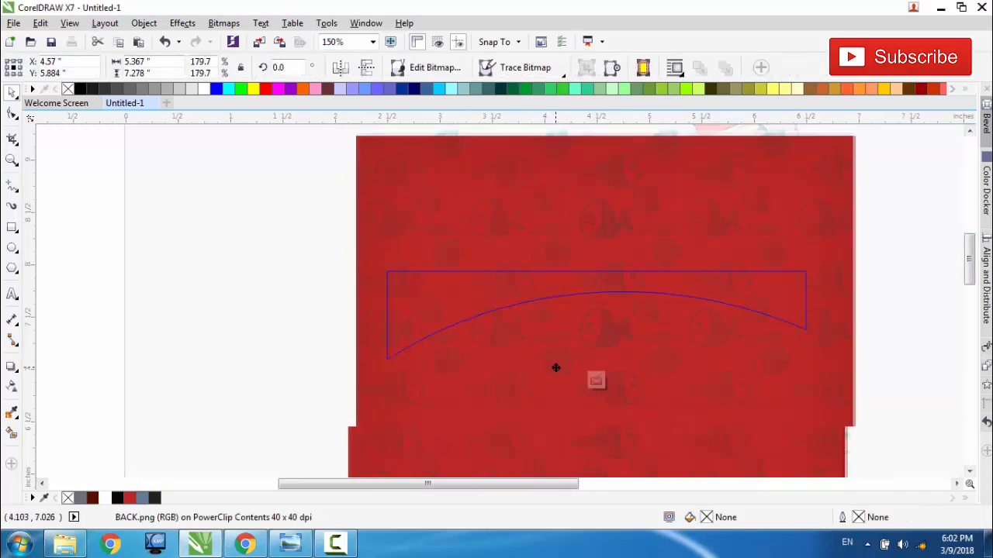
scroll(500, 302, down, 1)
scroll(500, 304, down, 1)
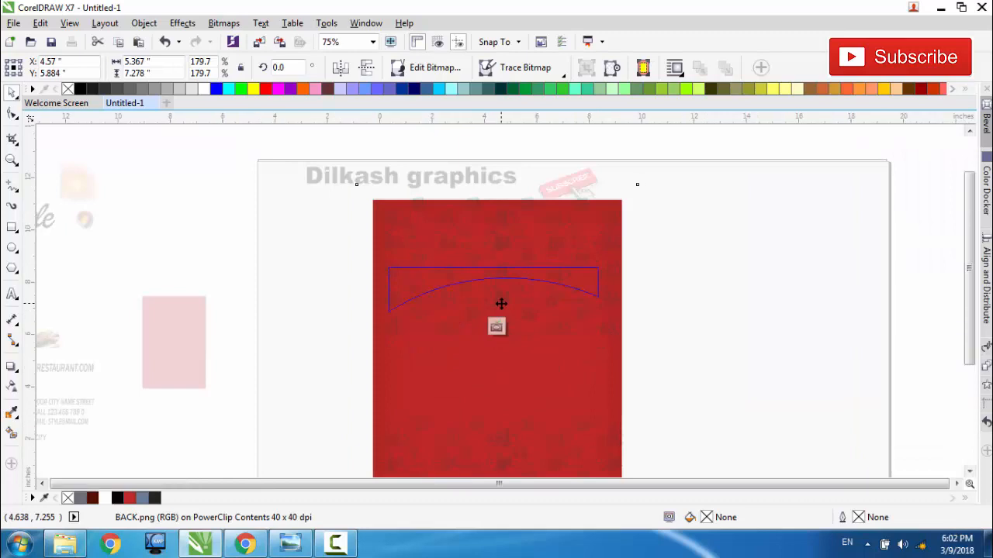
drag(535, 320, 534, 345)
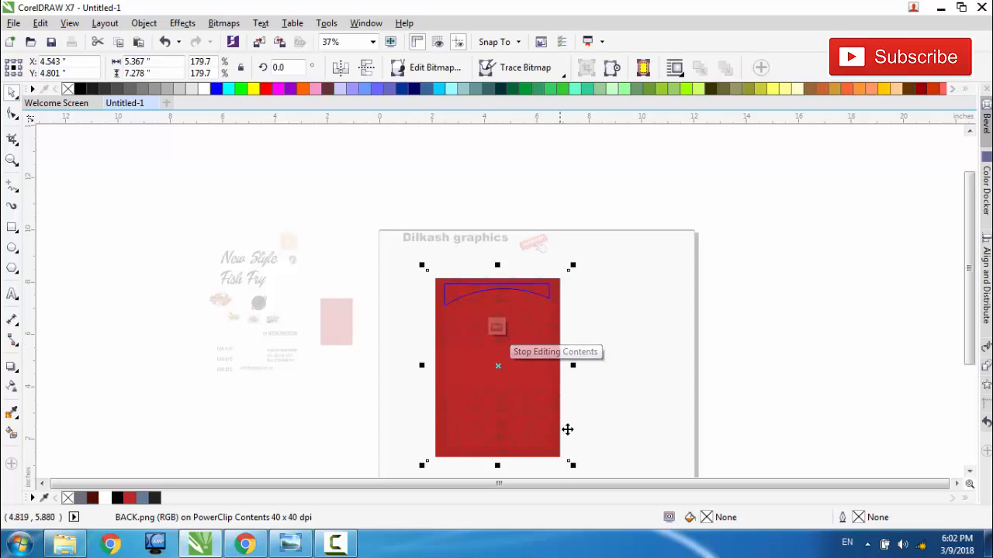
Step: Shrink the red image to about 4.90 by 6.64 in, reposition it over the header outline, and finish editing the PowerClip
drag(574, 467, 572, 467)
drag(565, 455, 562, 451)
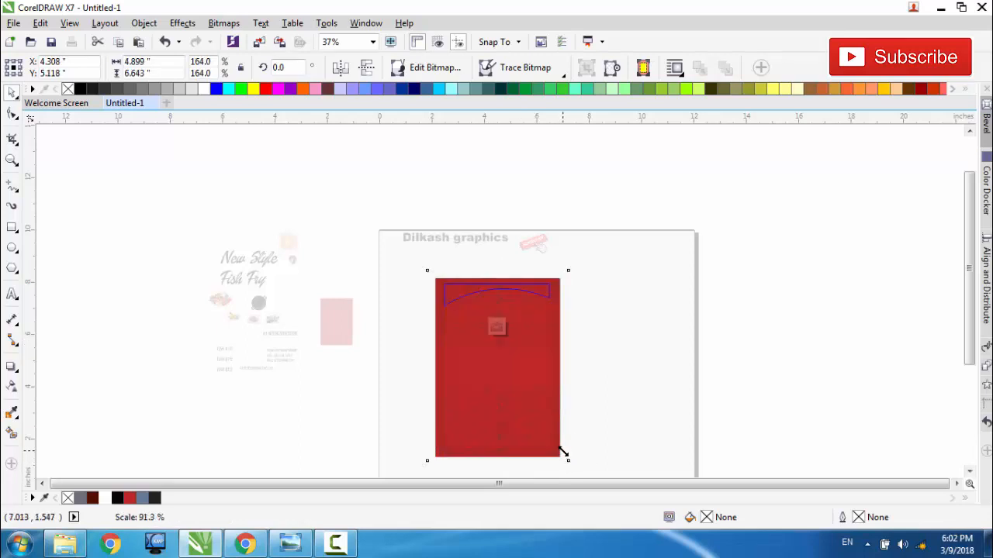
drag(518, 386, 523, 383)
click(496, 326)
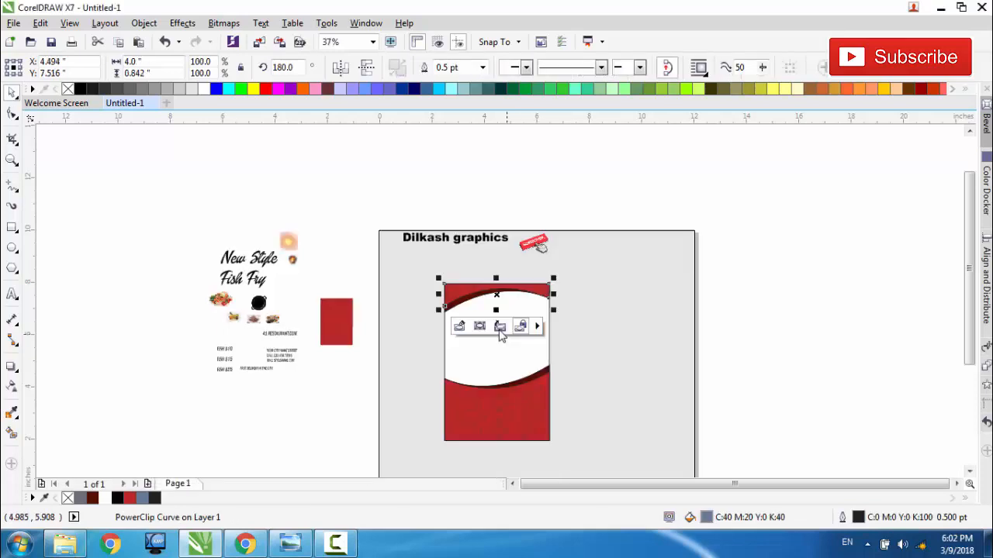
click(590, 327)
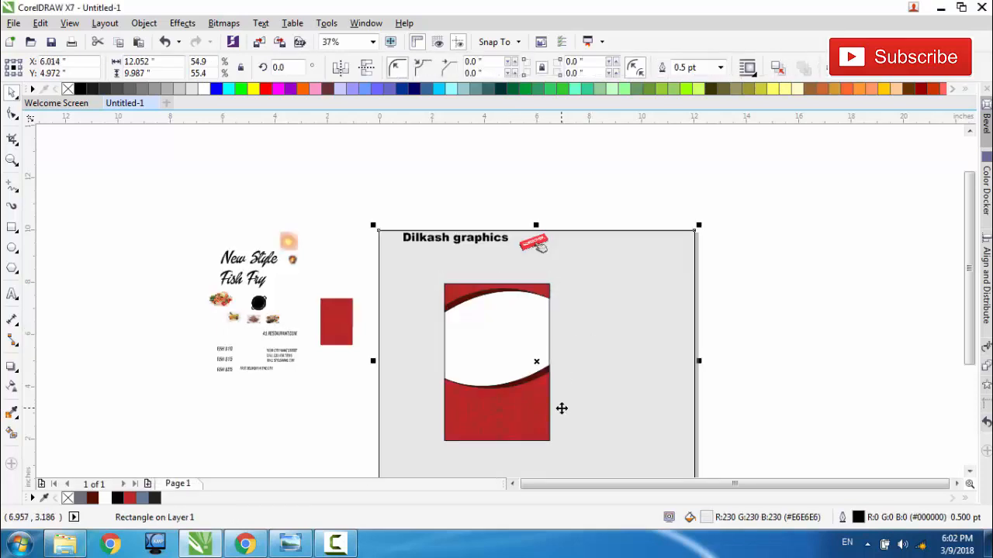
click(764, 318)
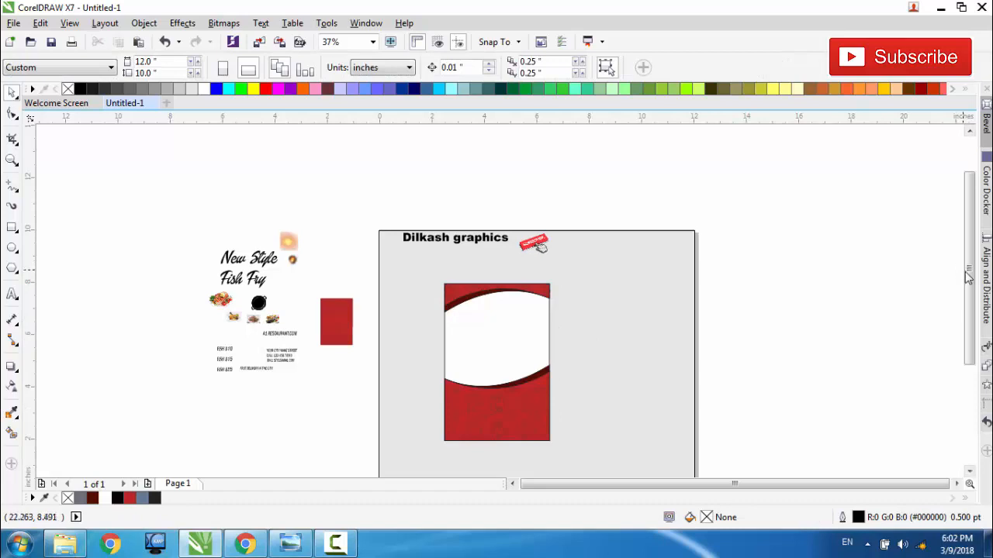
Step: Place a copy of the grilled fish image below the source elements, enlarged to about 3.53 by 2.52 in
scroll(968, 277, down, 2)
click(12, 159)
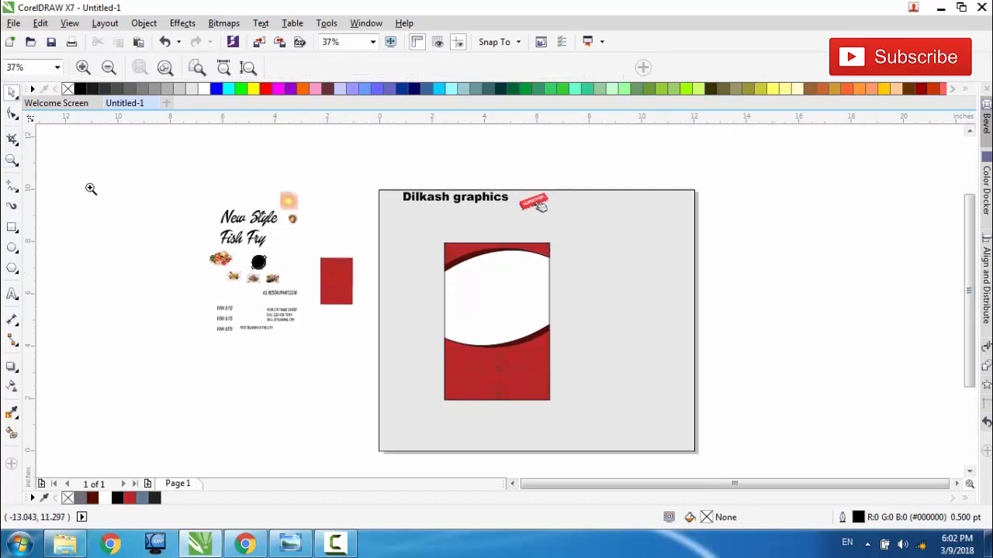
drag(371, 189, 600, 442)
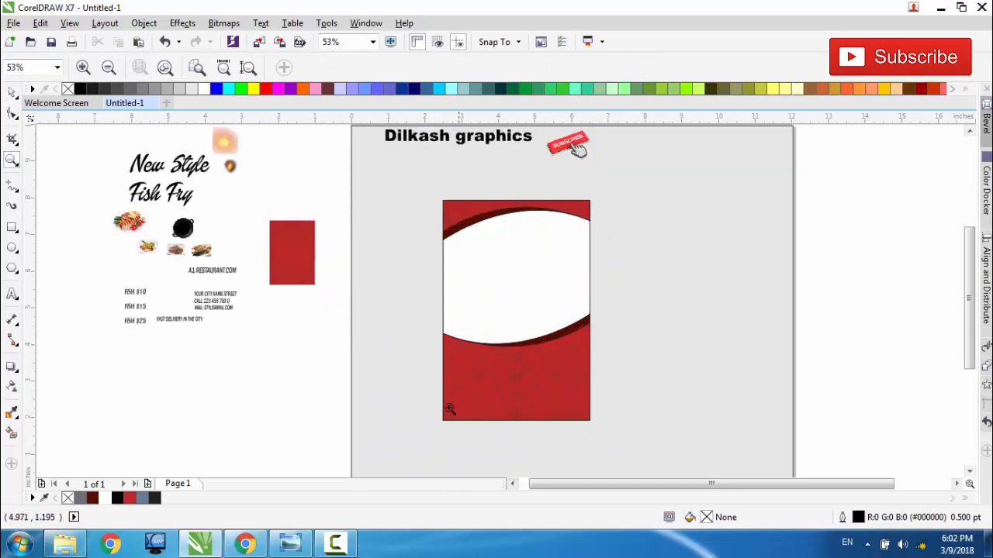
click(12, 91)
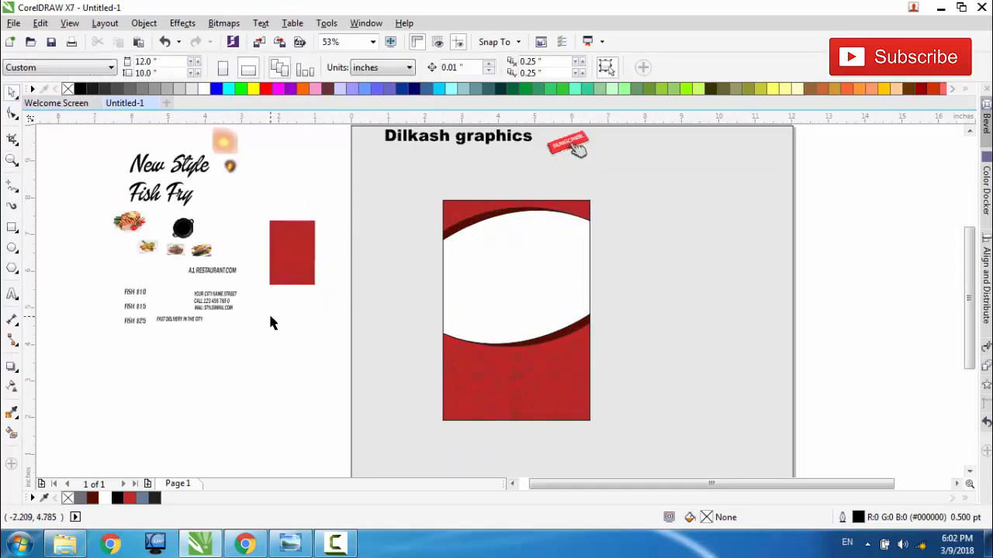
drag(132, 238, 401, 470)
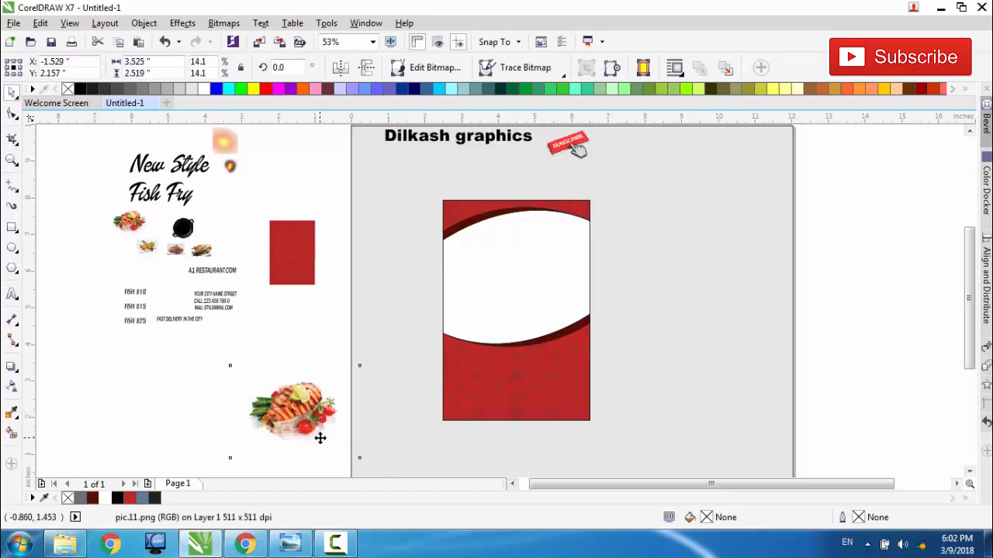
drag(319, 437, 323, 387)
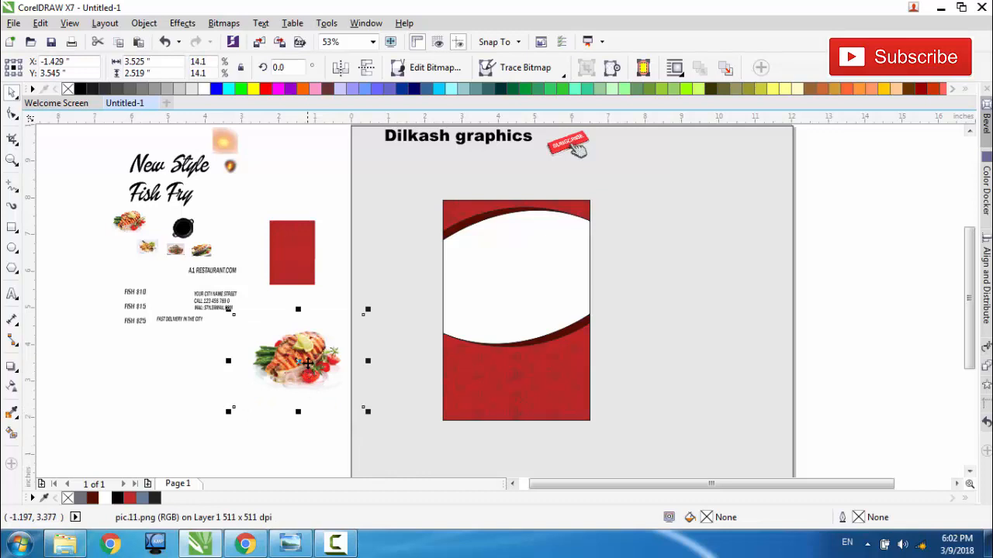
Step: PowerClip the enlarged grilled fish image inside the flyer's white background rectangle
right_click(308, 362)
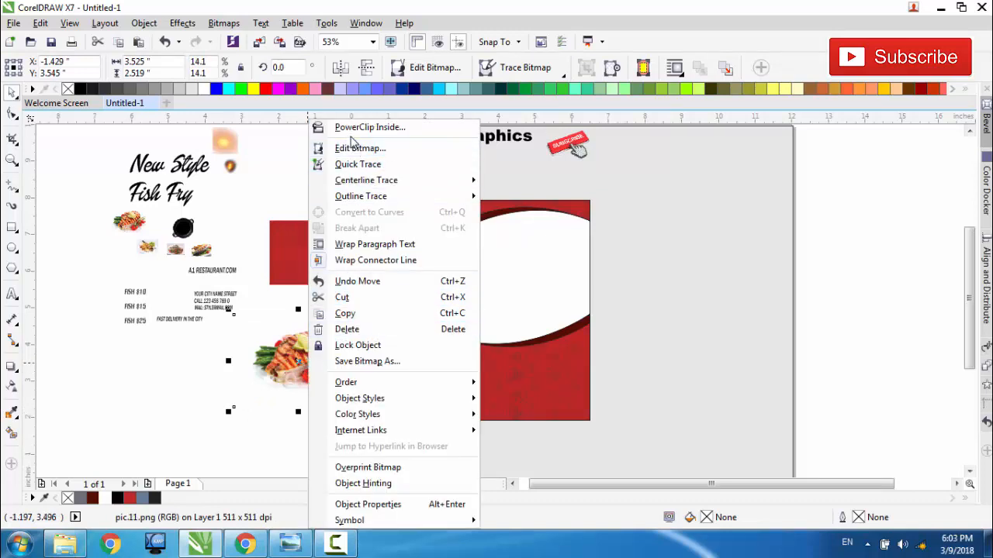
click(348, 135)
click(516, 263)
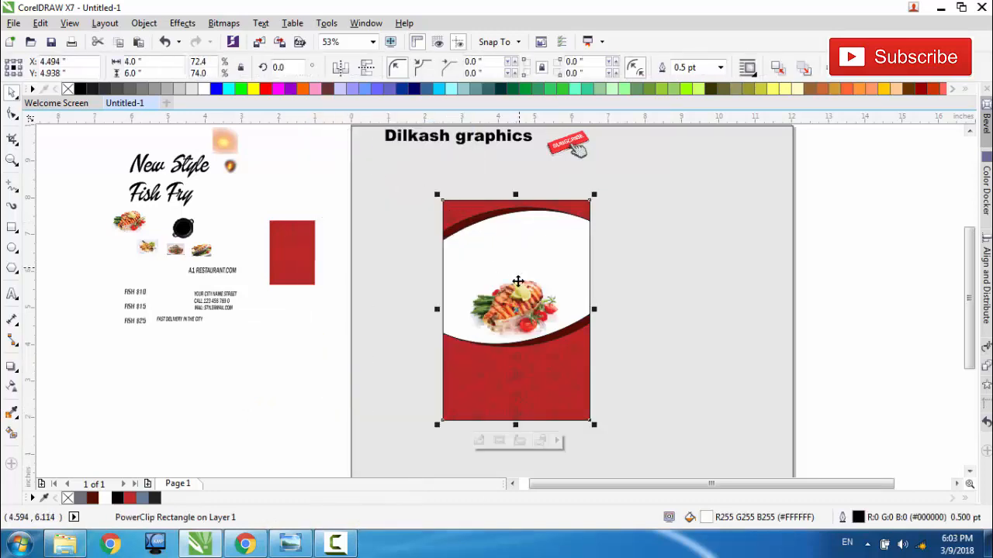
Step: Edit the flyer's PowerClip contents, moving the fish image up into the white area and enlarging it to about 4.80 by 3.43 in
click(478, 440)
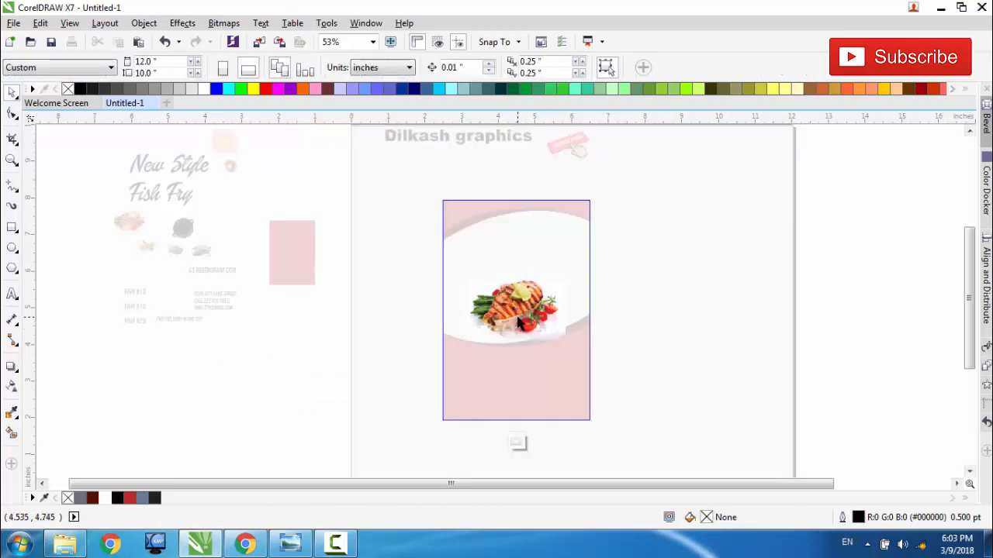
drag(518, 322, 515, 283)
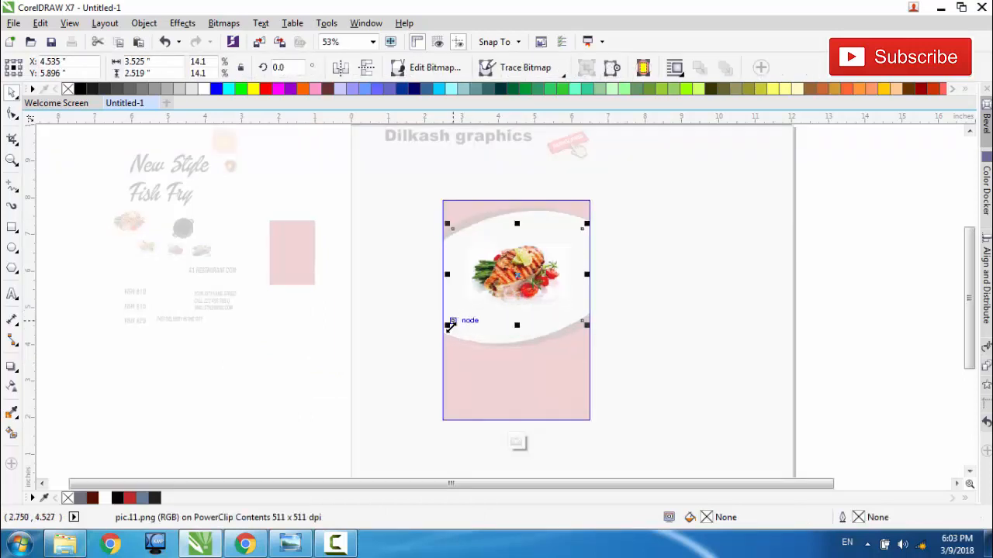
mouse_move(448, 325)
mouse_down()
mouse_move(410, 385)
mouse_move(414, 344)
mouse_move(441, 325)
mouse_up()
drag(516, 319, 517, 312)
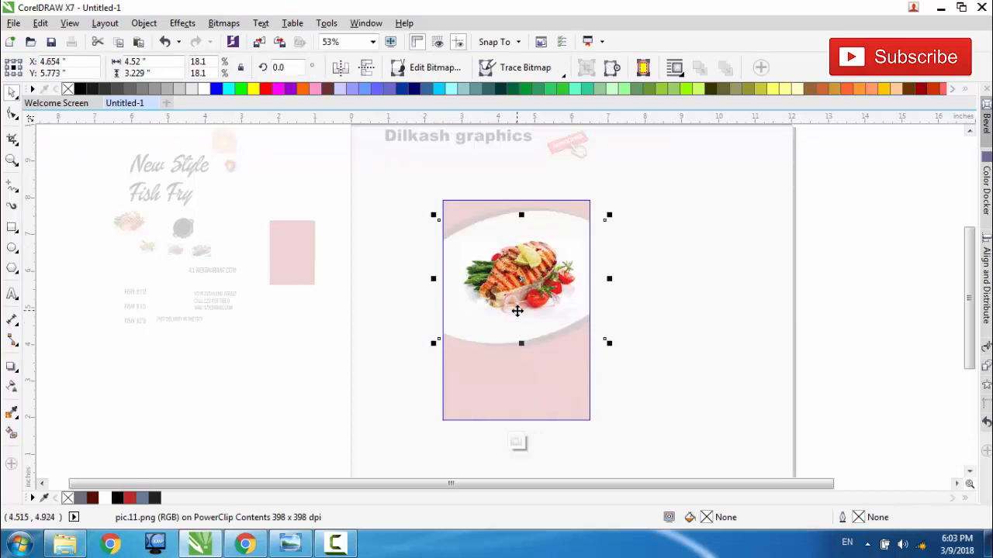
drag(434, 341, 425, 352)
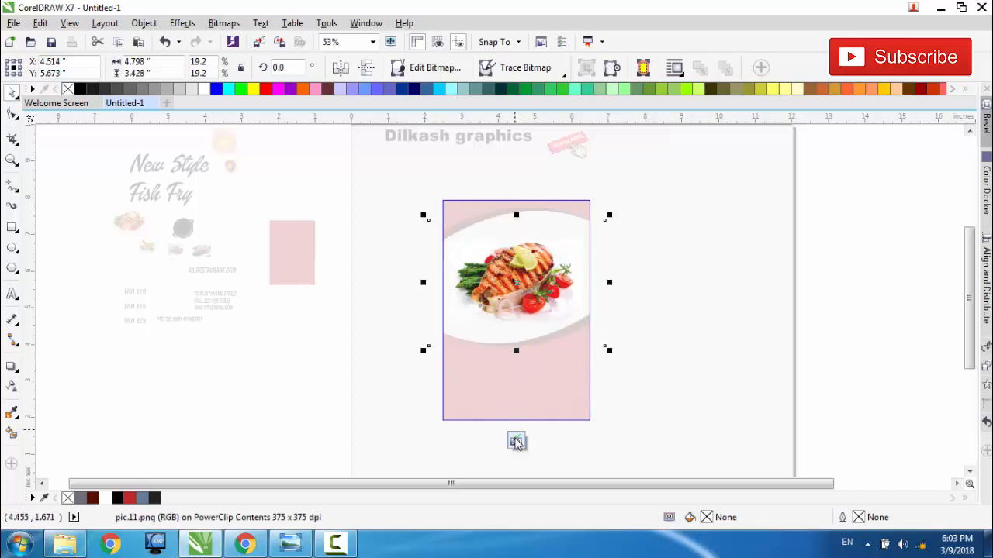
click(517, 442)
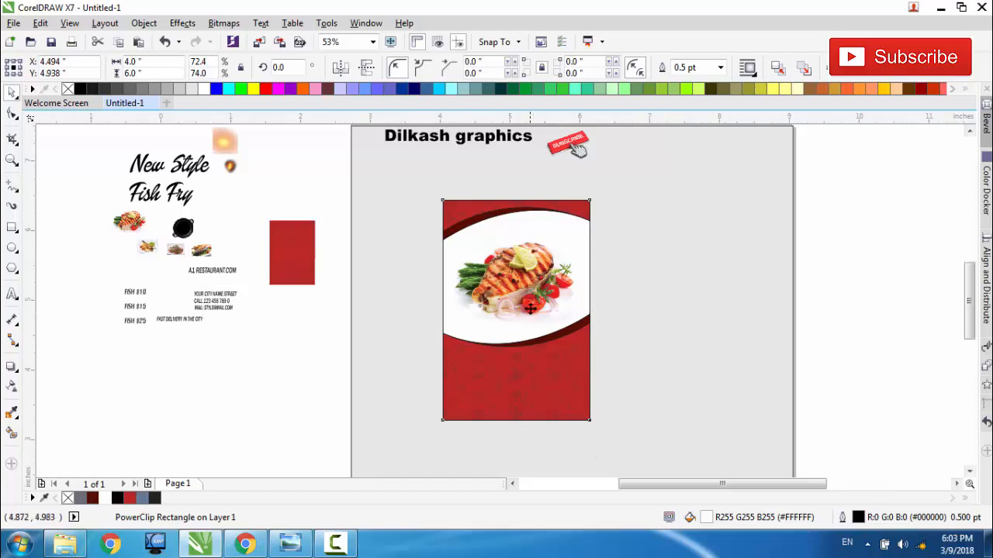
Step: Reopen the flyer's PowerClip contents, enlarge the fish image to about 5.21 by 3.72 in, center it, and finish editing
scroll(530, 309, up, 2)
scroll(529, 308, down, 2)
scroll(500, 303, up, 1)
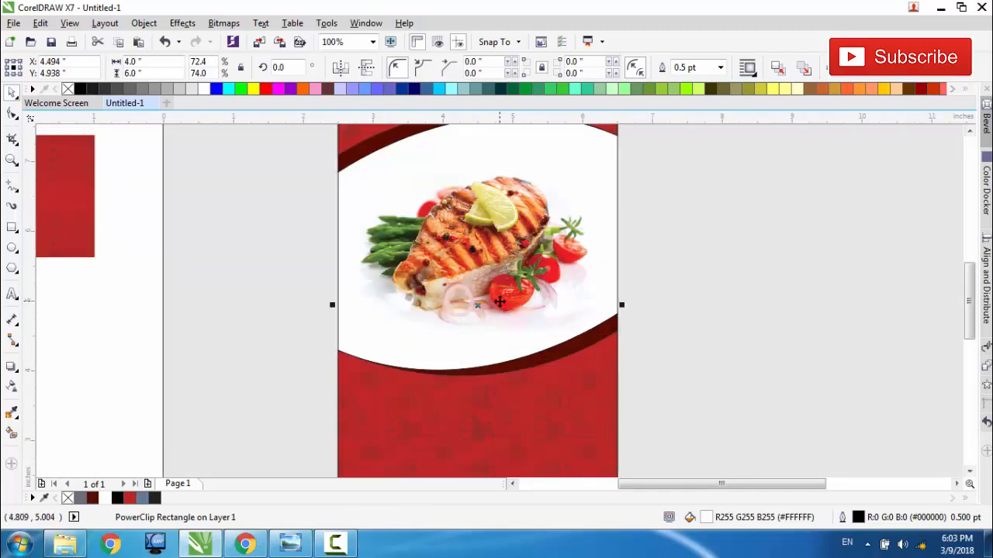
scroll(499, 302, down, 1)
click(457, 433)
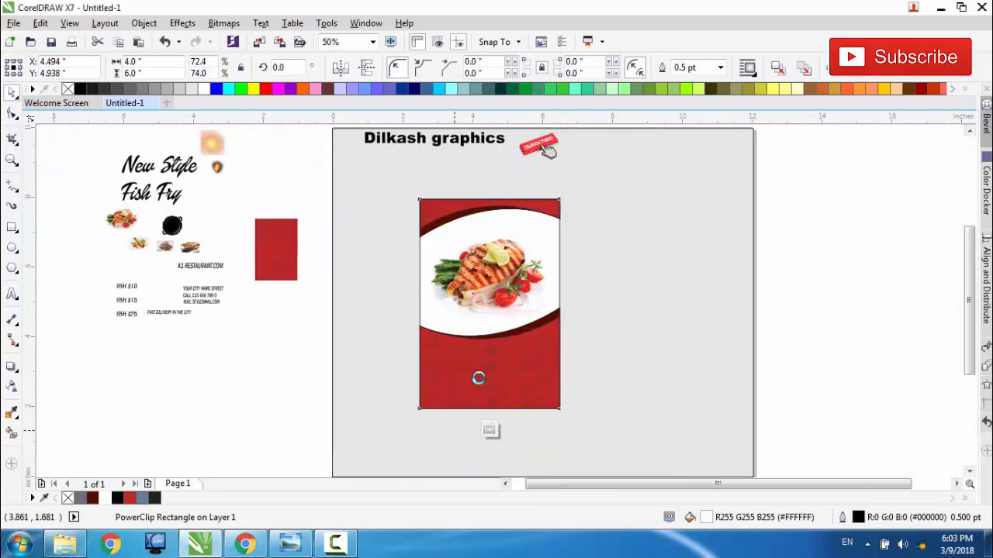
click(500, 303)
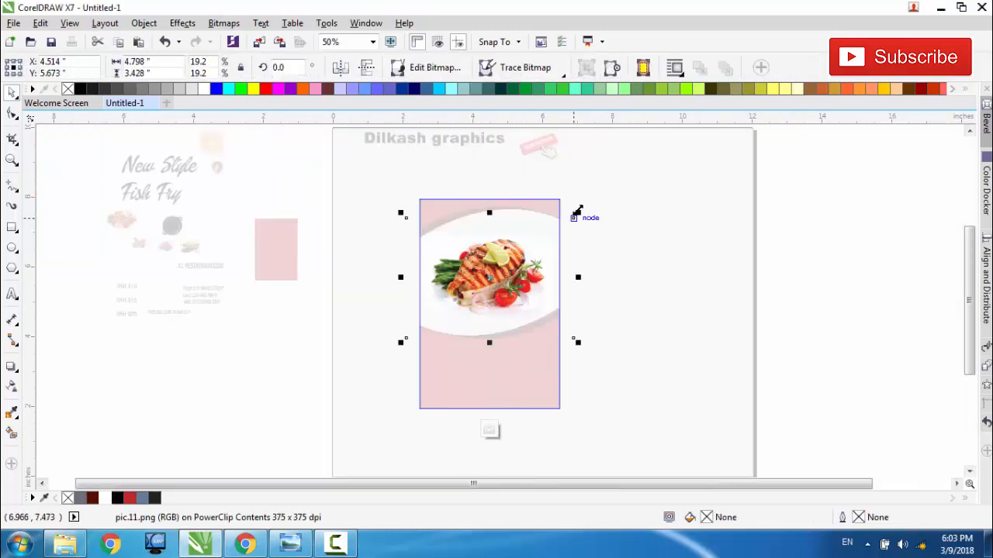
click(578, 216)
click(530, 258)
drag(579, 212, 593, 198)
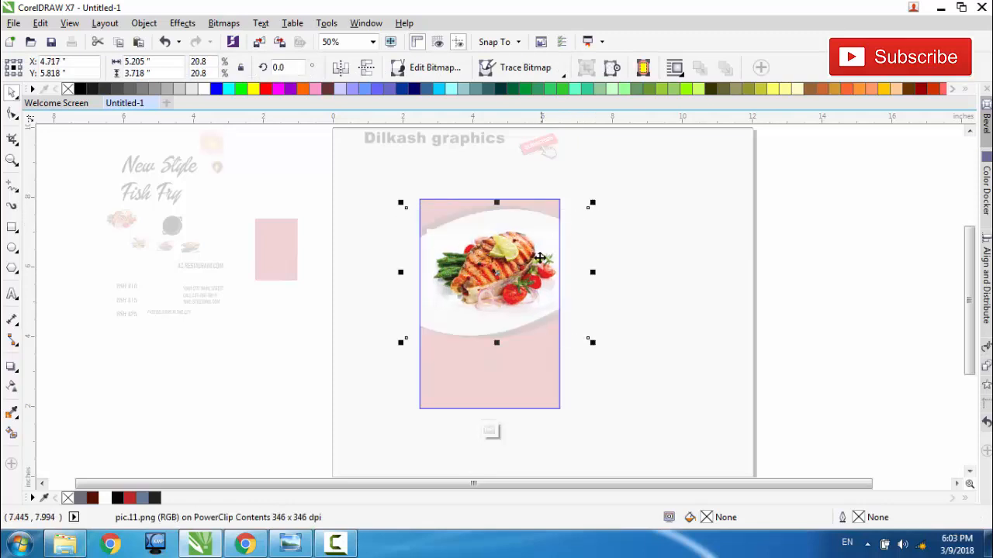
drag(537, 264, 531, 264)
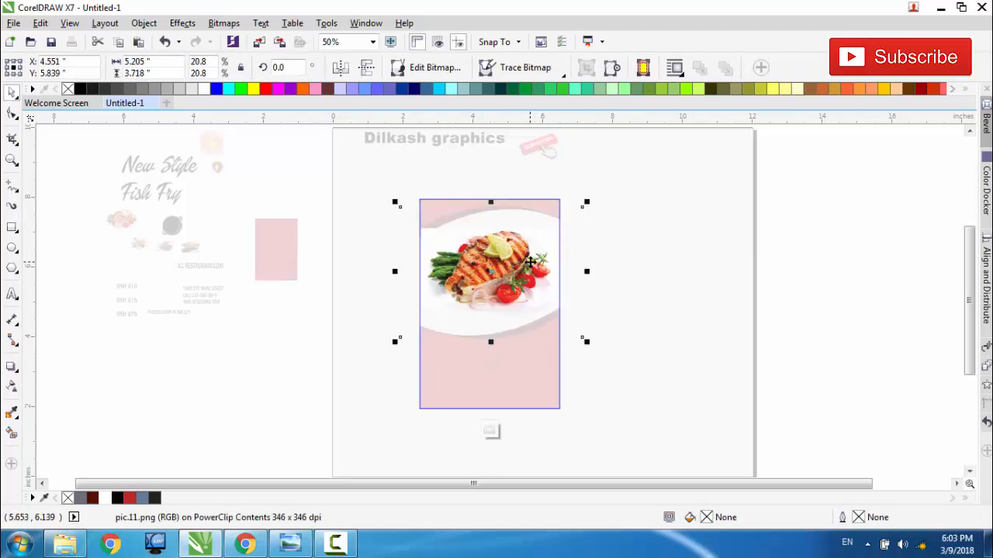
click(491, 430)
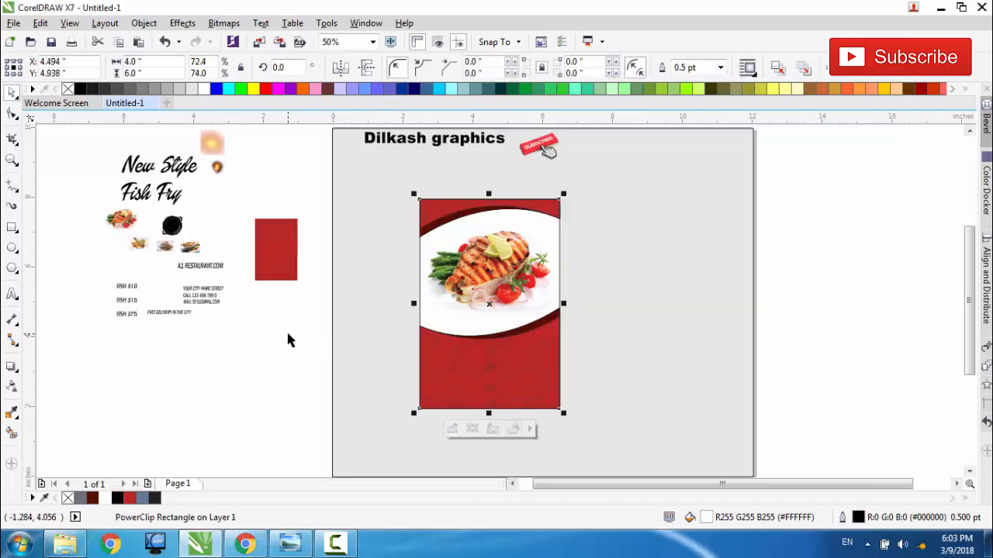
Step: Place a copy of the light effect image below the red source image, enlarged to about 2.2 by 2.31 in
drag(212, 136, 286, 318)
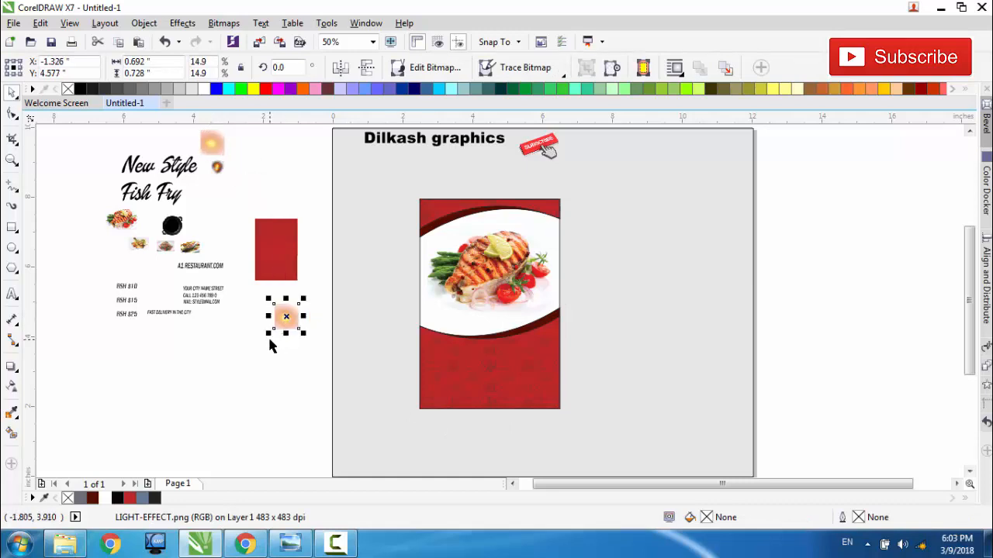
drag(266, 333, 221, 384)
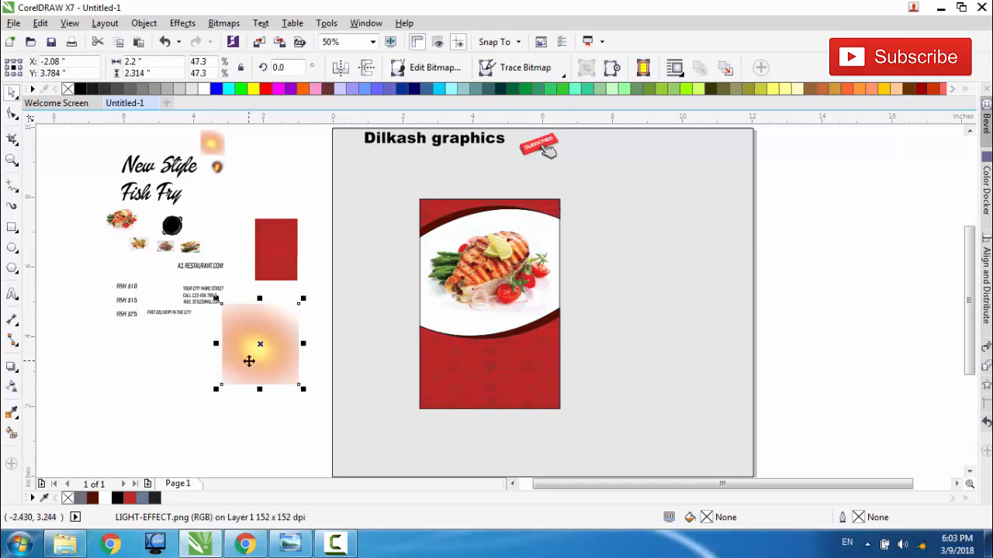
mouse_move(275, 355)
mouse_down()
mouse_move(271, 383)
mouse_move(285, 368)
mouse_up()
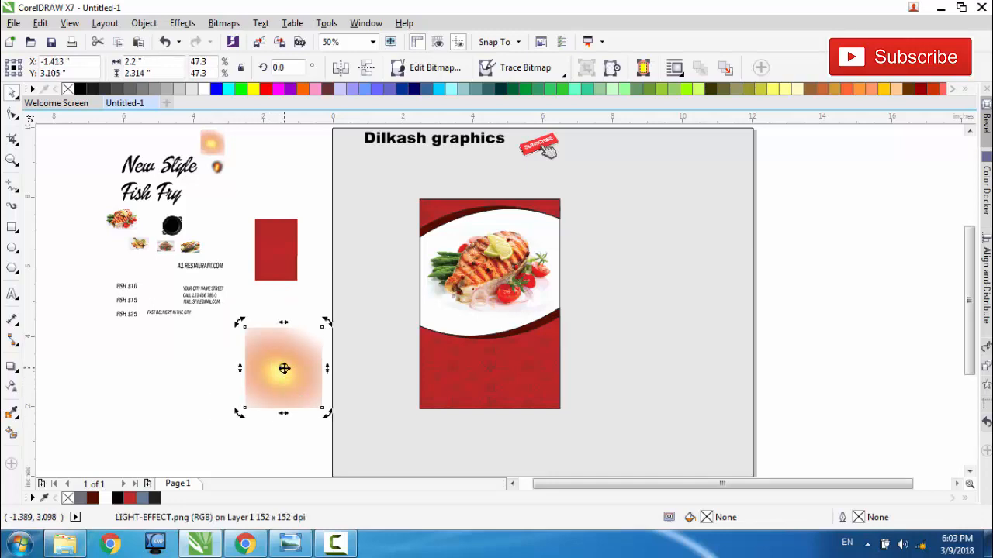
Step: PowerClip the enlarged light effect image inside the flyer's background rectangle
right_click(283, 369)
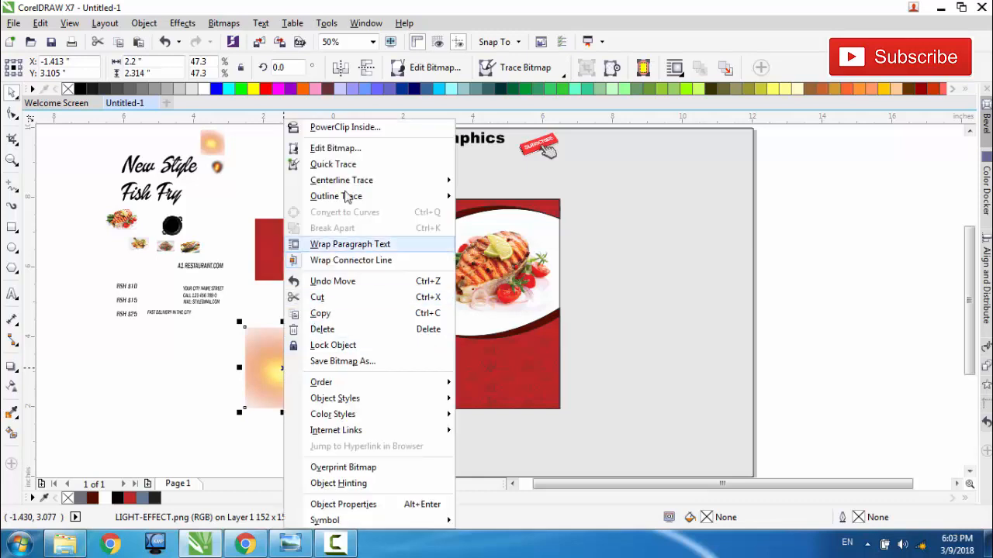
click(342, 127)
click(450, 272)
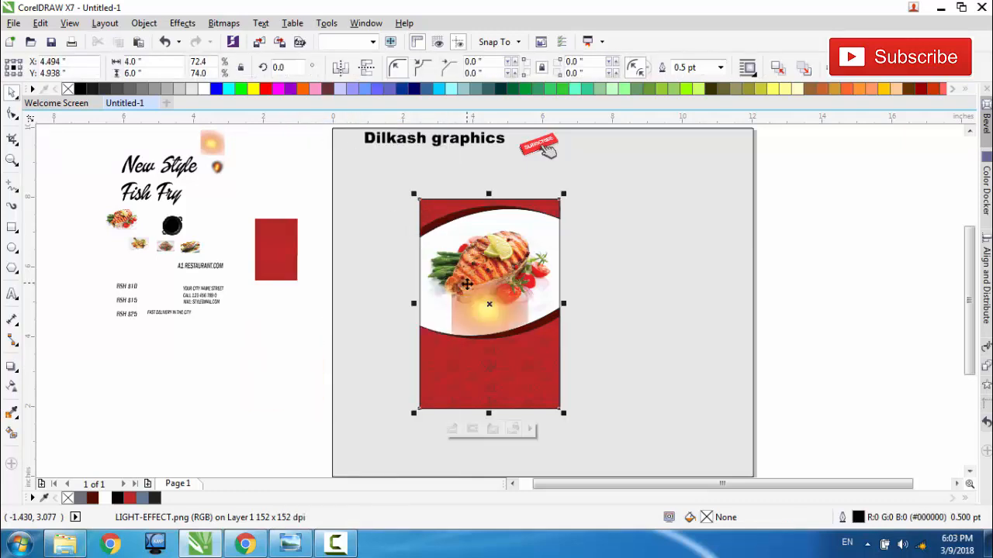
Step: Open the flyer's PowerClip contents and move the light effect image up over the lower part of the grilled fish
scroll(483, 299, up, 2)
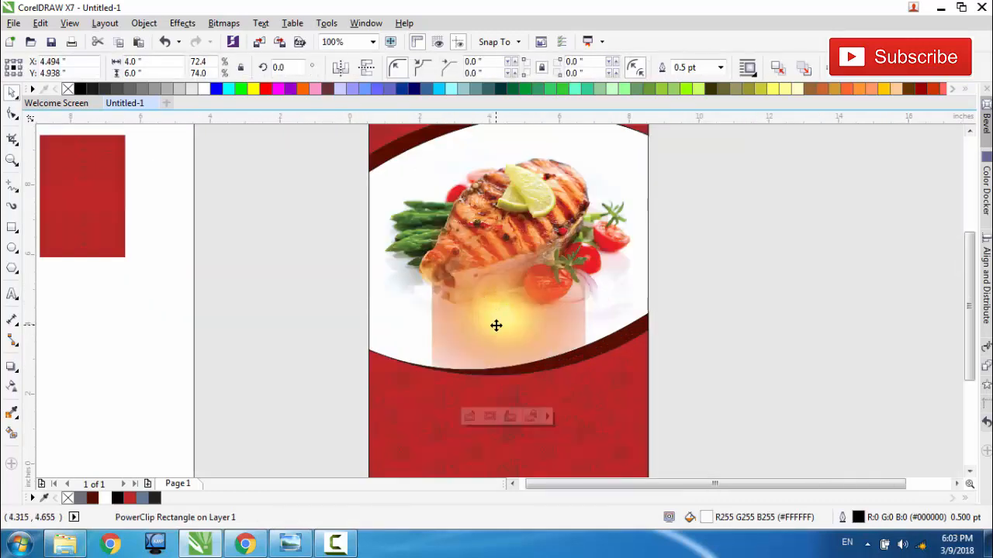
scroll(497, 318, down, 2)
ctrl+click(477, 386)
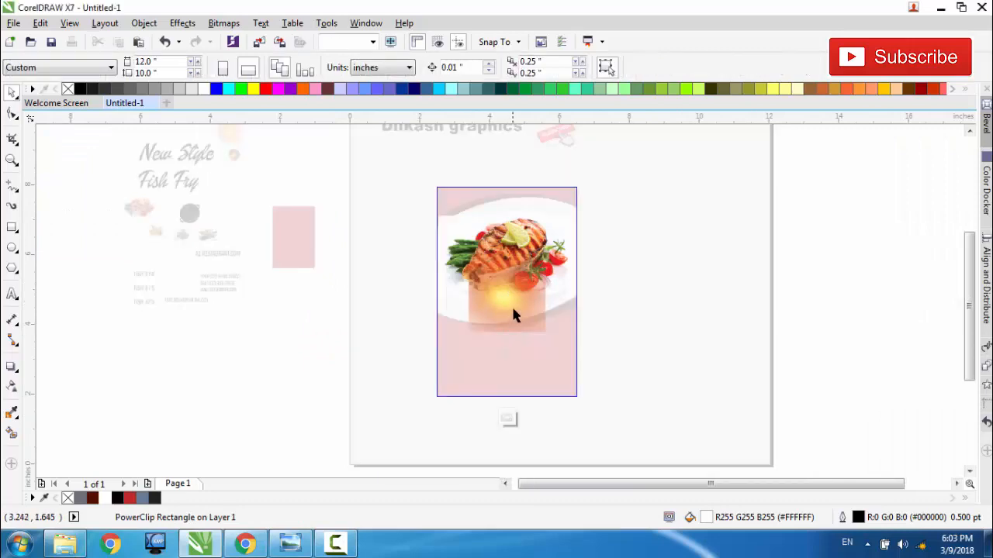
drag(513, 303, 502, 285)
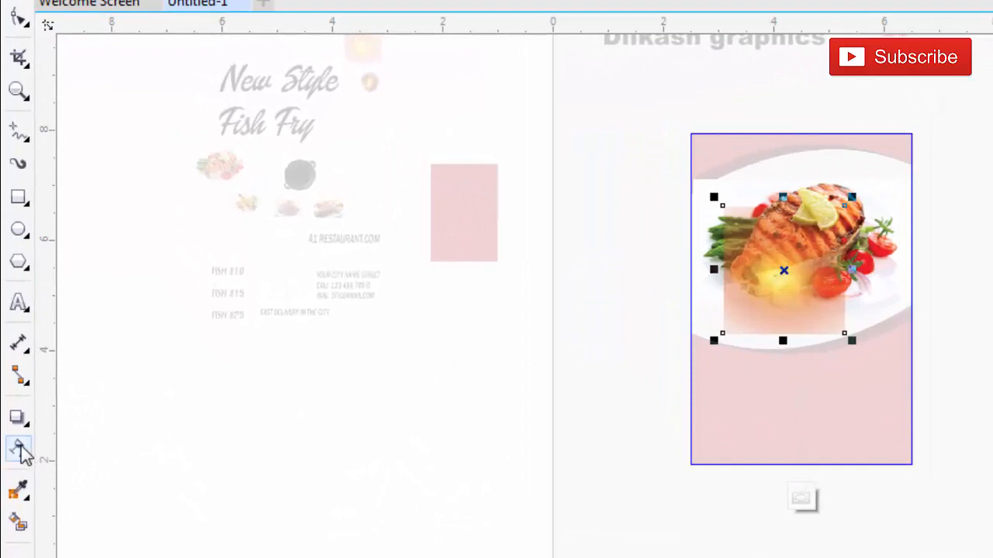
Step: Set the transparency merge mode of the light effect image to Overlay
click(18, 449)
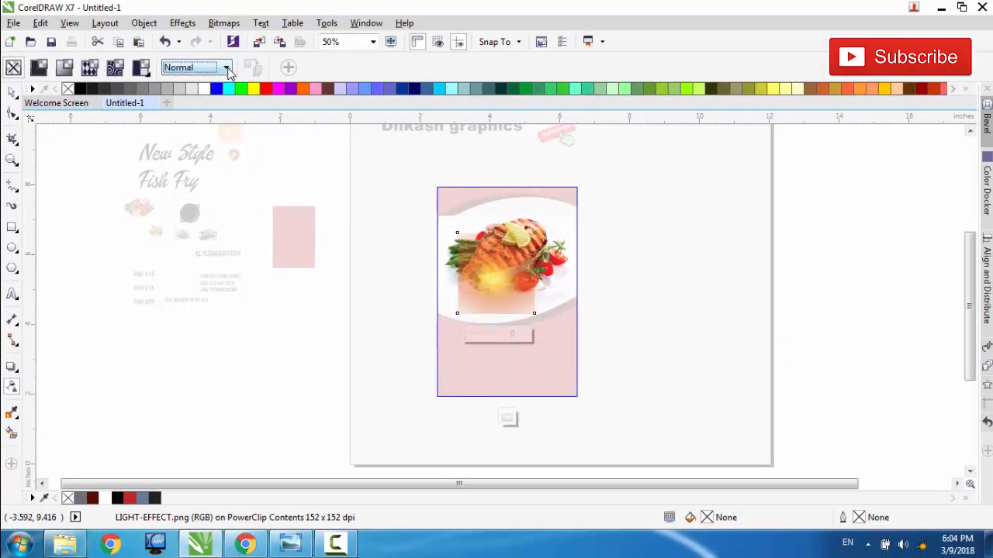
click(224, 67)
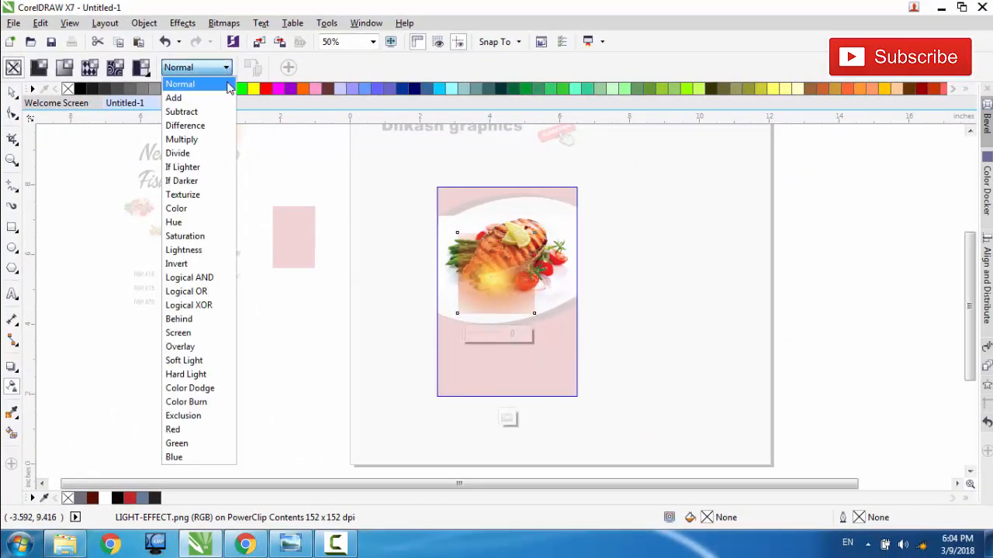
click(200, 348)
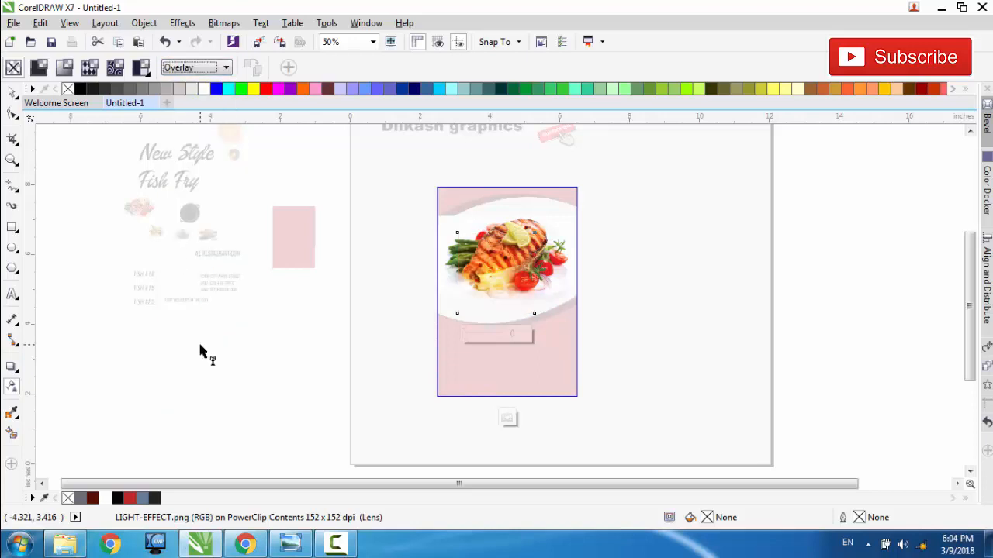
Step: Try the Hard Light merge mode on the light effect image, and return it to Overlay
click(225, 68)
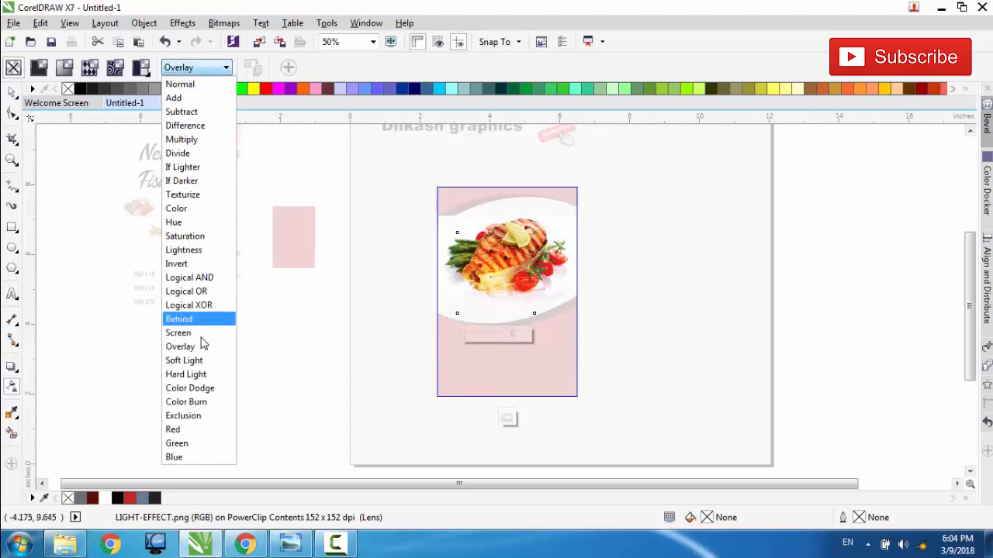
click(203, 376)
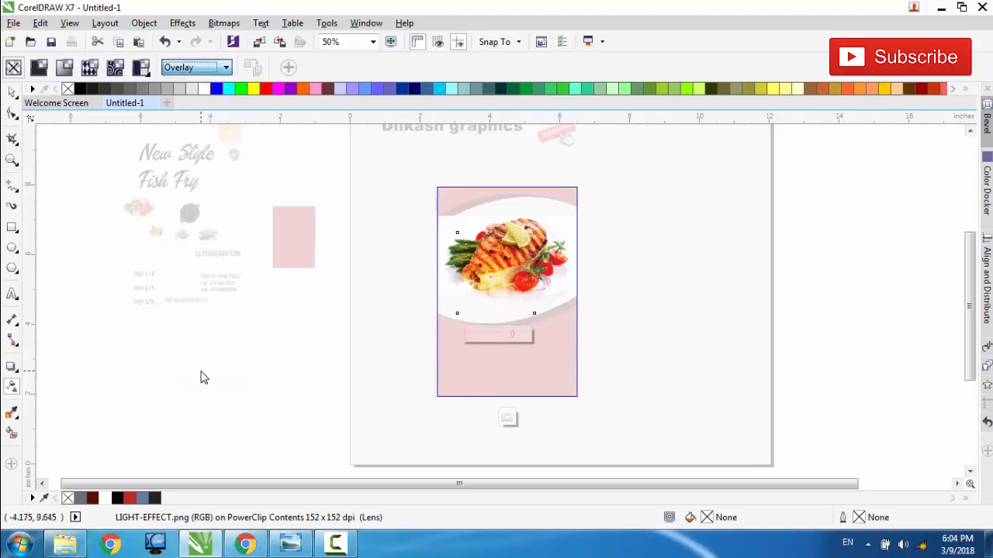
click(225, 68)
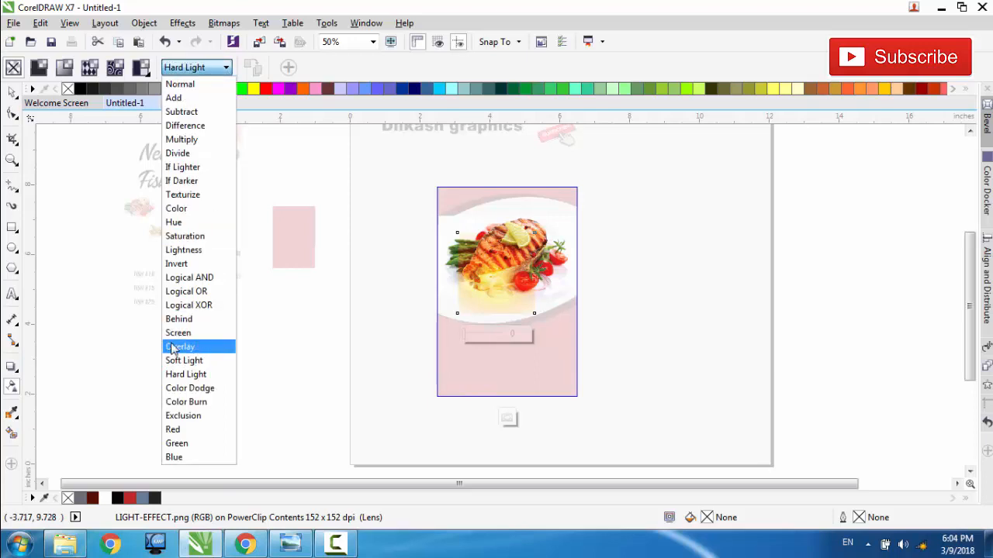
click(200, 349)
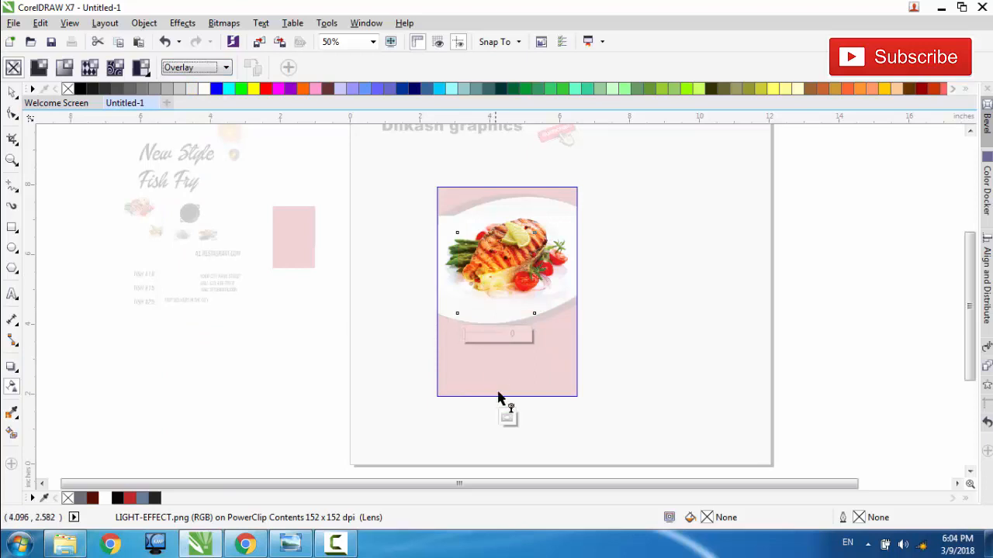
Step: Finish editing the flyer's PowerClip contents and check how the light effect blends with the fish
click(507, 417)
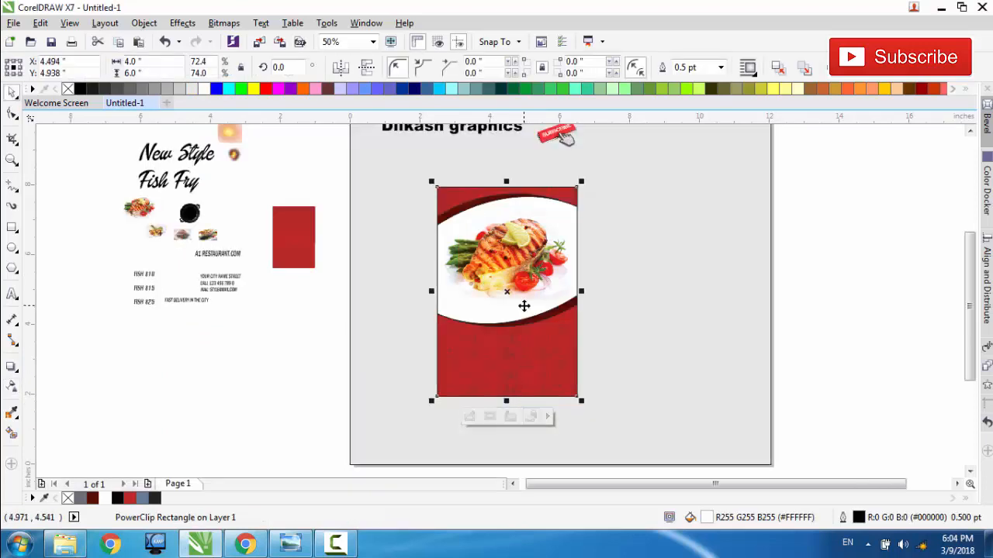
scroll(522, 304, up, 2)
scroll(447, 277, down, 1)
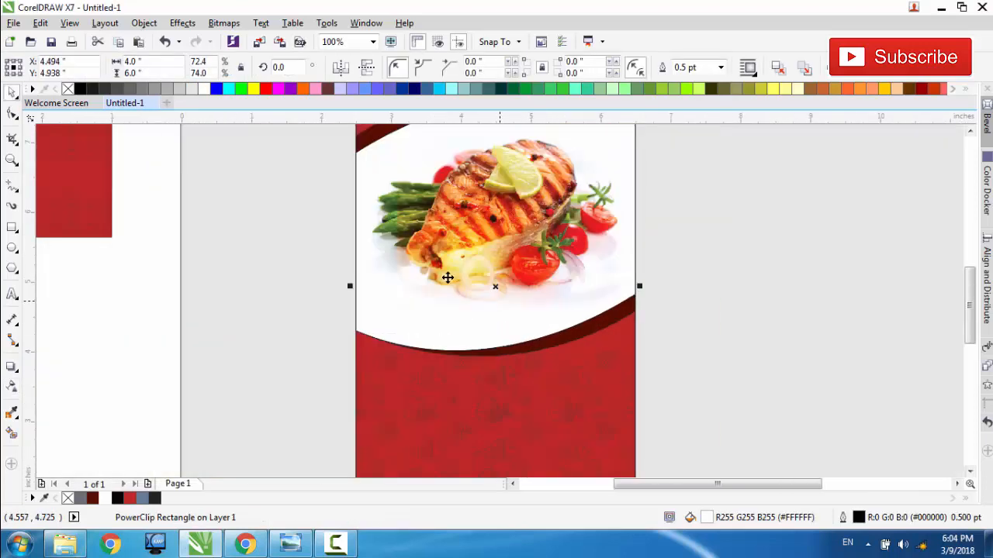
scroll(448, 277, down, 1)
click(465, 421)
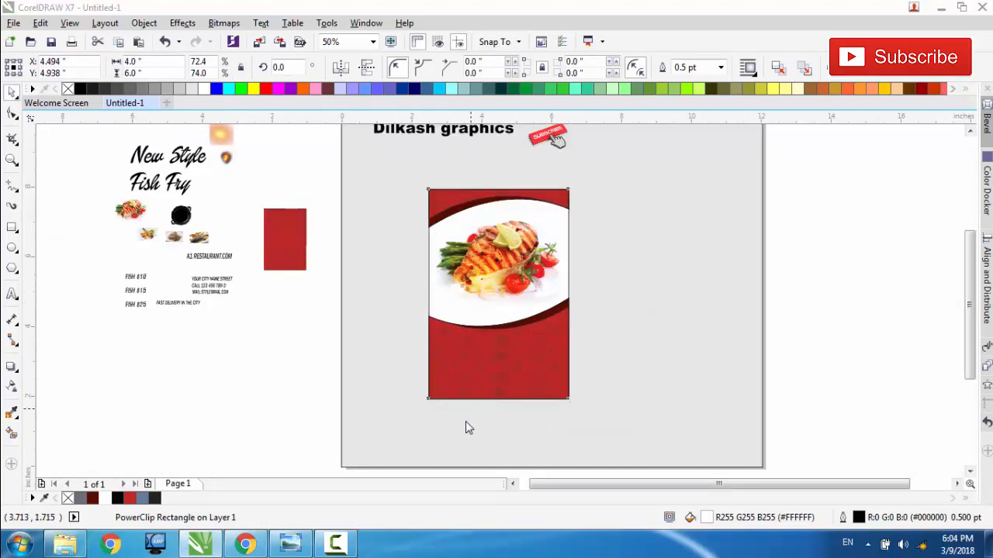
Step: Reopen the flyer's PowerClip contents, nudge the light effect image up to about Y 5.75 in on the fish, and finish editing
click(496, 349)
click(488, 287)
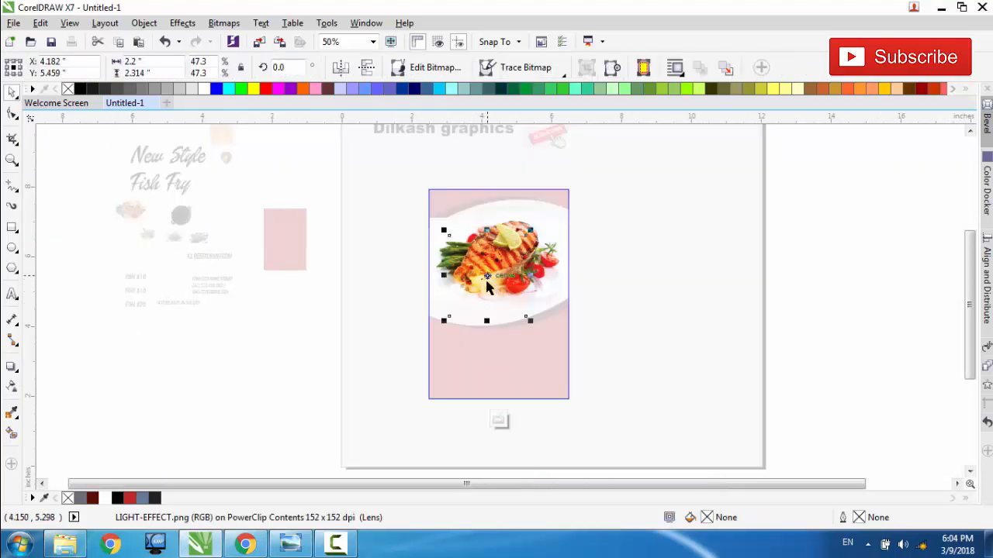
key(Up)
key(Up)
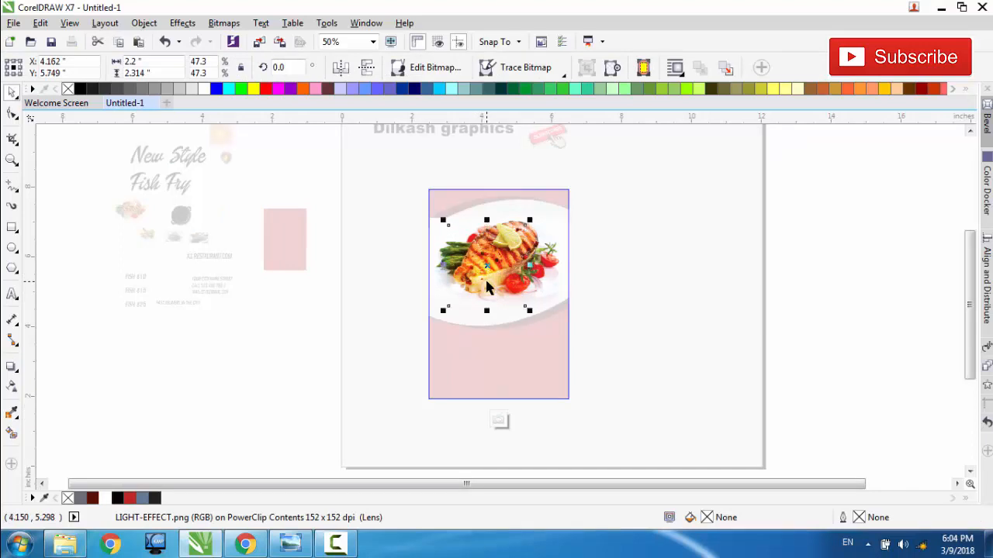
key(Up)
click(500, 420)
scroll(532, 214, up, 3)
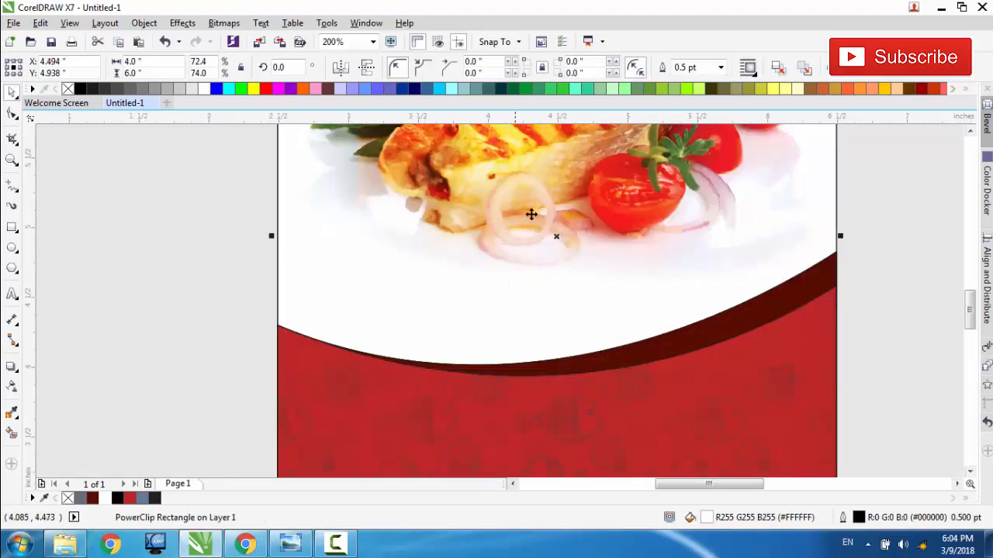
click(969, 132)
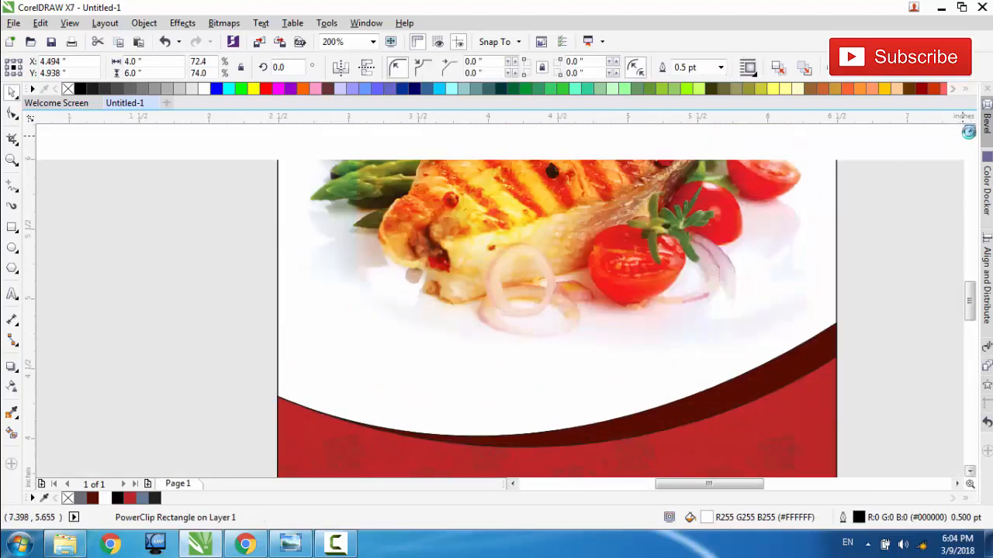
click(969, 131)
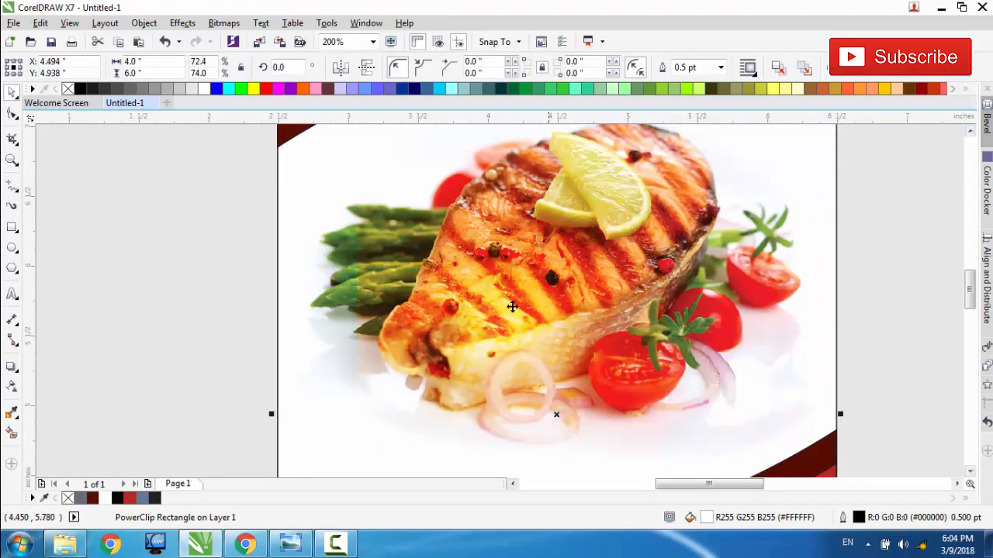
scroll(524, 288, down, 1)
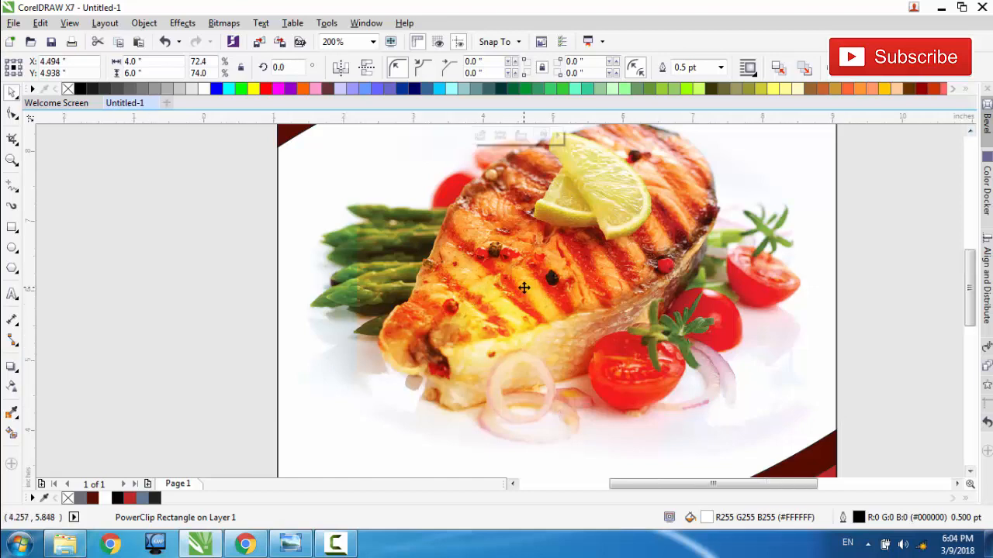
scroll(523, 287, down, 1)
Step: Place a copy of the "New Style" text above the fish, at the upper right of the white plate
click(304, 349)
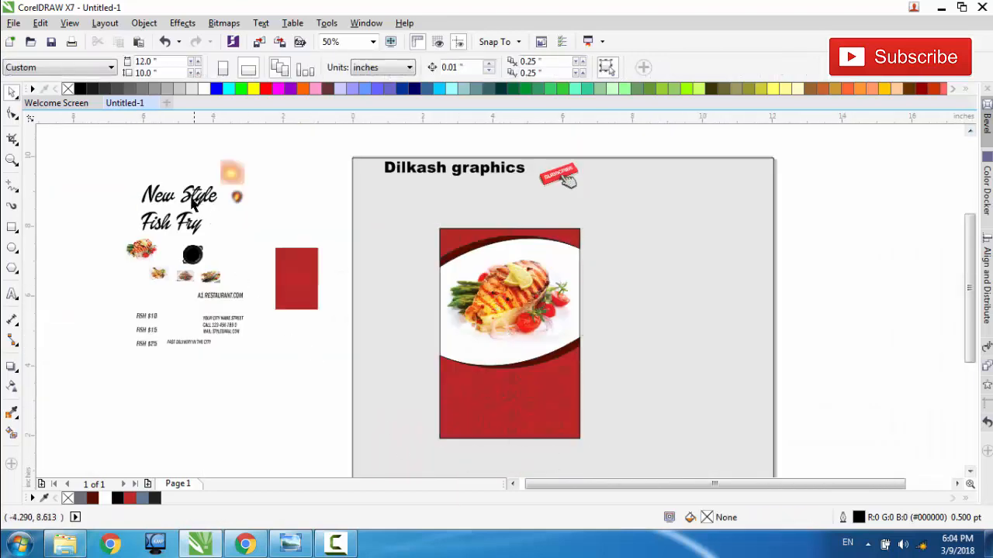
click(192, 203)
drag(186, 197, 533, 257)
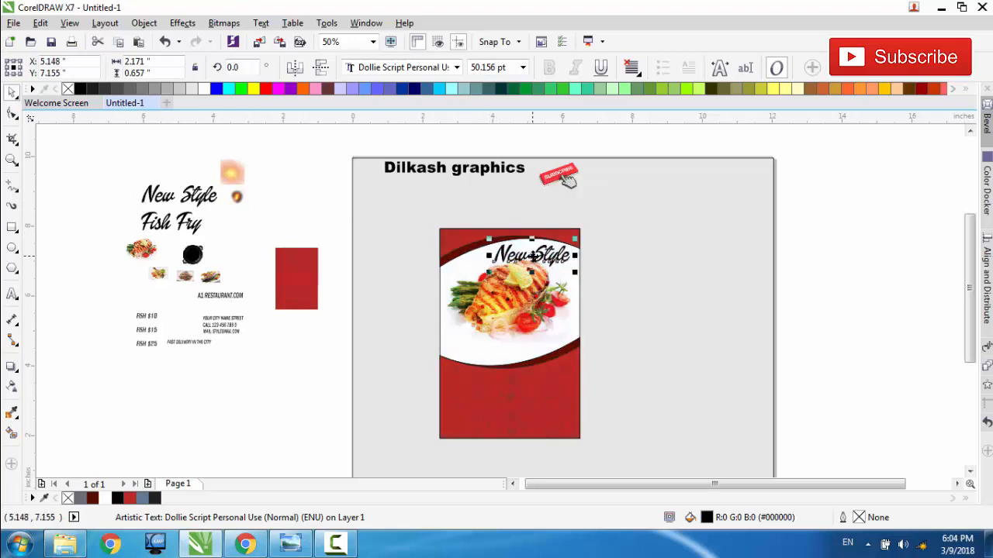
scroll(535, 256, up, 1)
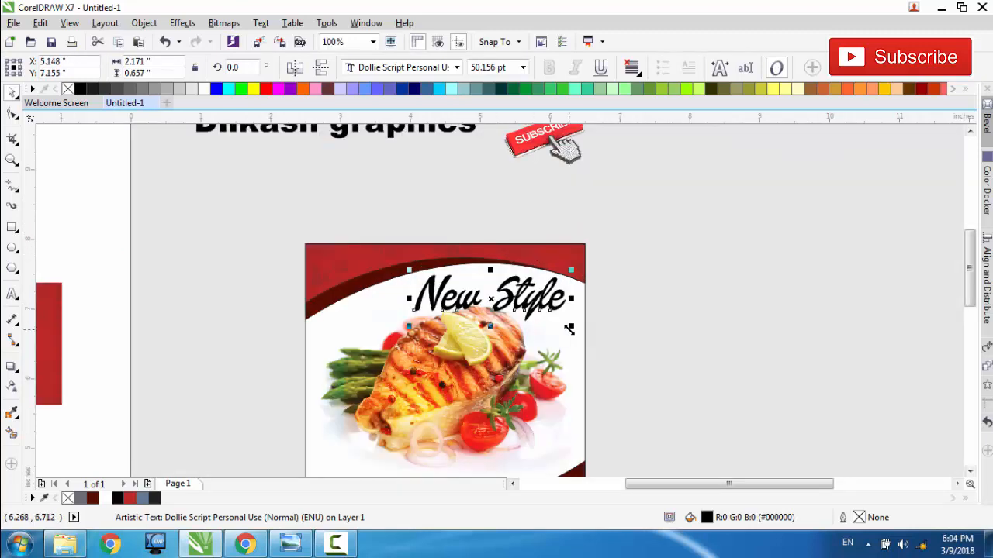
drag(514, 308, 518, 296)
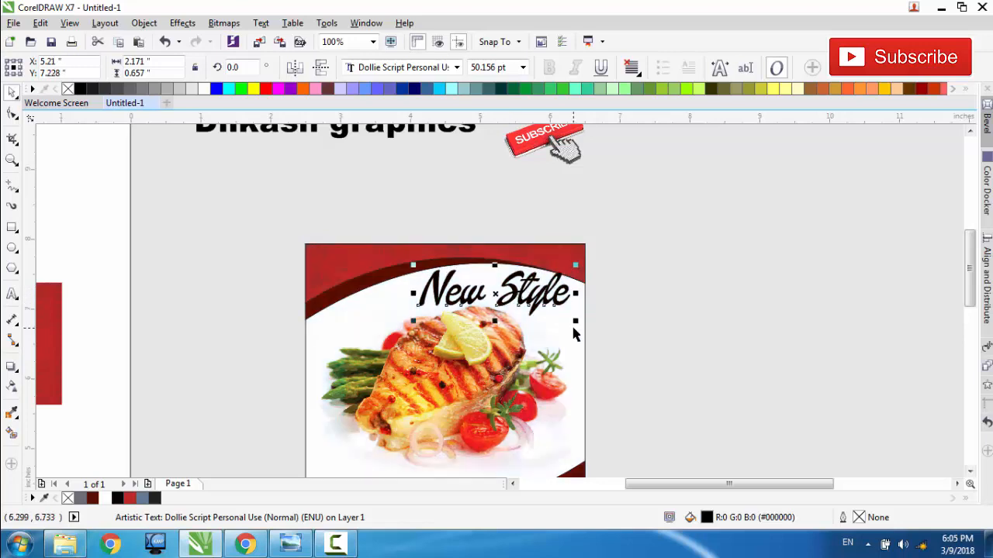
Step: Reduce the copied "New Style" text to about 2.0 by 0.6 in and nudge it to about X 5.16, Y 7.22 in
drag(574, 323, 572, 322)
key(Down)
key(Down)
key(Down)
key(Right)
key(Right)
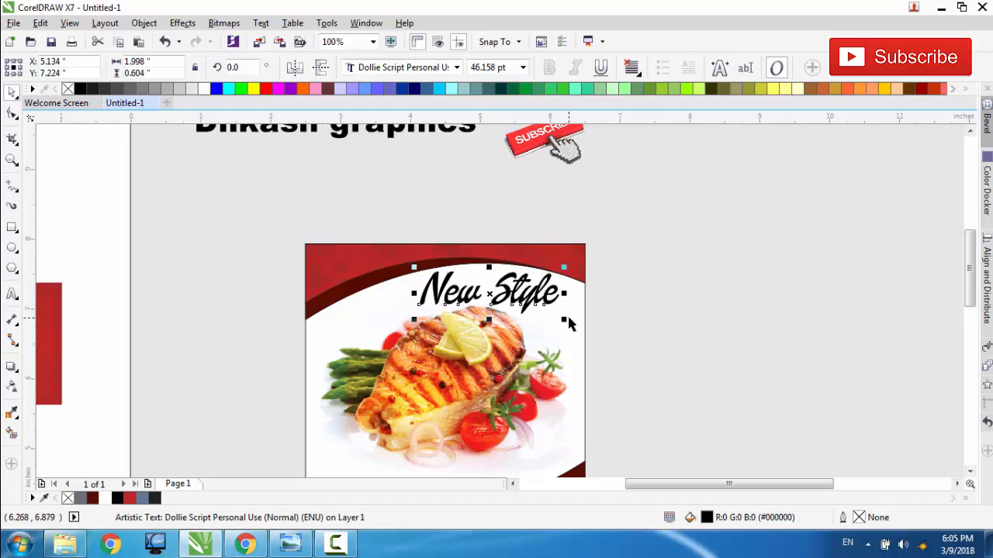
key(Right)
key(Right)
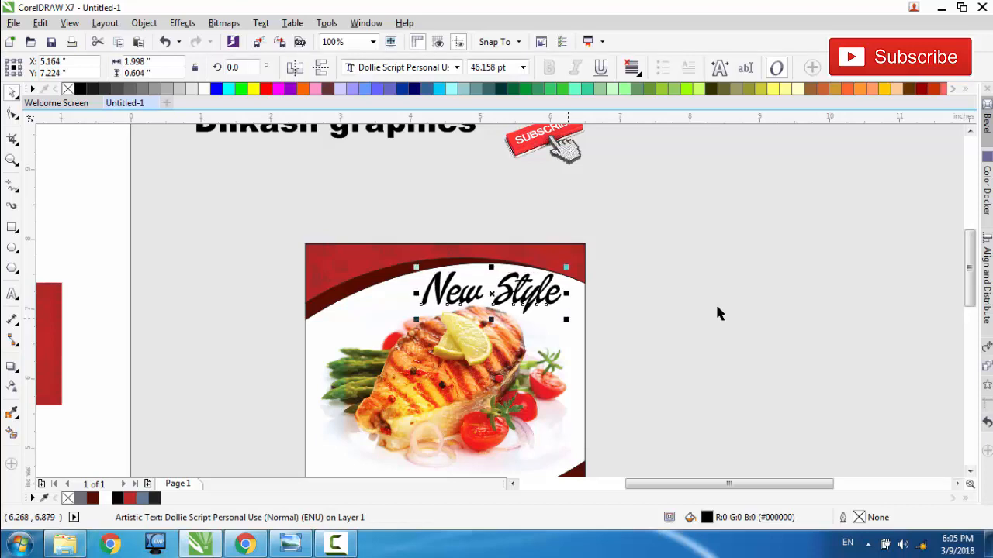
Step: Place a copy of the "Fish Fry" text at the lower left of the plate and fill it with red #C02825
drag(969, 288, 968, 314)
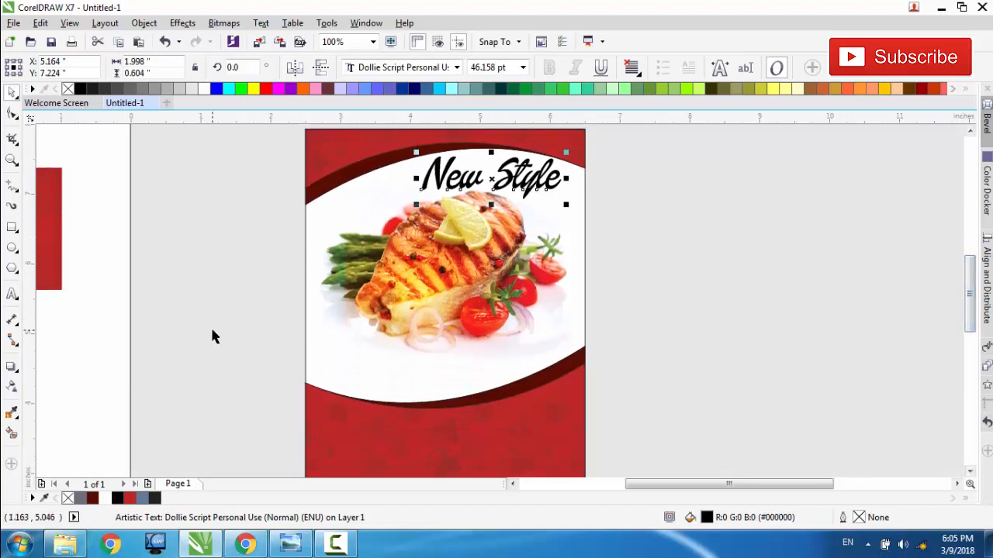
scroll(210, 335, down, 1)
click(295, 187)
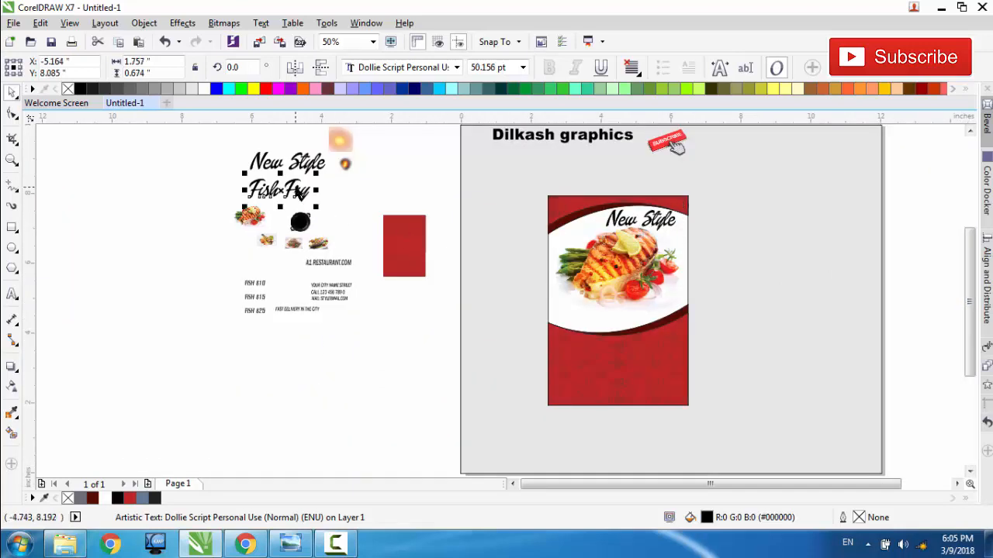
drag(297, 192, 594, 318)
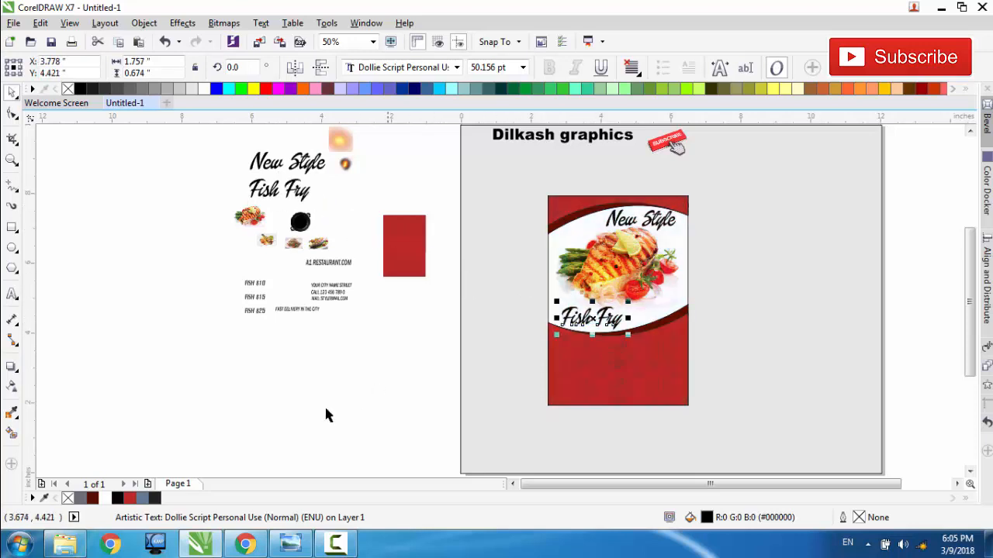
click(131, 499)
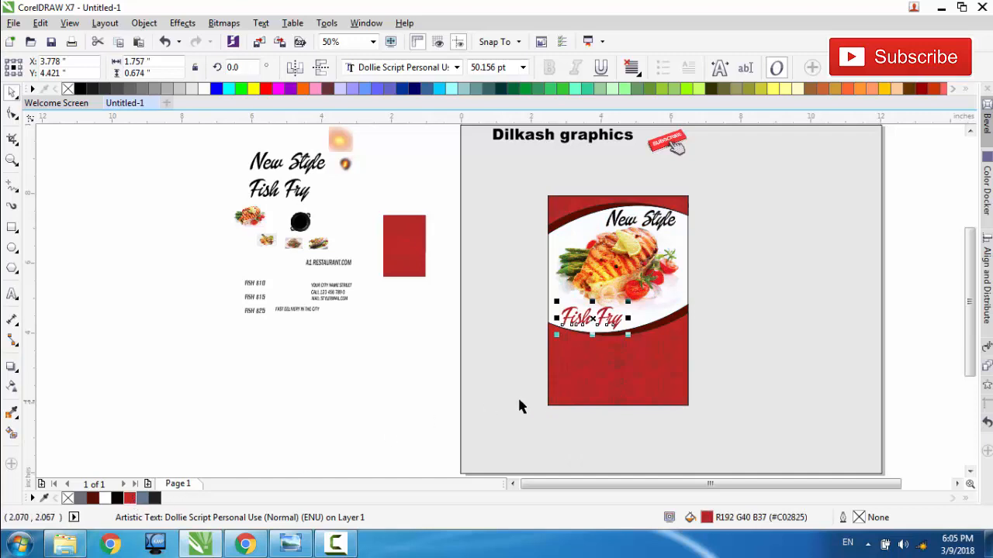
click(475, 376)
scroll(603, 353, up, 1)
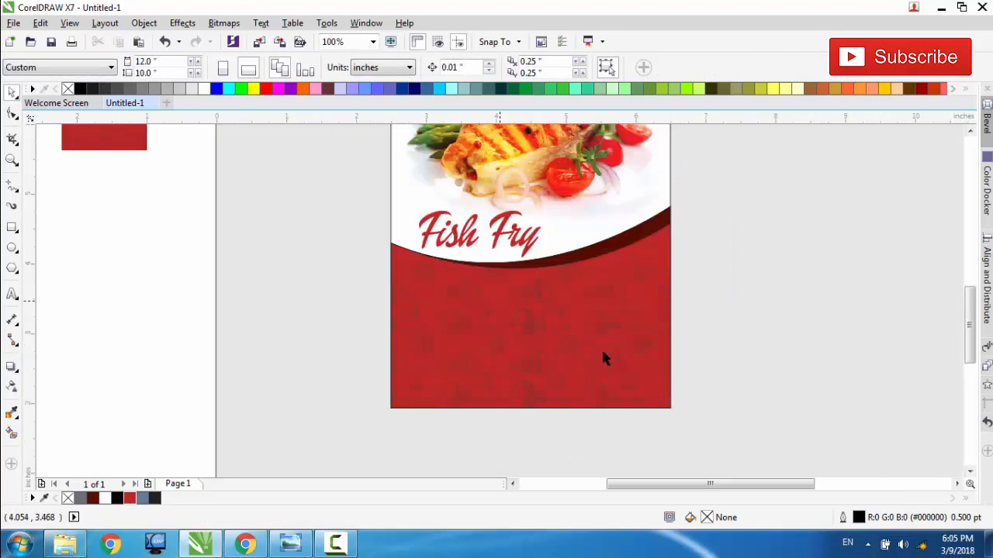
Step: Place a copy of the black pan image on the red area below "Fish Fry", enlarged to about 0.88 by 0.87 in
scroll(500, 306, down, 1)
drag(199, 172, 410, 320)
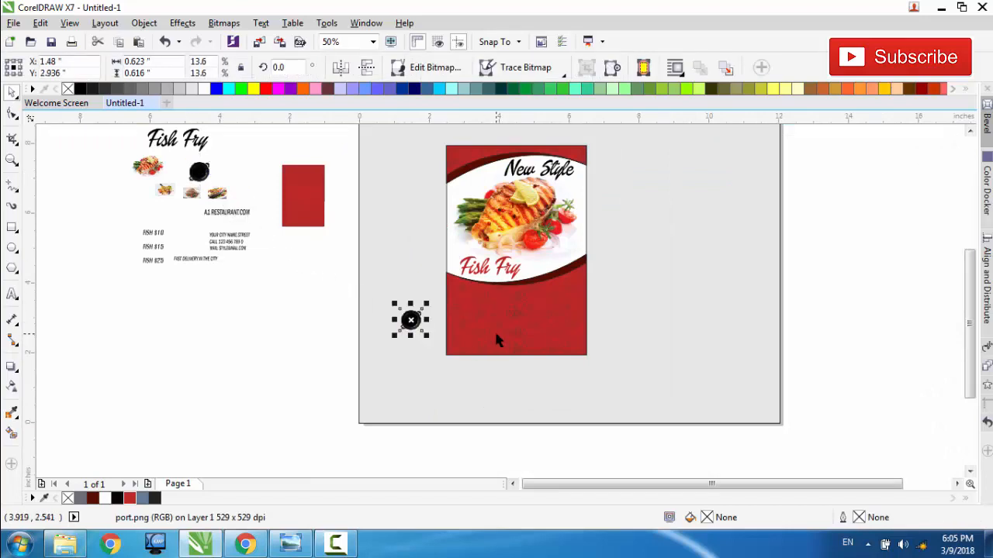
scroll(495, 339, up, 1)
scroll(500, 307, up, 1)
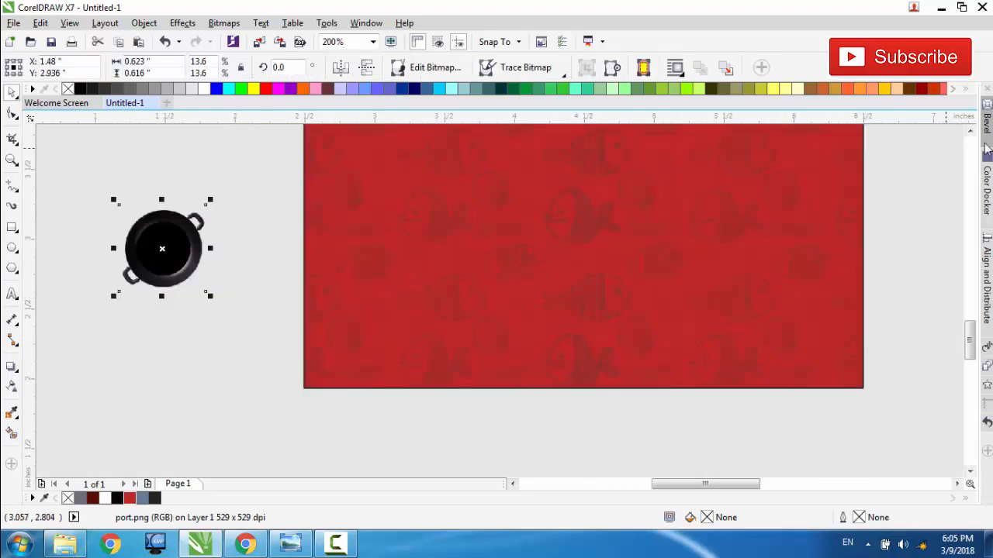
scroll(473, 320, up, 2)
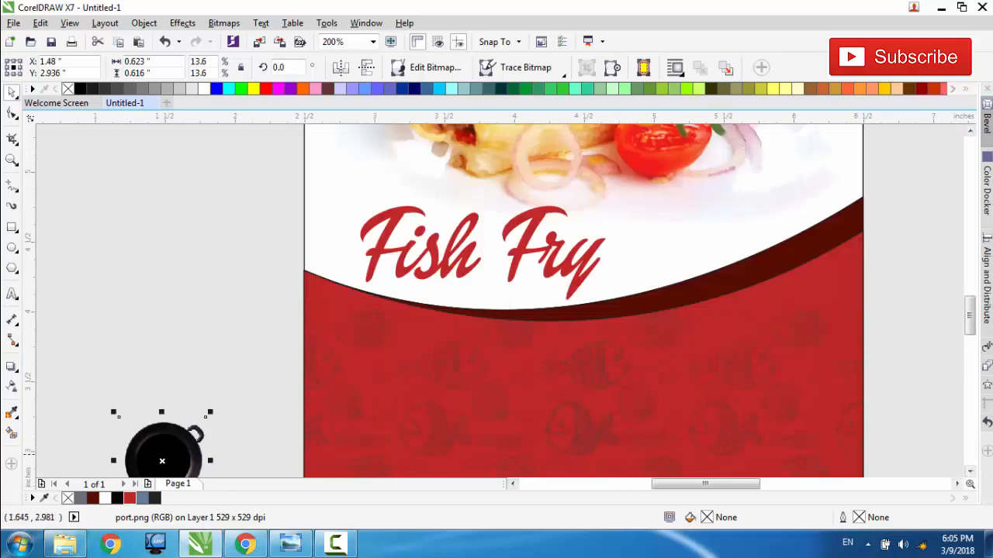
drag(162, 461, 395, 370)
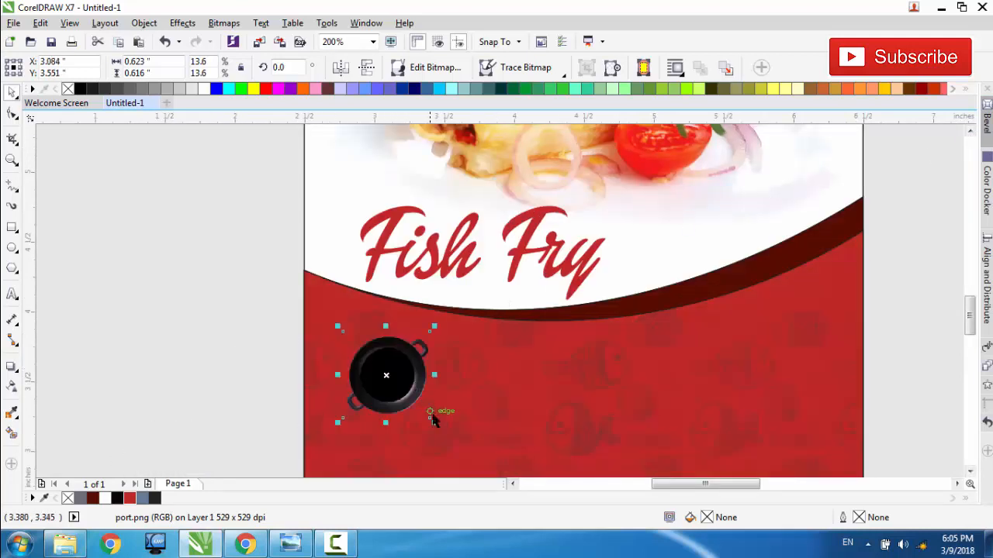
drag(433, 419, 471, 464)
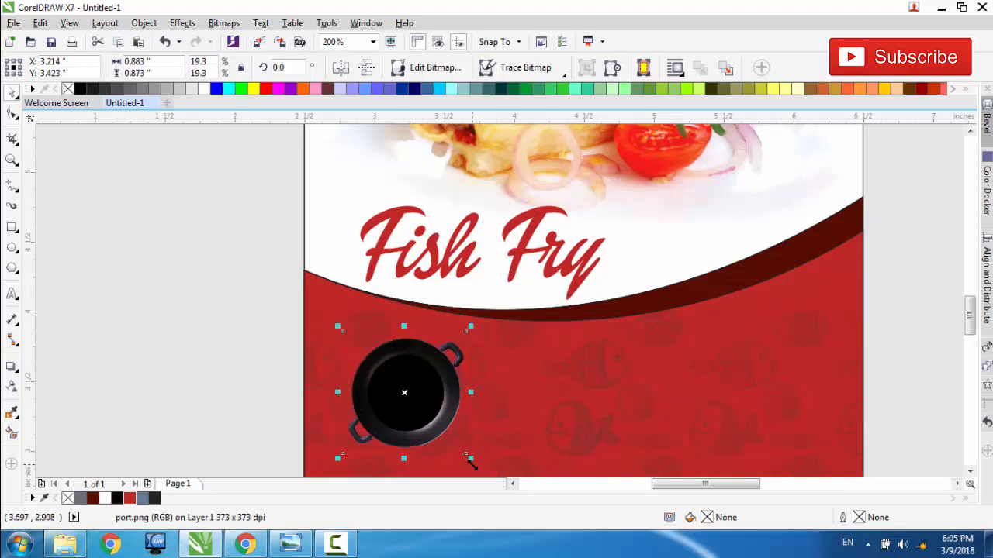
drag(437, 426, 423, 413)
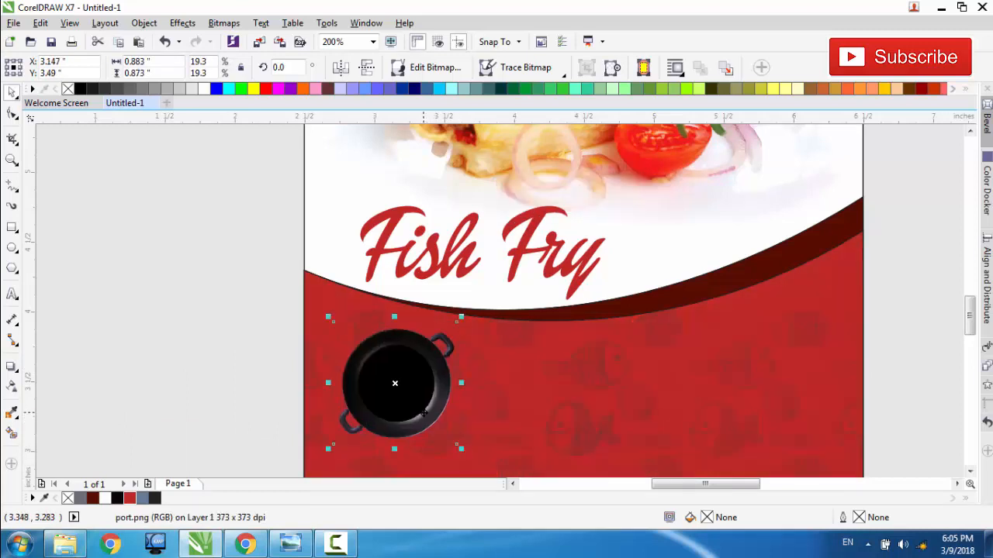
Step: Shrink the black pan below "Fish Fry" to about 0.81 by 0.80 in and move it to about X 3.19, Y 3.49 in
drag(969, 317, 969, 329)
scroll(864, 302, down, 1)
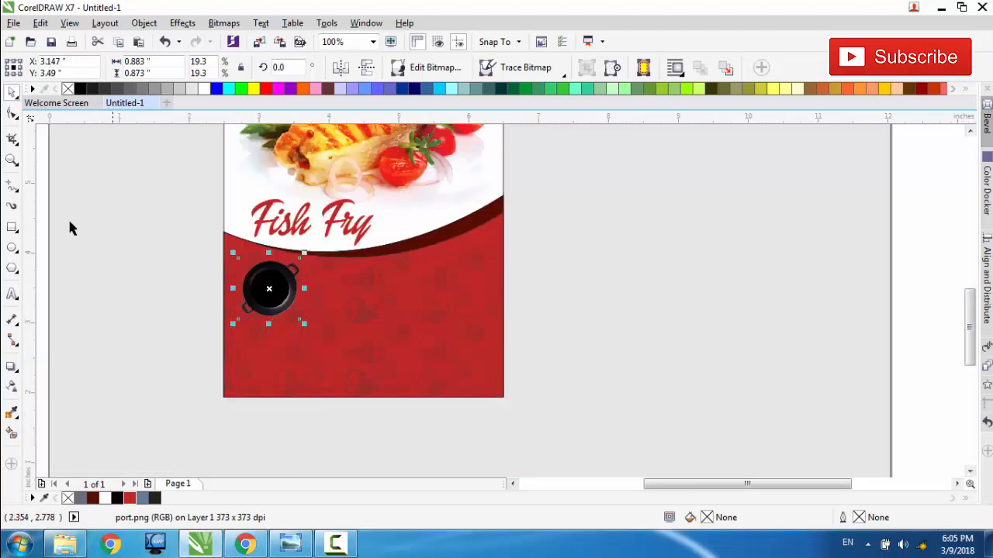
click(12, 160)
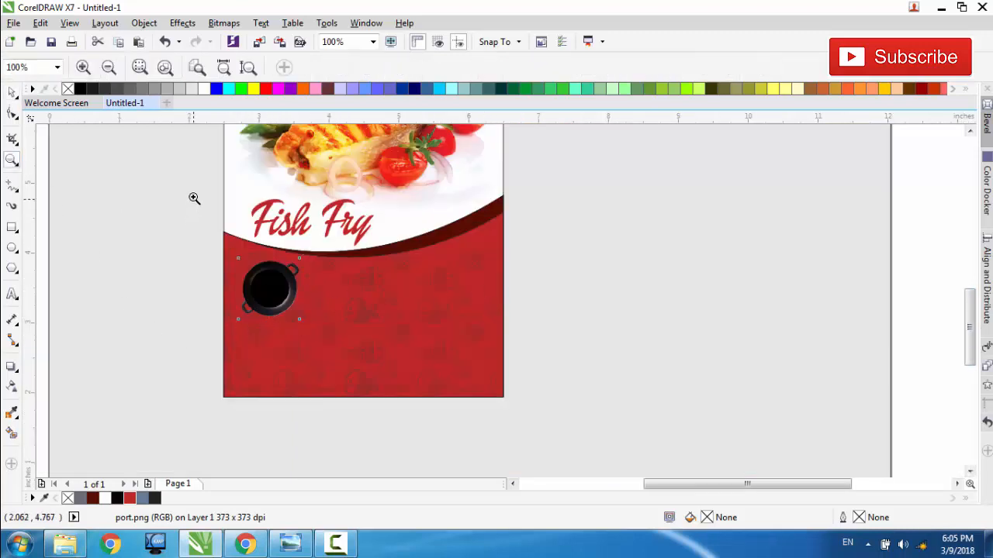
drag(534, 419, 534, 419)
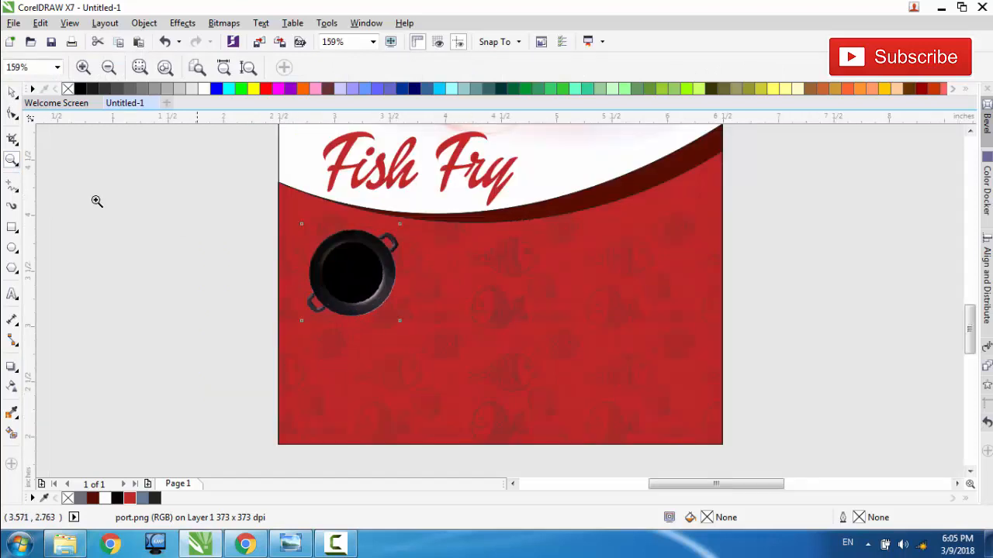
click(12, 91)
drag(351, 272, 354, 276)
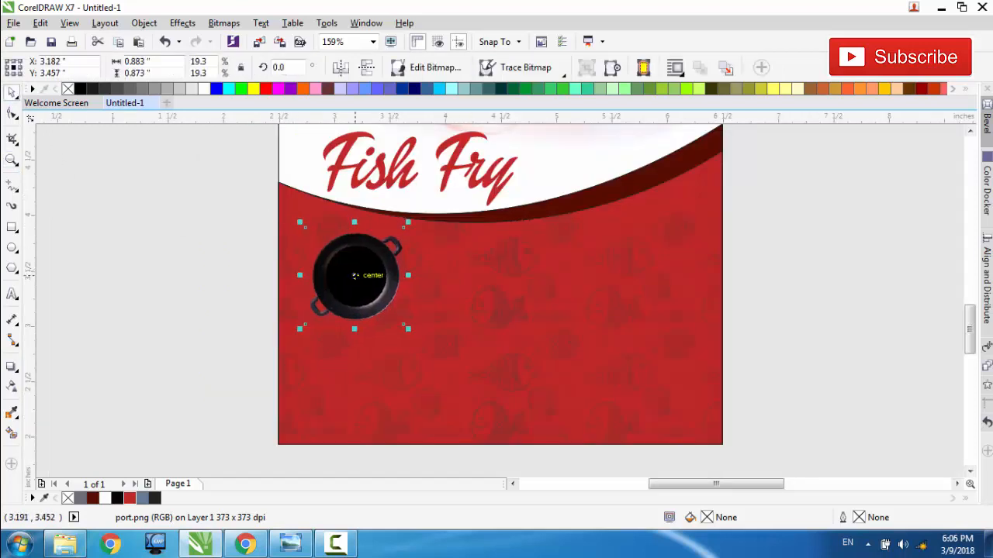
drag(406, 328, 397, 314)
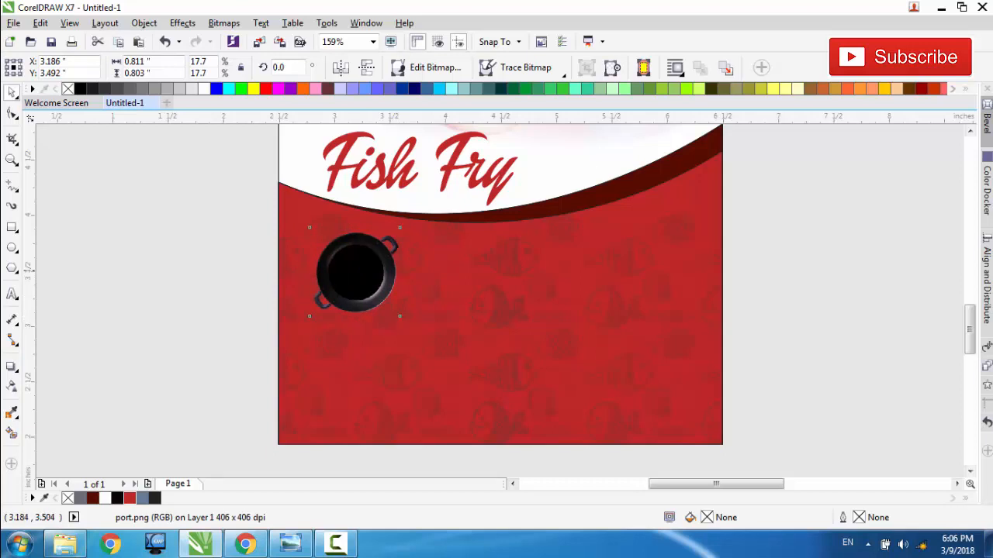
Step: Place two copies of the pan in a level row across the red area, evenly spaced about 1.31 in apart
drag(354, 272, 501, 272)
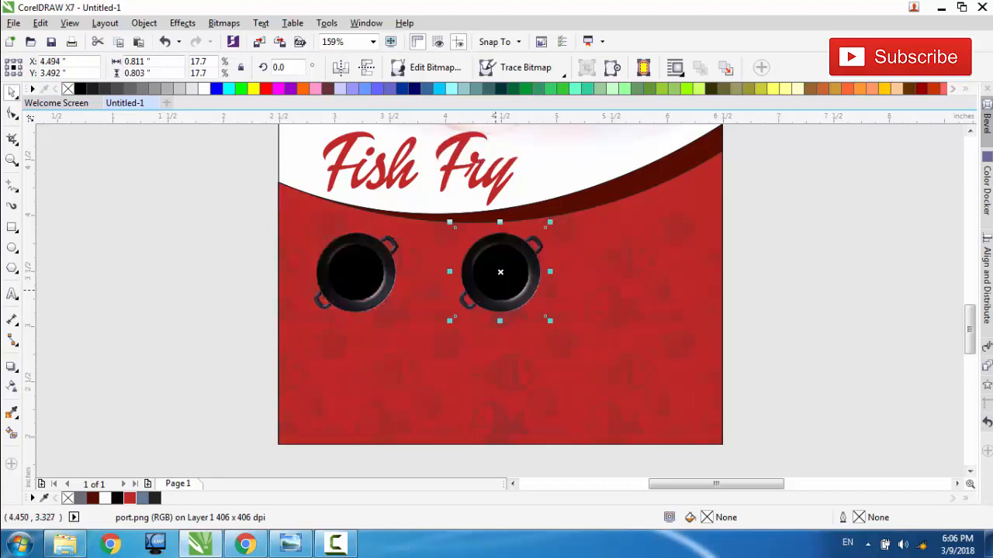
key(ctrl+r)
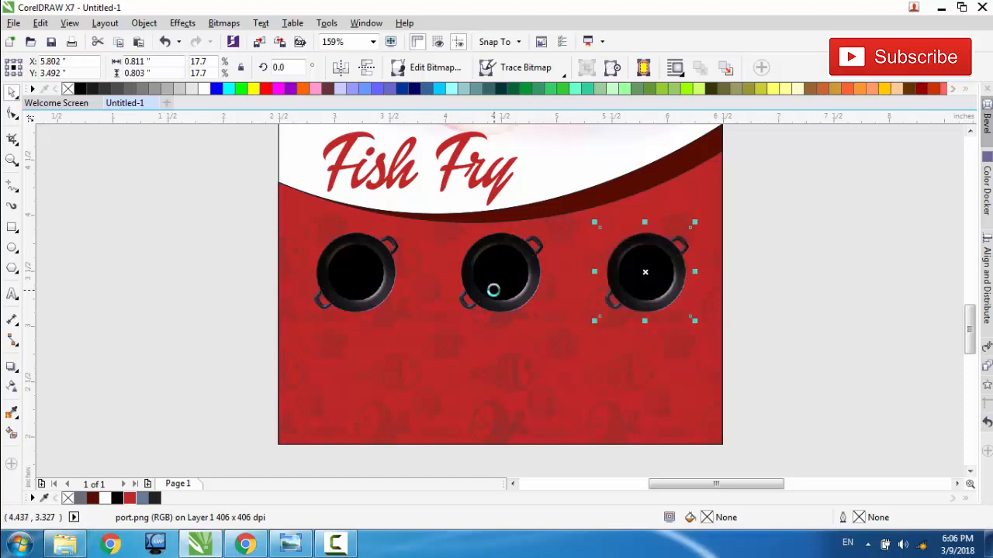
click(172, 268)
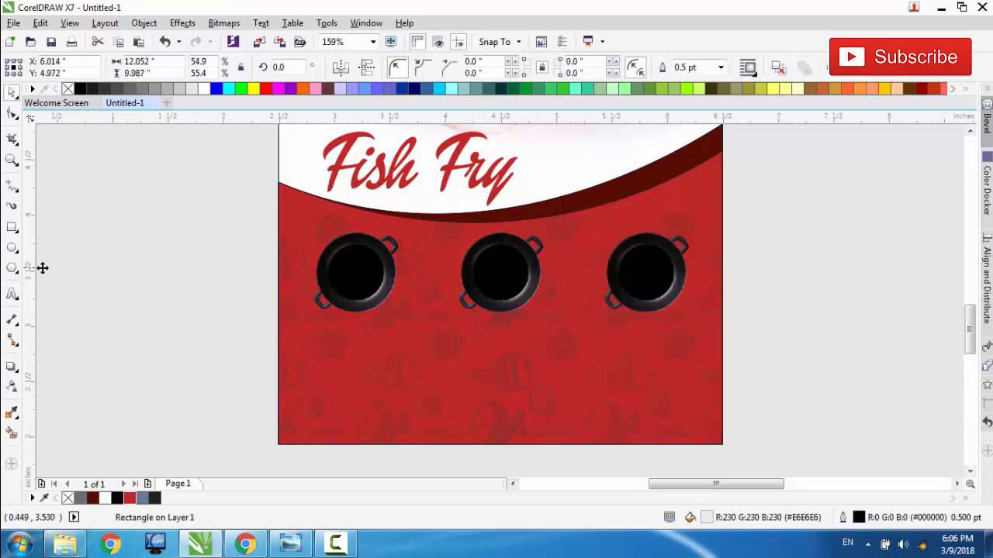
Step: Draw a circle, centre it on the first pan and scale it to about 0.52 in to fit the pan's inner base
key(F7)
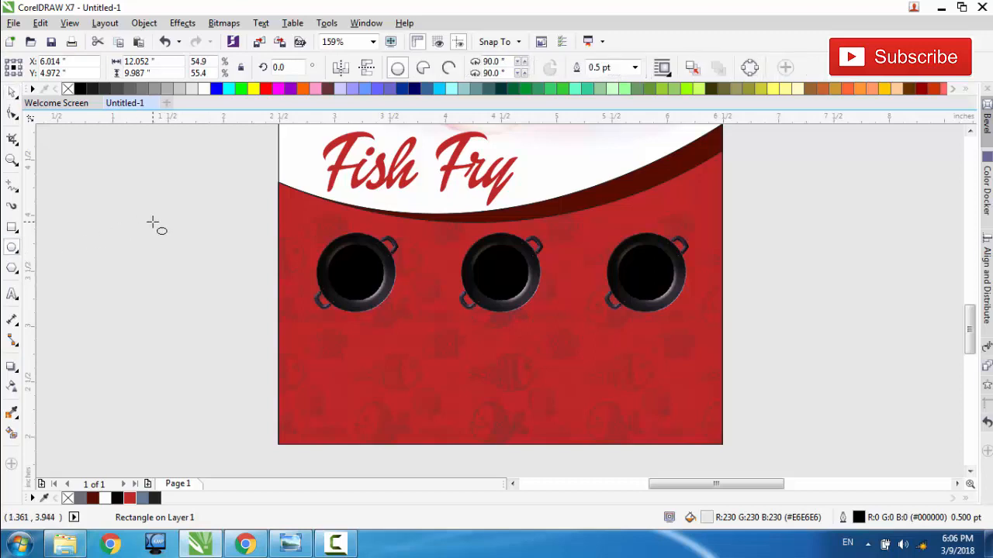
drag(152, 223, 222, 294)
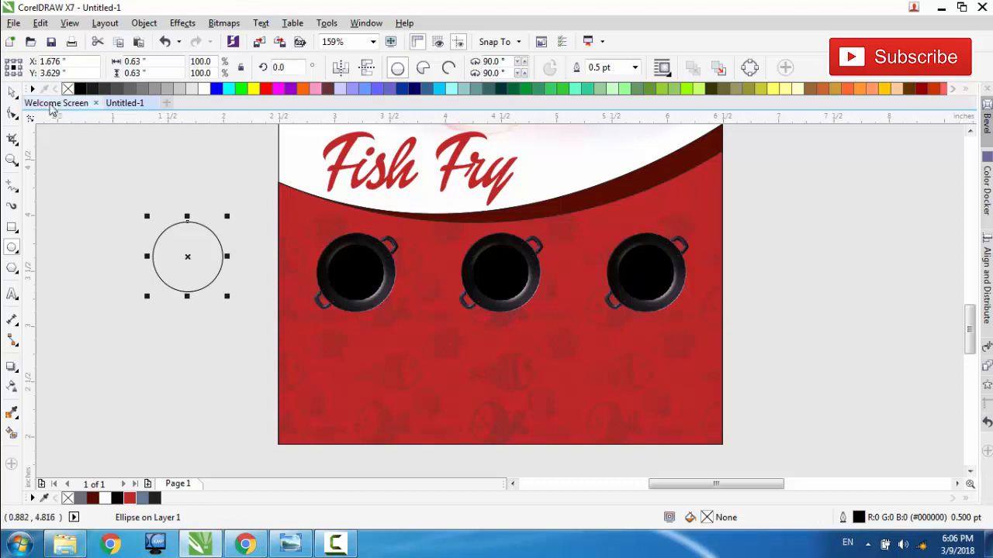
click(11, 92)
drag(195, 255, 361, 277)
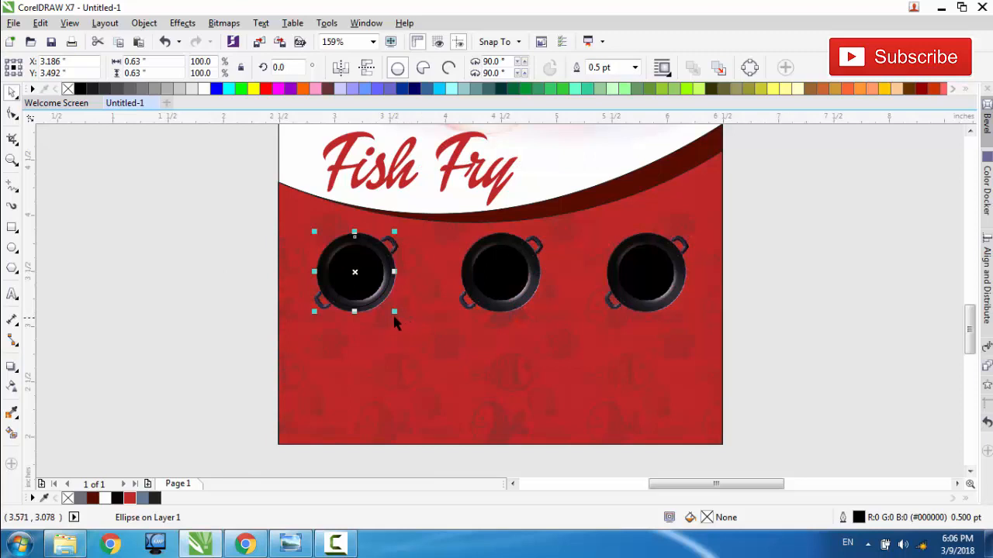
drag(391, 309, 389, 307)
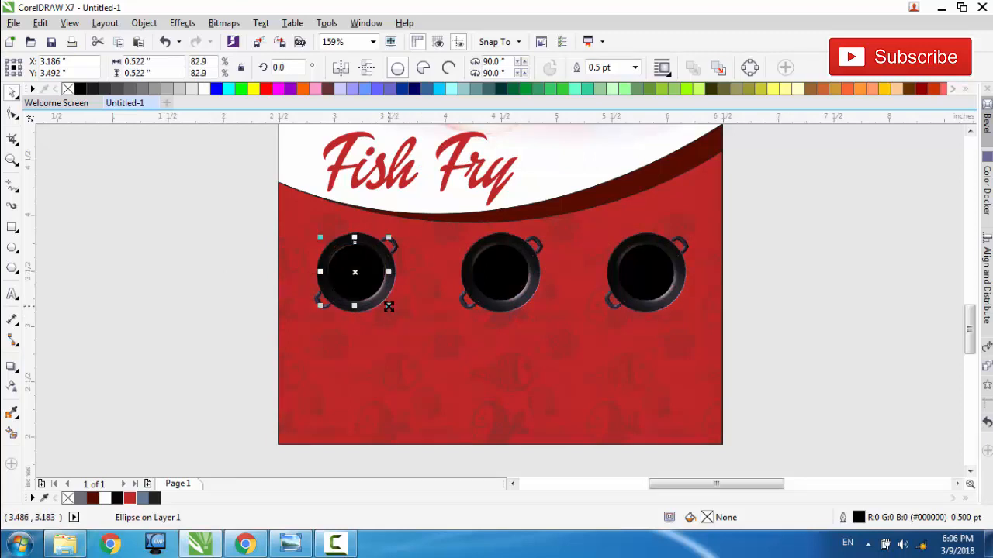
Step: Fill the circle on the first pan with white and nudge it to X 3.196, Y 3.482 in
click(203, 88)
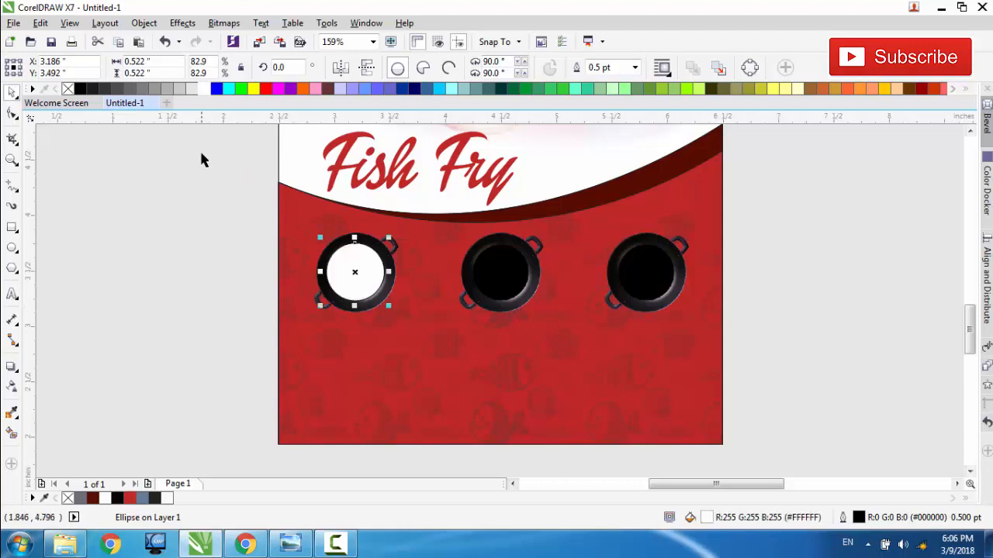
key(Right)
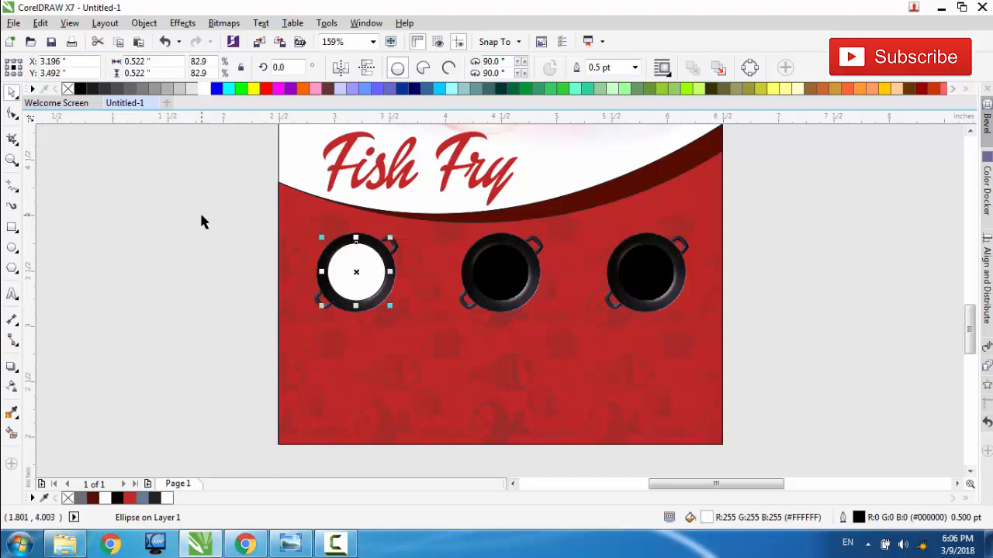
key(Down)
click(197, 236)
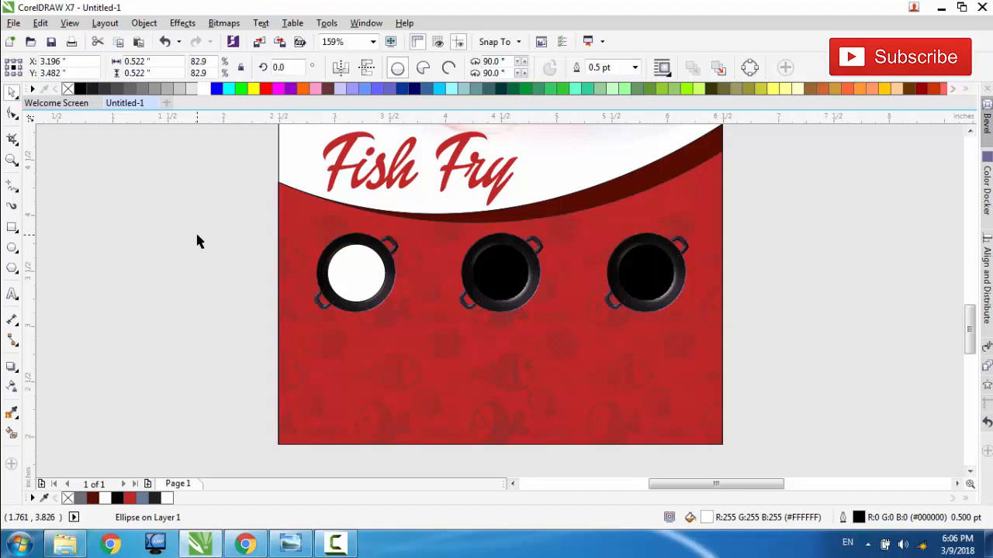
key(ctrl+z)
Step: Copy the white circle onto the middle and last pans and nudge the copies to about X 4.49 and 5.80 in
click(354, 279)
drag(357, 284, 501, 272)
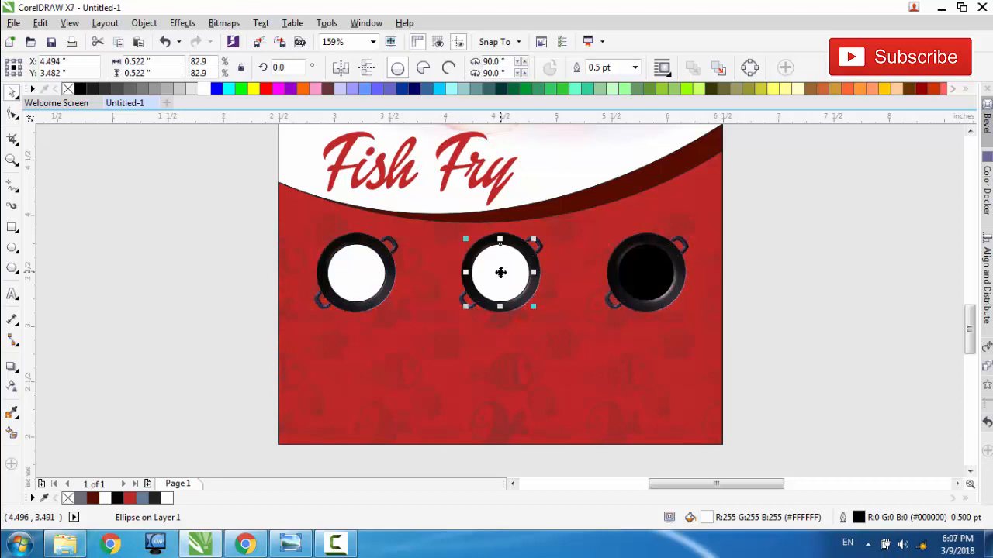
key(ctrl+r)
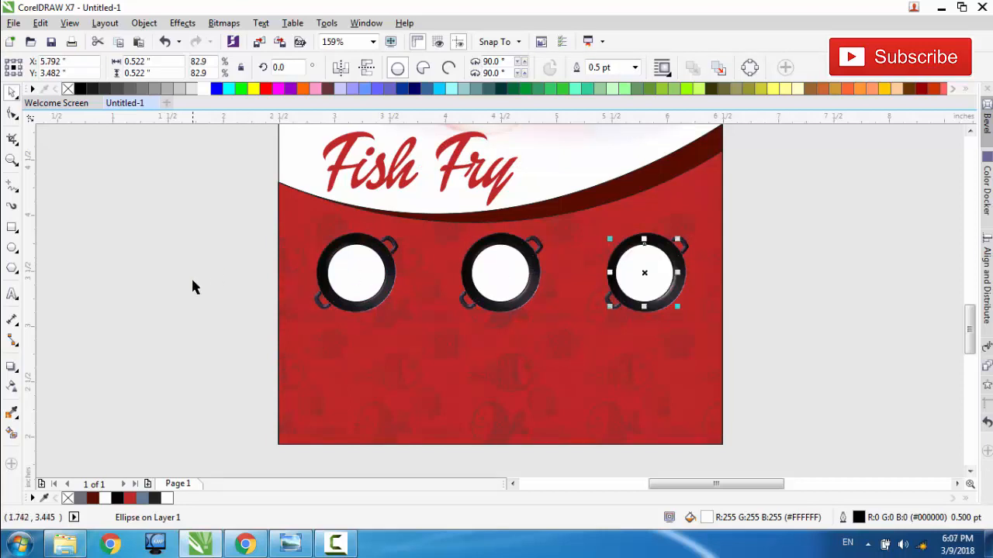
key(Right)
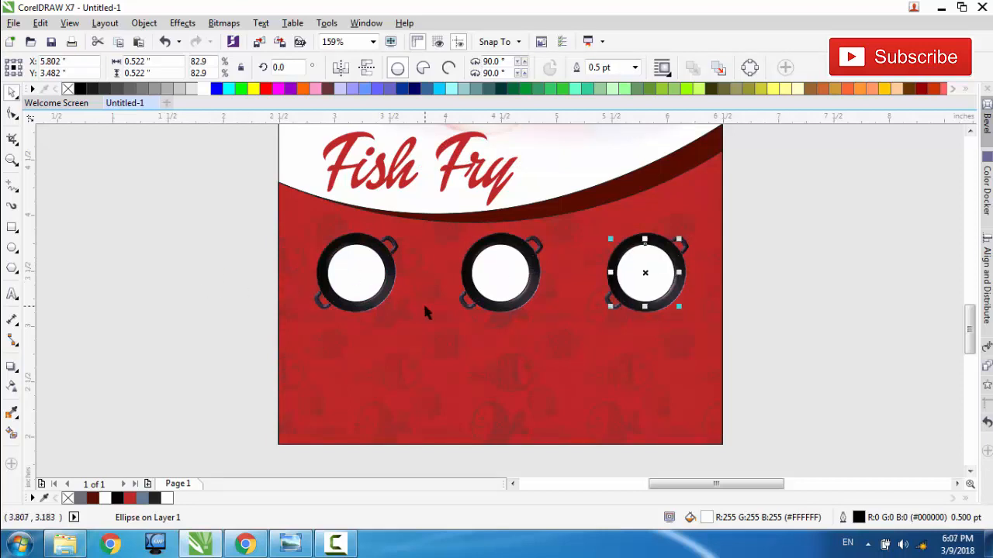
click(491, 287)
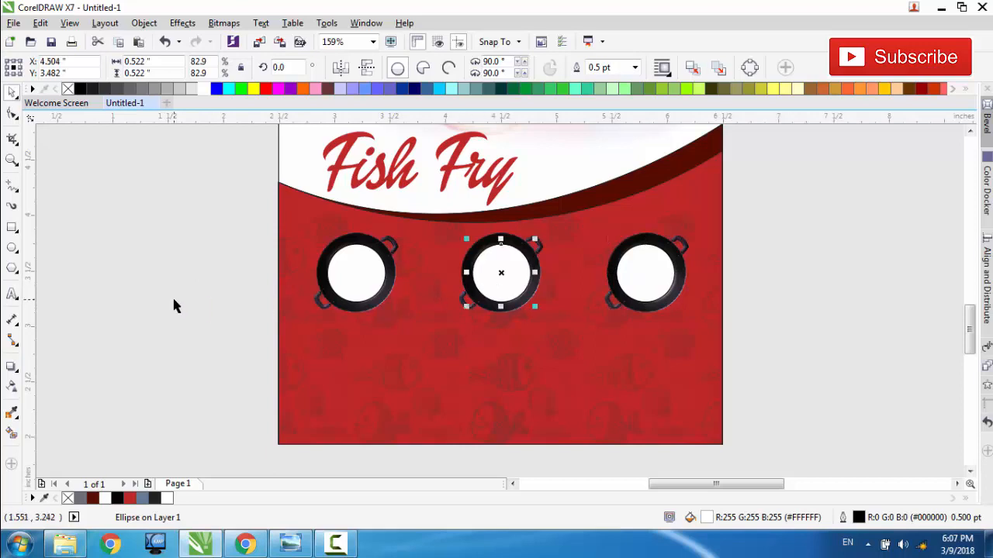
key(Left)
click(230, 302)
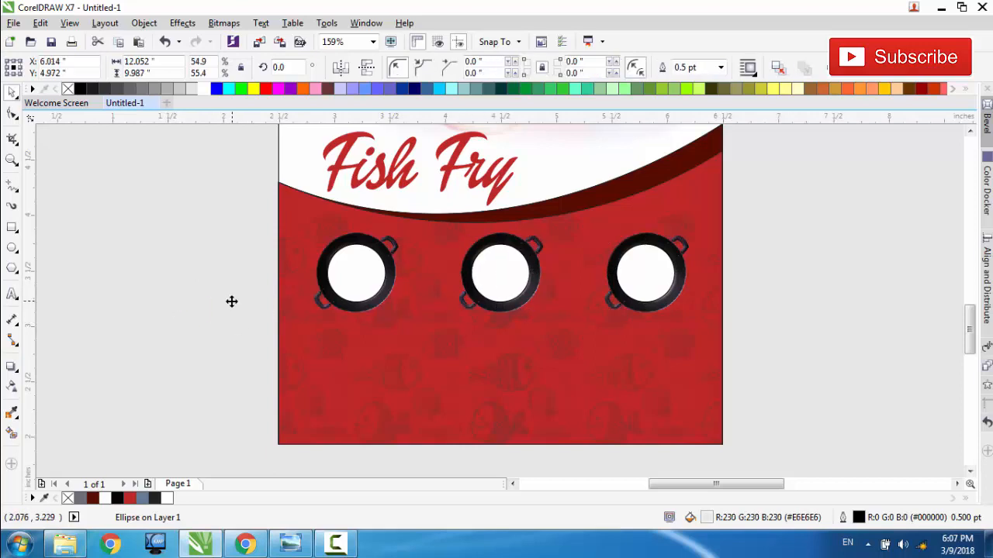
Step: Move the three small dish photos off the text notes into the empty area below them, beside the flyer
scroll(284, 301, down, 2)
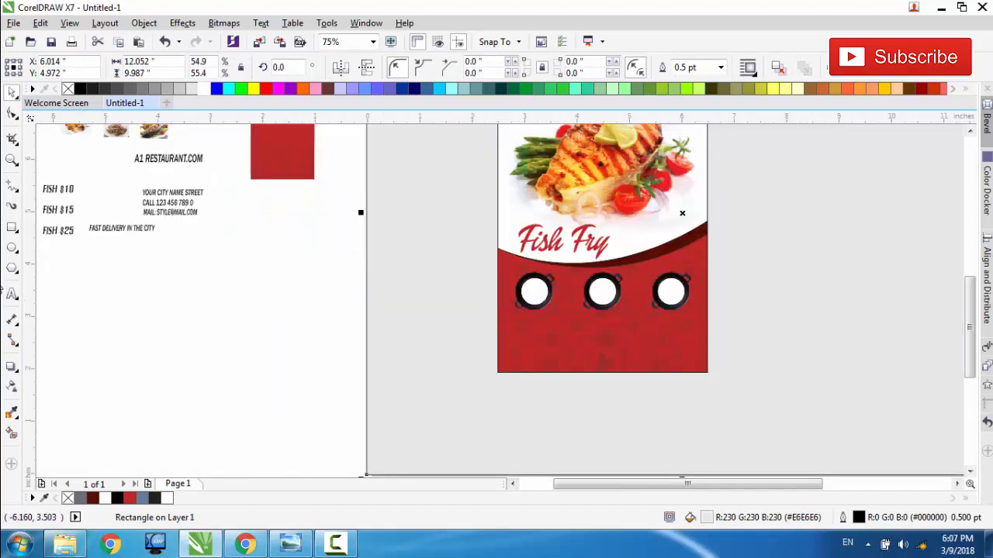
mouse_move(72, 132)
mouse_down()
mouse_move(170, 297)
mouse_move(174, 320)
mouse_up()
drag(115, 138, 242, 319)
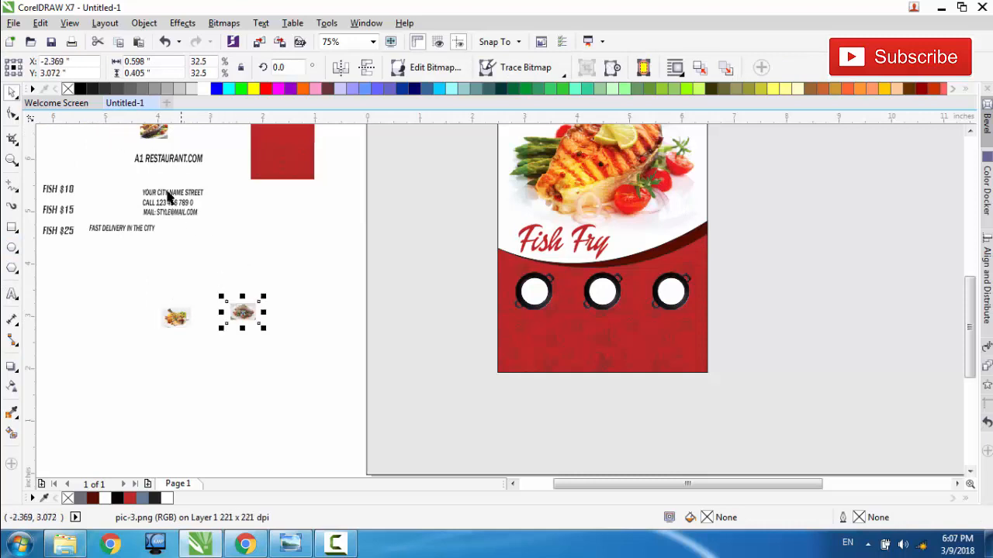
drag(152, 138, 305, 303)
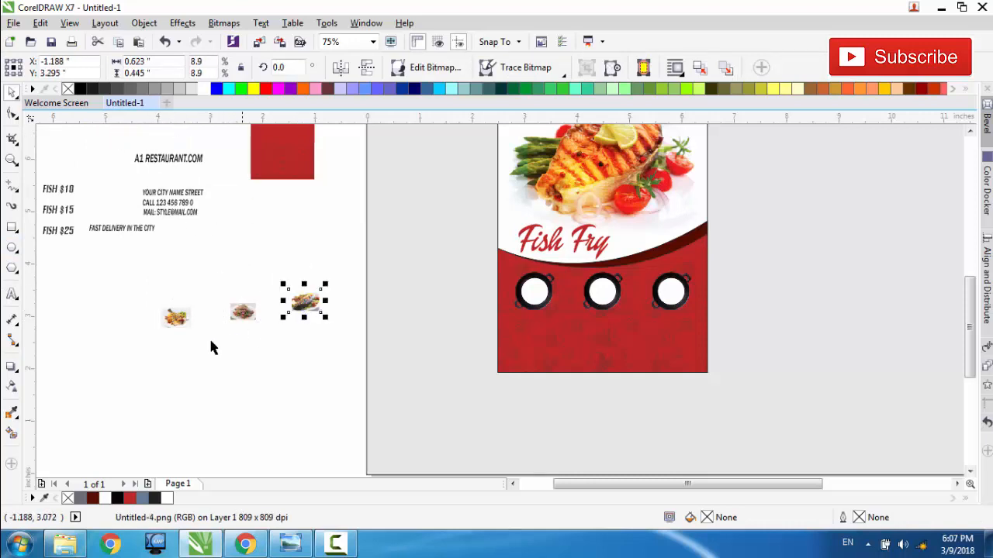
Step: PowerClip the pic2.png dish photo inside the white circle of the first pan
click(185, 326)
click(185, 322)
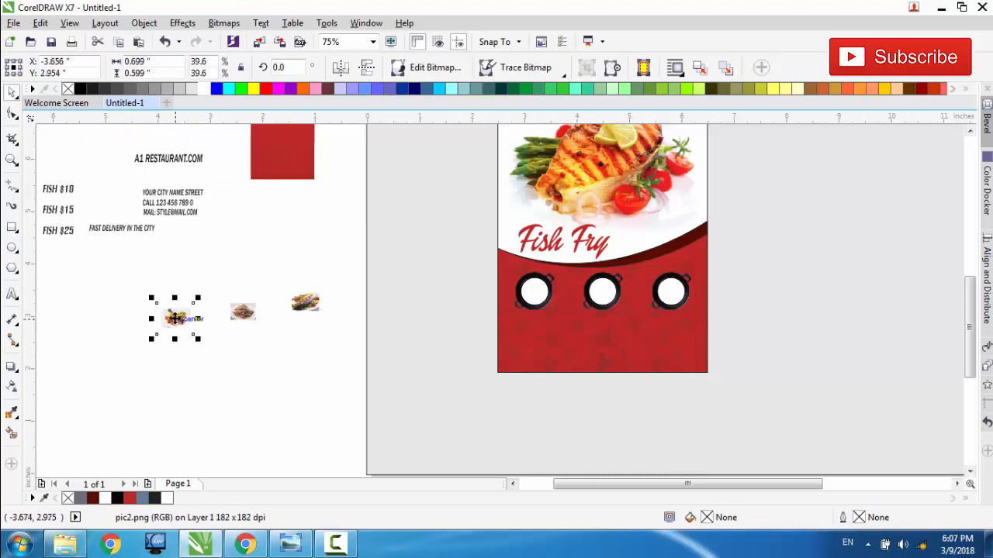
right_click(174, 318)
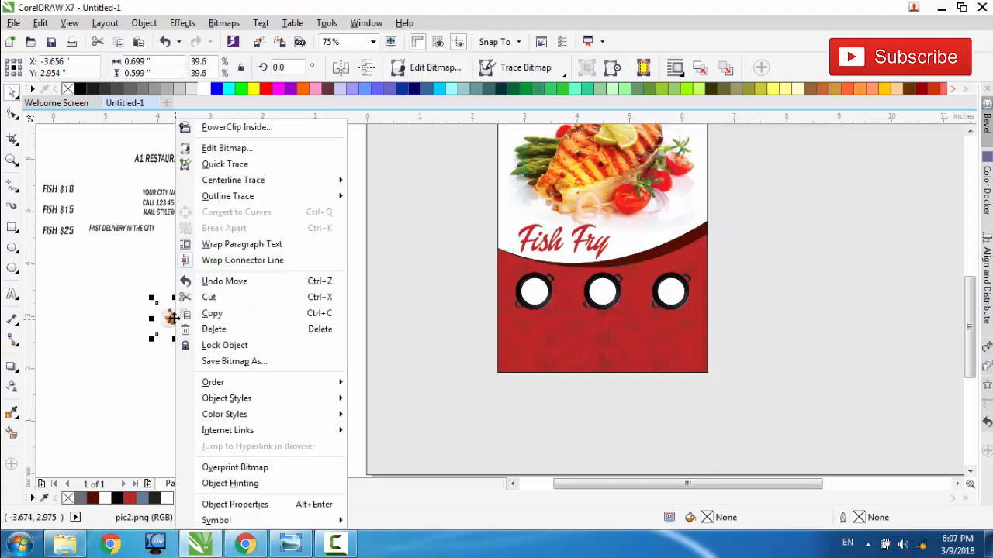
click(233, 127)
click(533, 291)
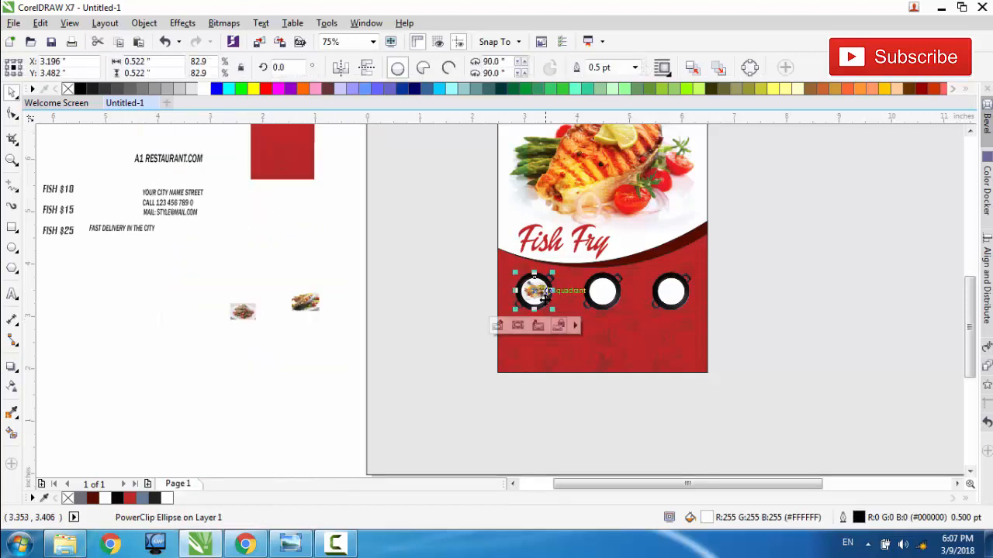
Step: Enlarge the clipped photo in the first pan to about 0.96 by 0.82 in so it fills the circle, and finish editing
scroll(546, 297, up, 2)
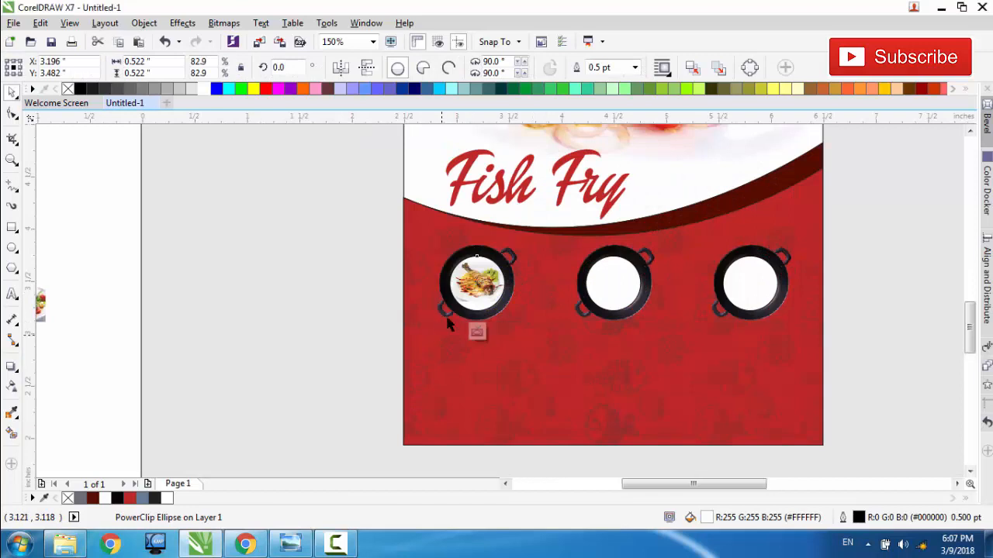
click(440, 331)
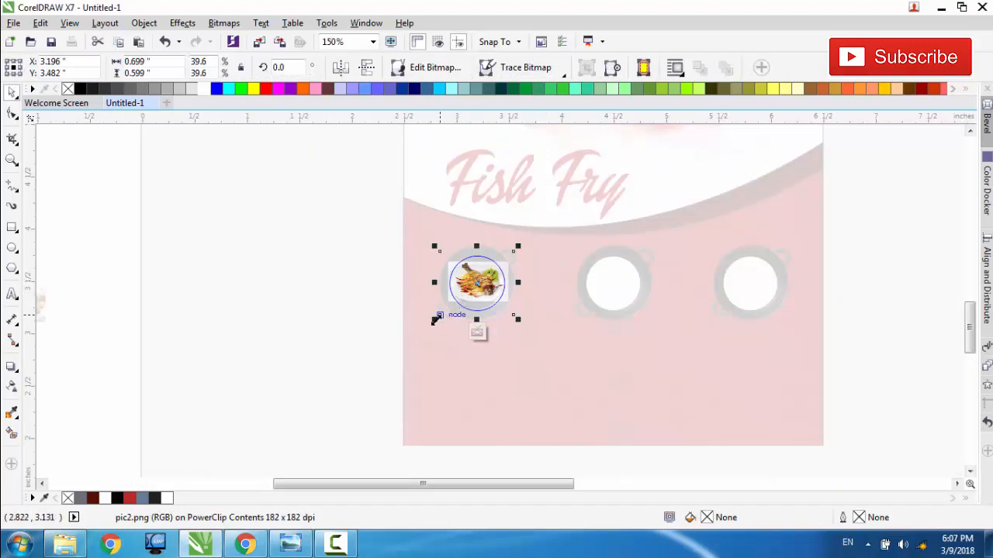
drag(435, 321, 420, 336)
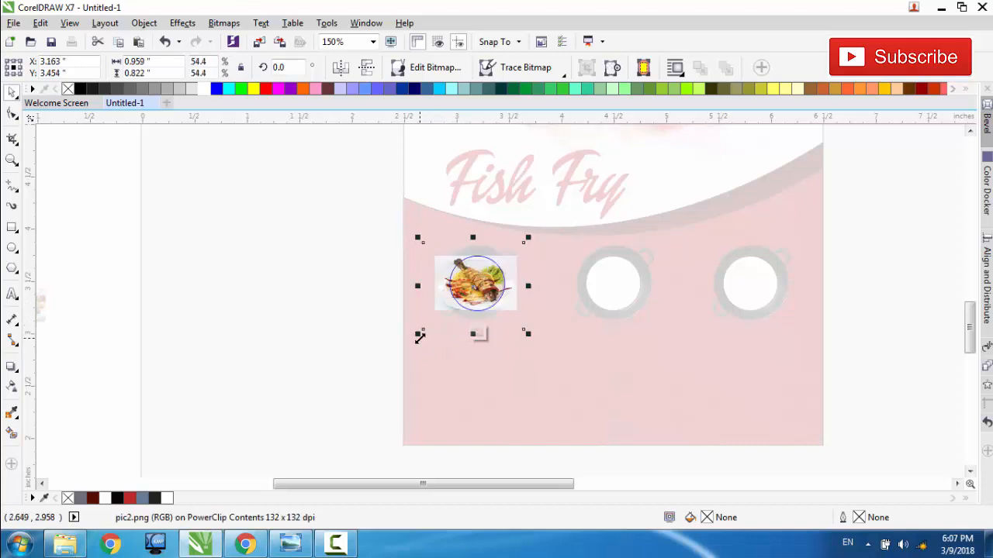
click(477, 335)
Step: PowerClip the pic-3.png dish photo inside the white circle of the middle pan
scroll(476, 332, down, 2)
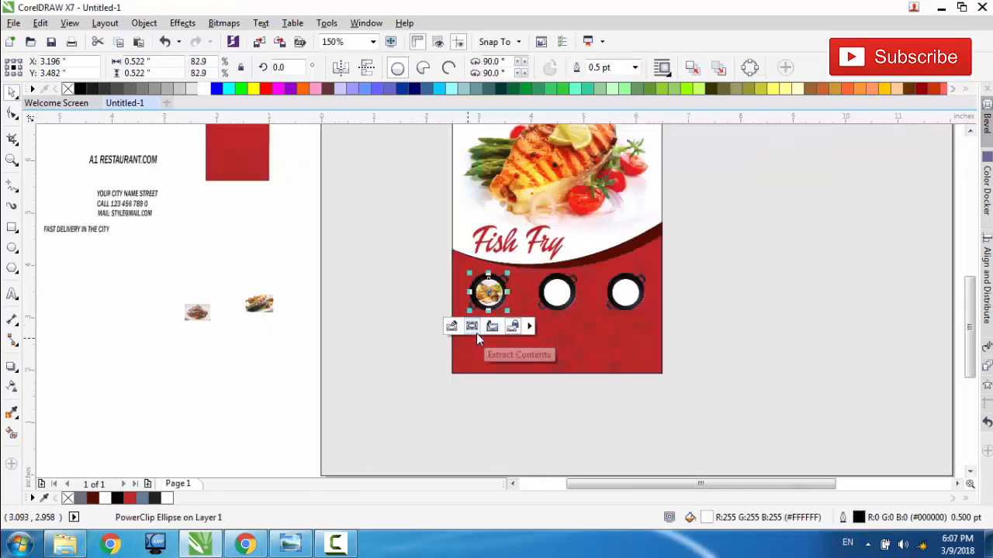
click(199, 311)
right_click(199, 311)
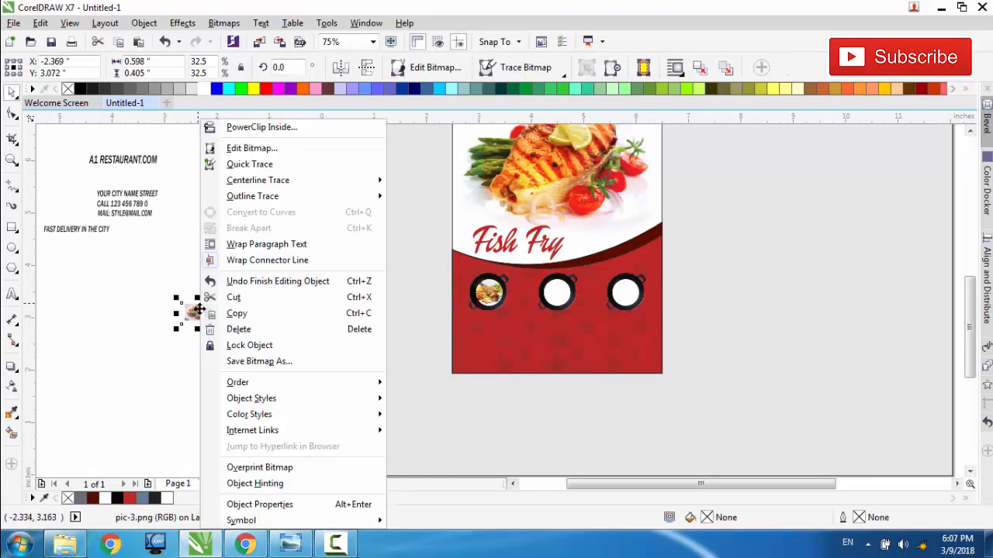
click(248, 126)
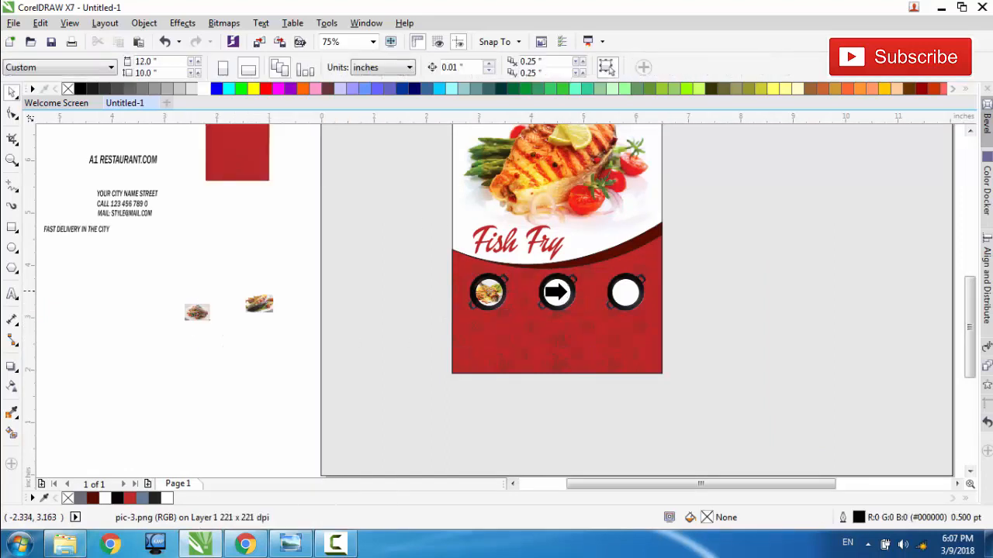
click(555, 294)
Step: Enlarge the clipped photo in the middle pan to about 1.03 by 0.70 in so it fills the circle, and finish editing
scroll(555, 294, up, 2)
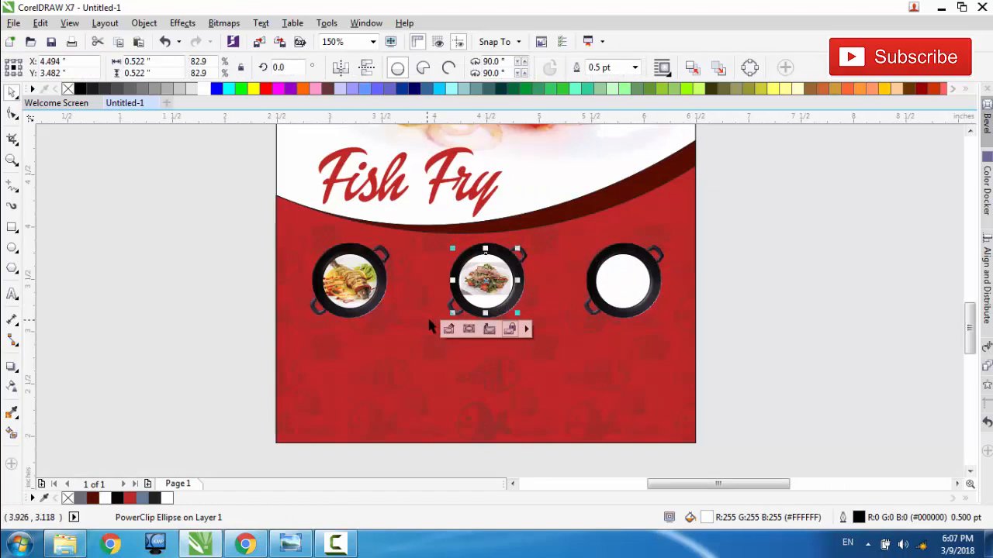
click(448, 329)
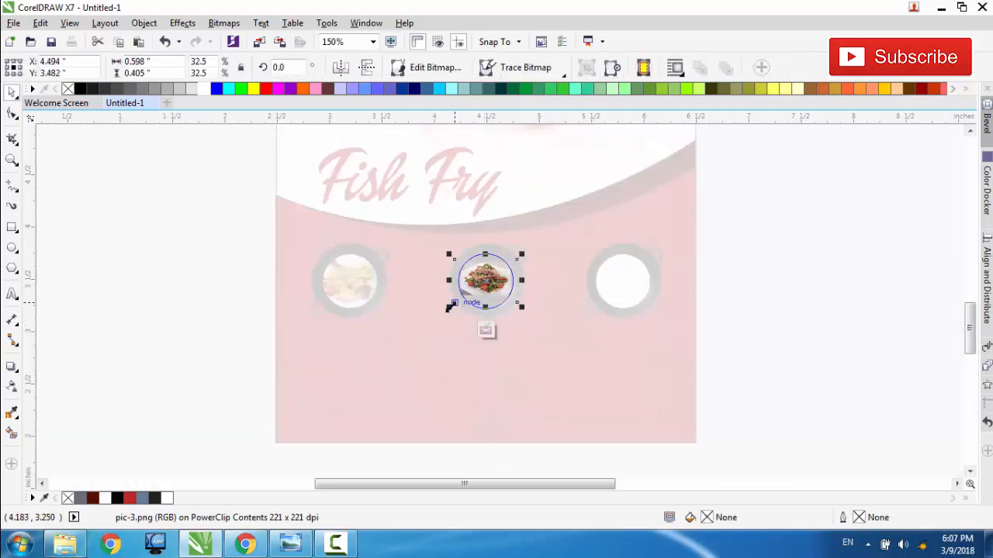
drag(449, 307, 427, 332)
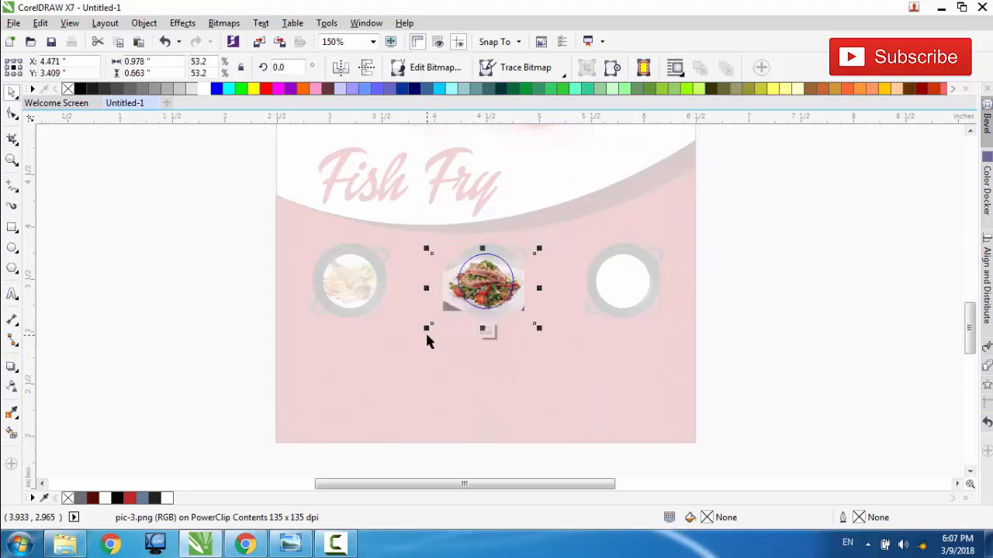
key(Up)
key(Up)
key(Up)
key(Up)
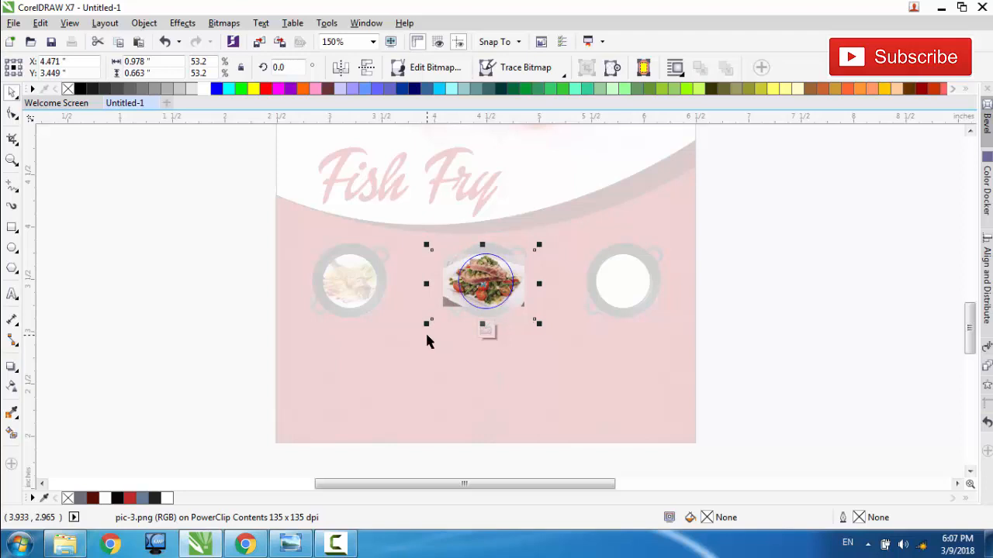
key(Down)
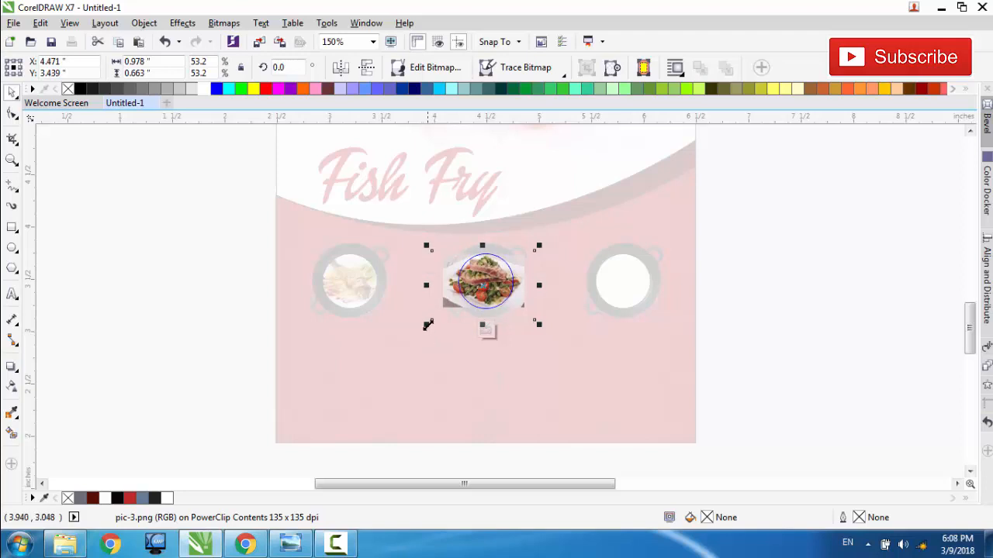
drag(426, 323, 422, 327)
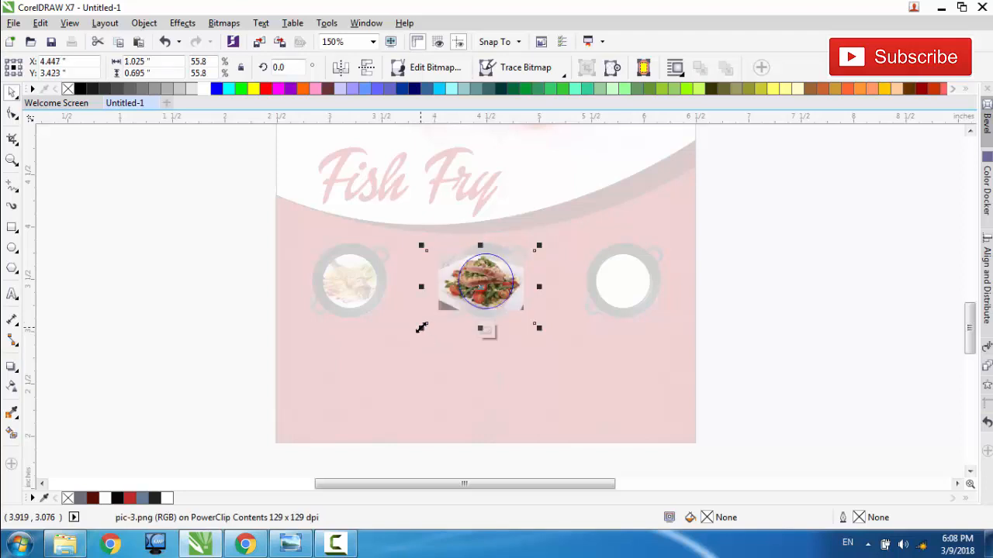
click(486, 331)
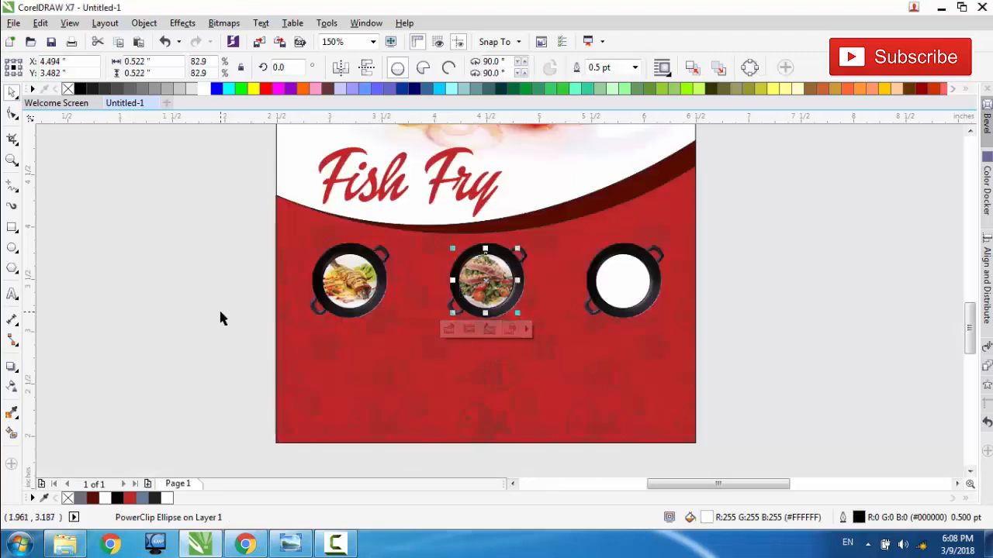
Step: PowerClip the Untitled-4.png dish photo inside the white circle of the third pan
scroll(219, 308, down, 1)
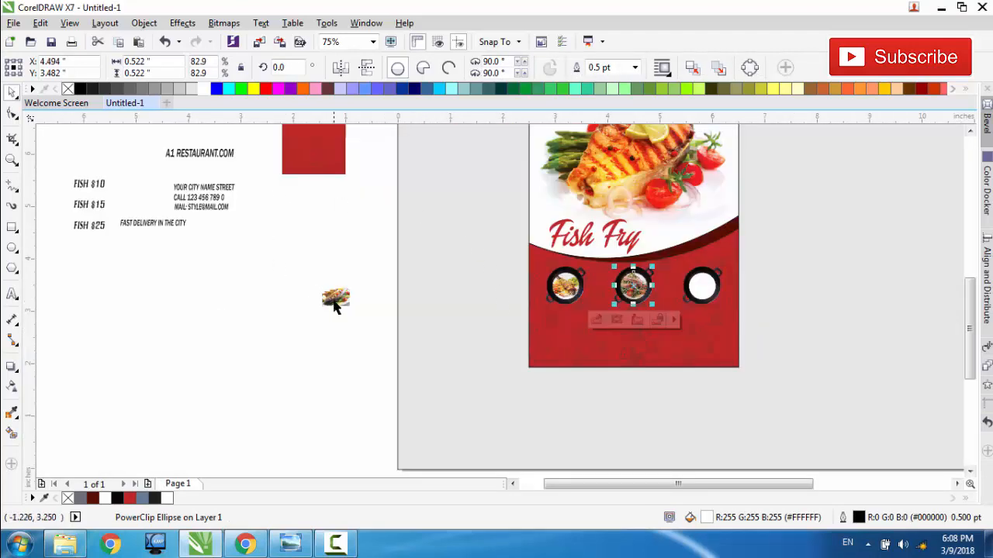
click(335, 302)
right_click(335, 303)
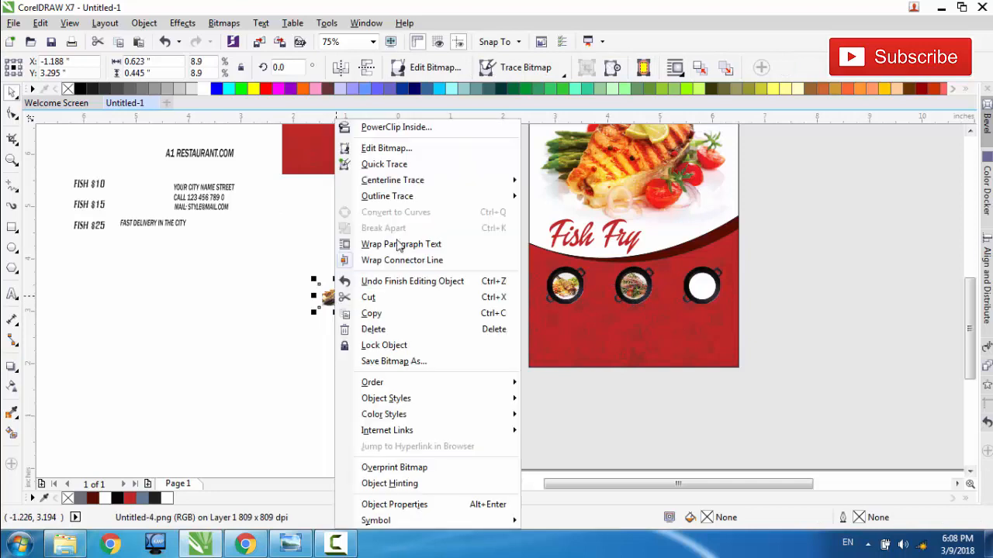
click(420, 128)
click(703, 289)
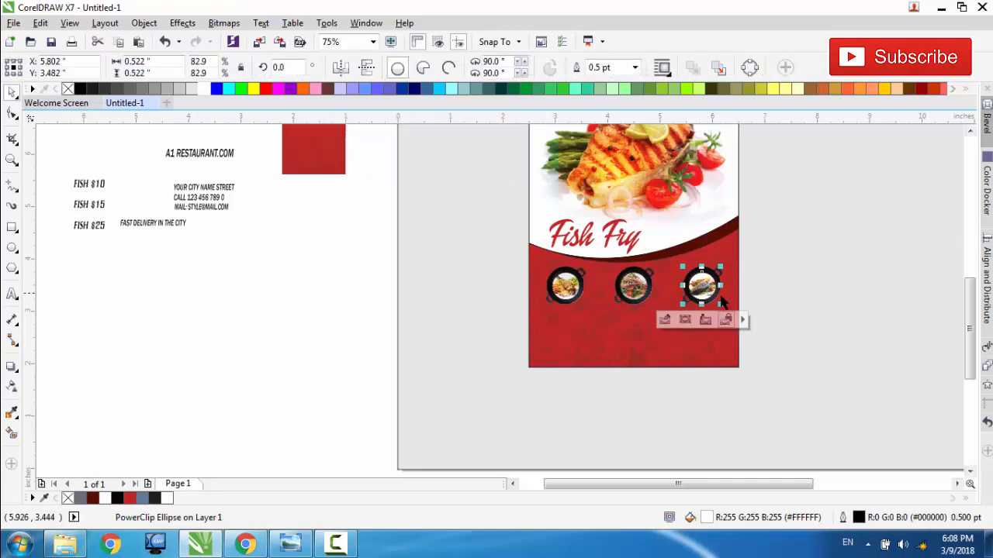
Step: Enlarge the clipped photo in the third pan to about 1.00 by 0.71 in so it fills the circle, and finish editing
scroll(721, 296, up, 1)
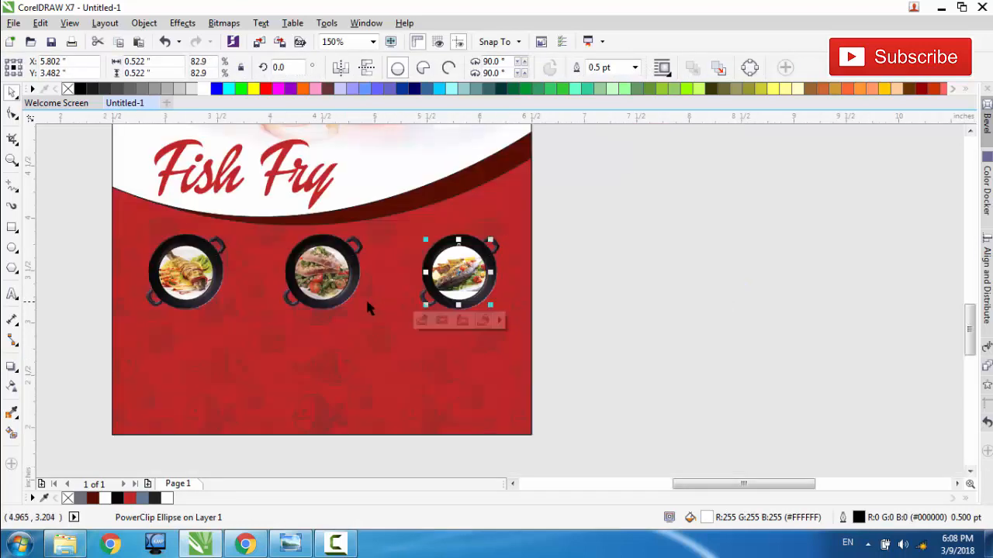
click(421, 320)
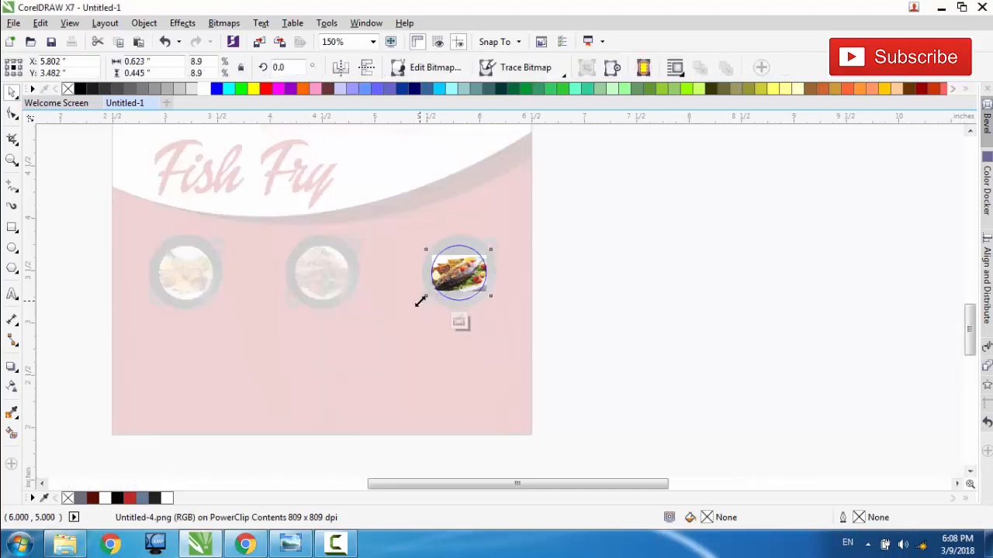
mouse_move(420, 300)
mouse_down()
mouse_move(397, 339)
mouse_move(423, 294)
mouse_move(392, 316)
mouse_move(426, 303)
mouse_up()
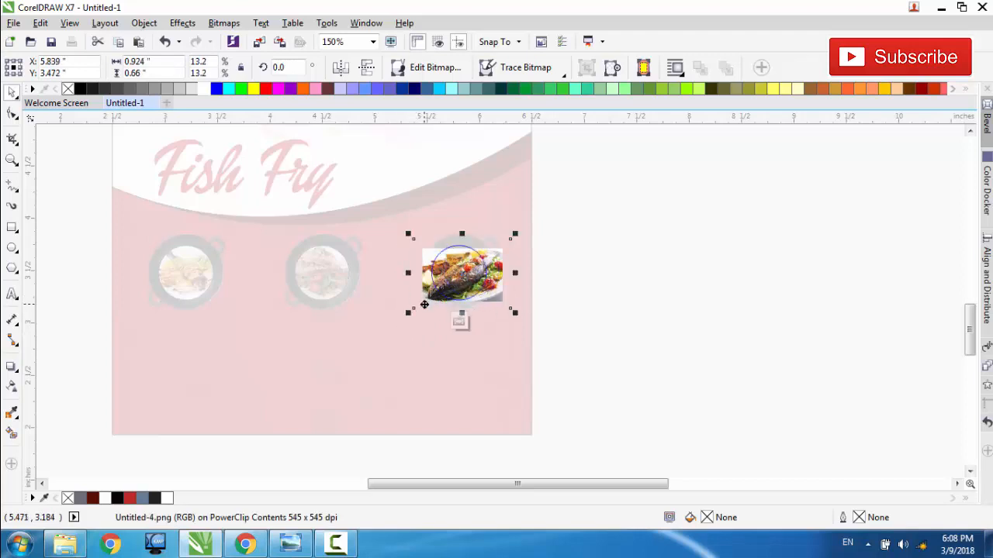
key(Up)
key(Up)
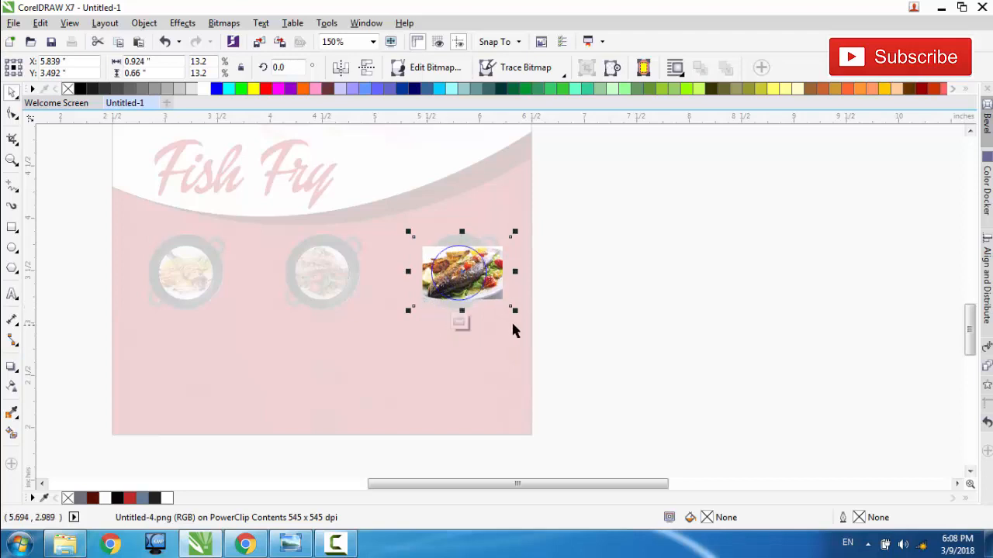
drag(515, 313, 518, 322)
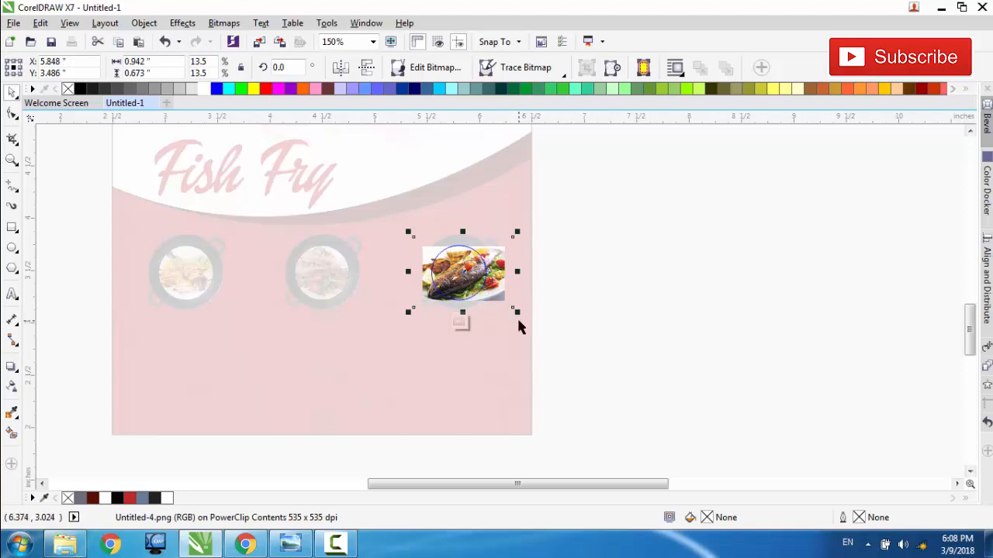
key(Up)
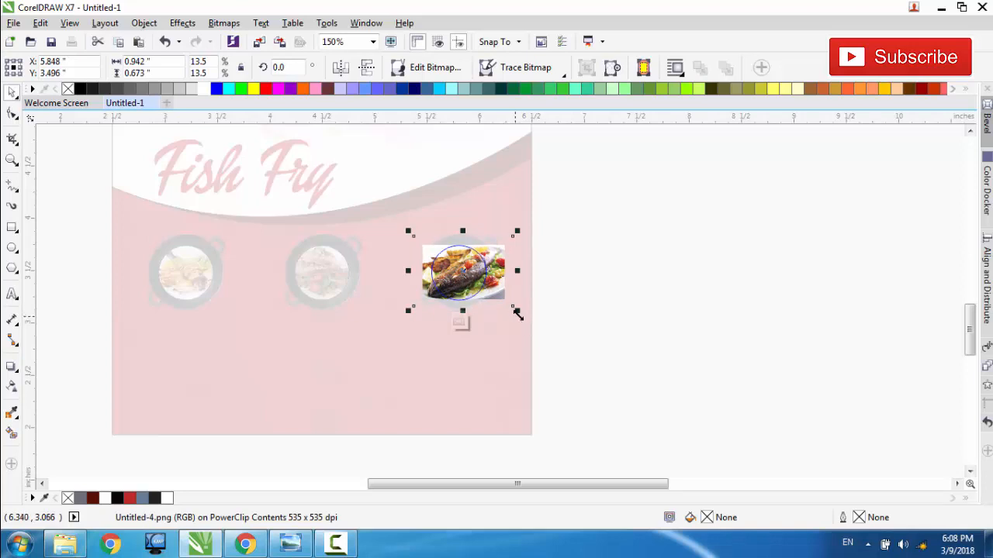
drag(518, 313, 524, 318)
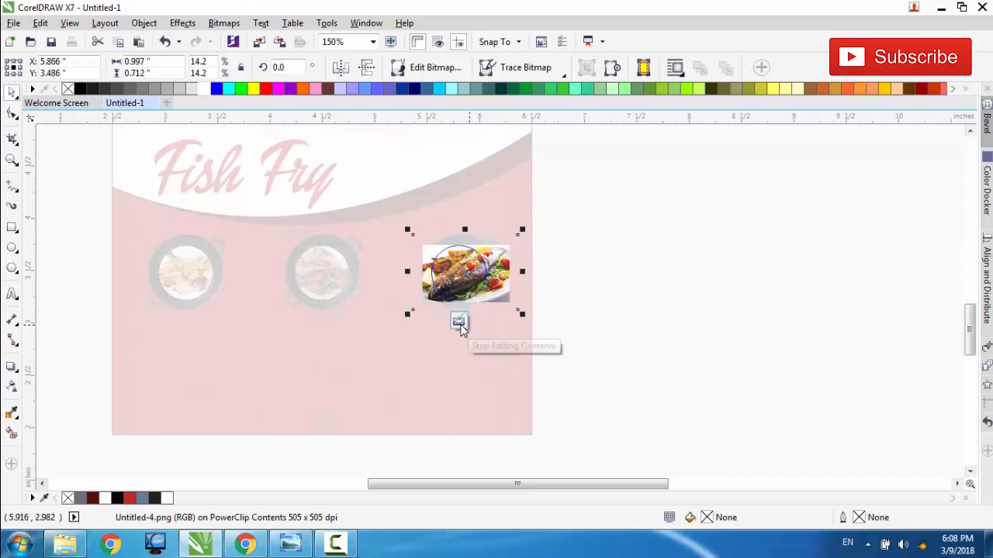
click(458, 324)
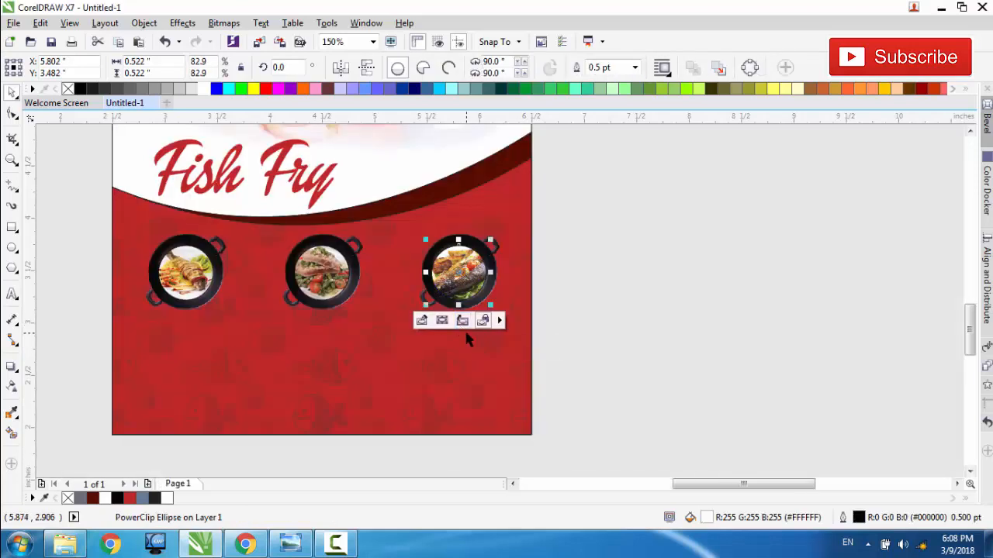
Step: Spread the three filled pans slightly wider apart and shift the row to be centred on the flyer at about X 4.52 in
key(F3)
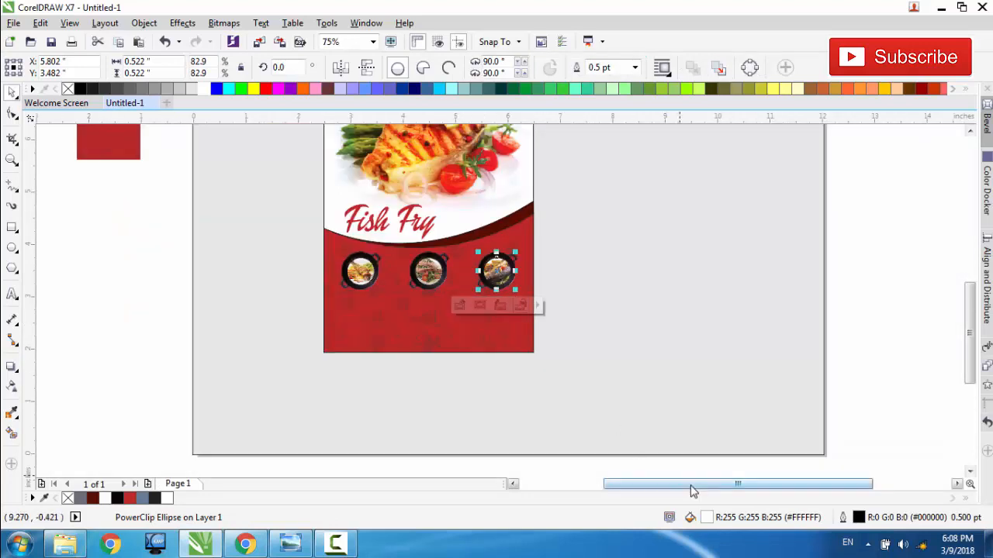
drag(691, 492, 656, 491)
click(312, 231)
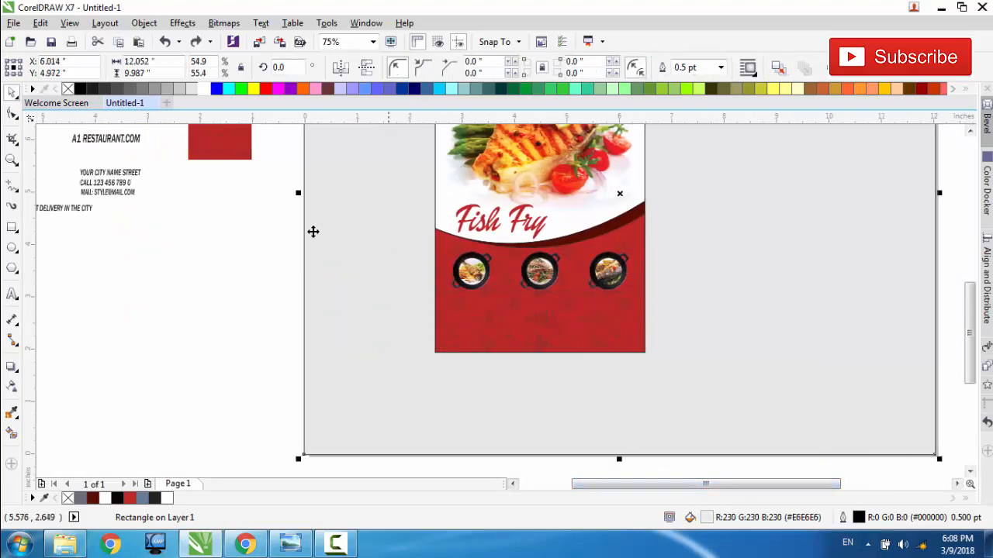
drag(283, 250, 646, 325)
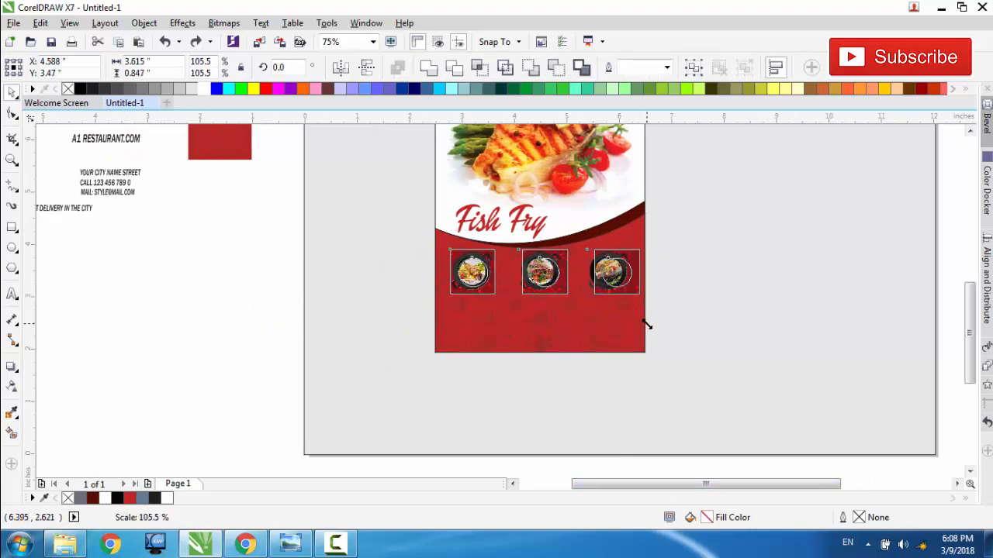
key(Escape)
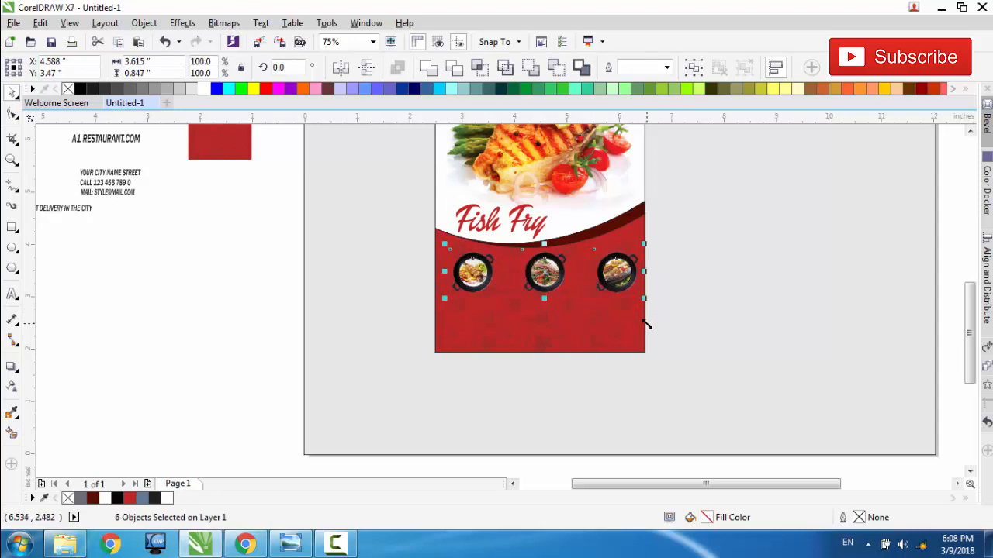
key(Left)
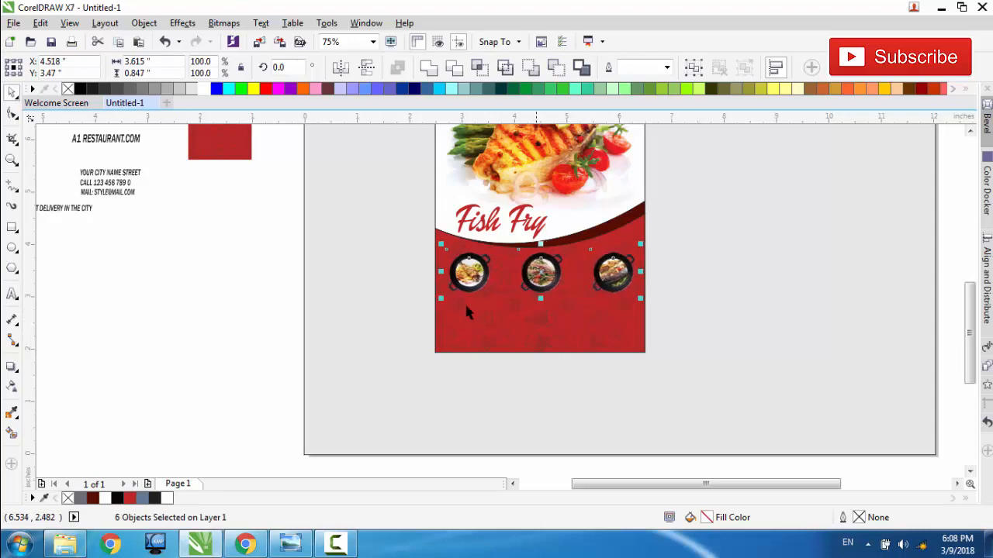
click(197, 284)
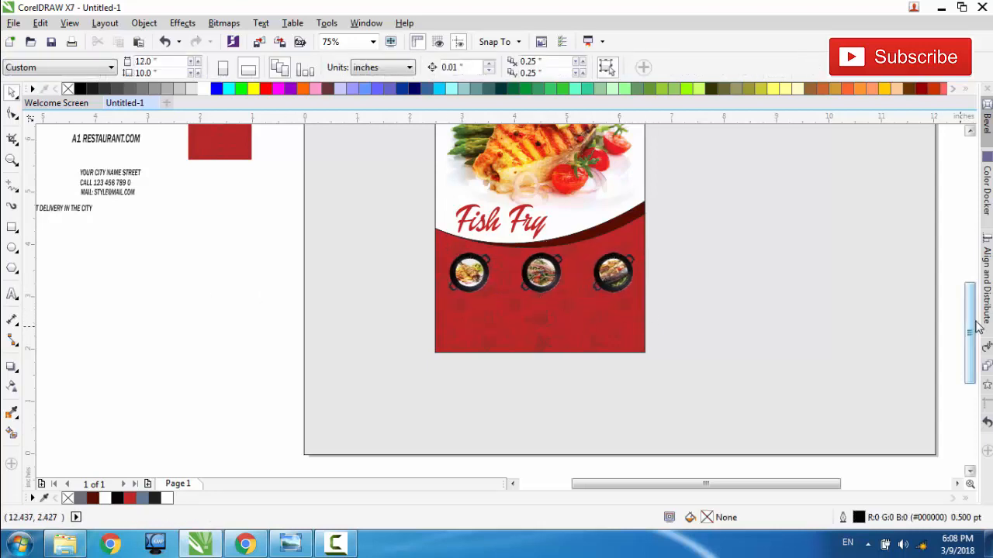
Step: Move the FISH $10, FISH $15 and FISH $25 texts into the empty area below the other text notes, beside the flyer
drag(971, 320, 970, 321)
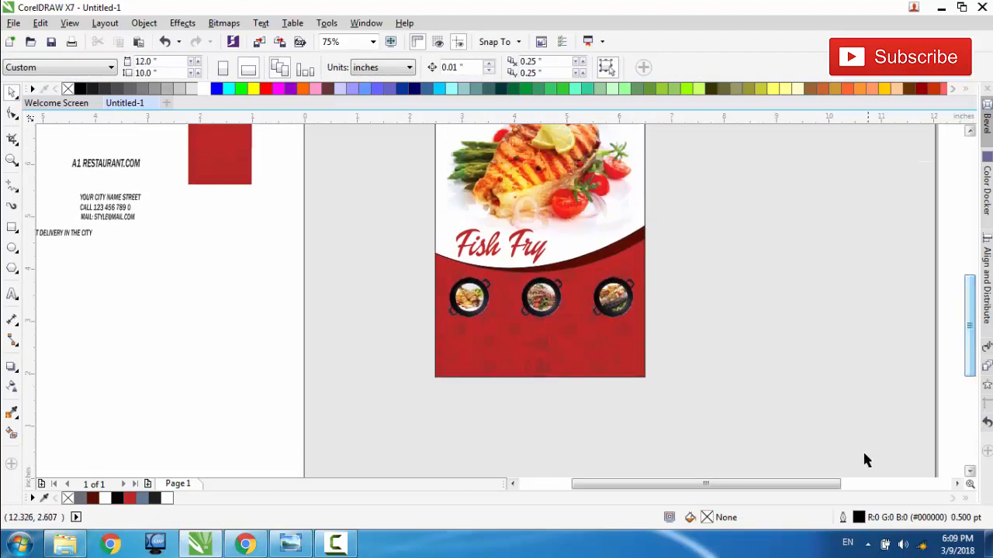
drag(798, 487, 786, 487)
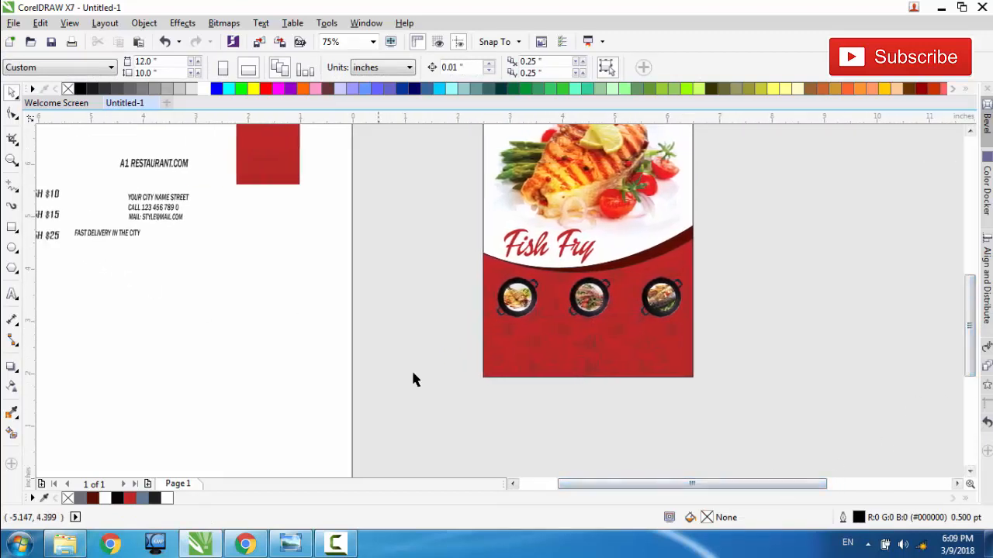
drag(563, 482, 555, 485)
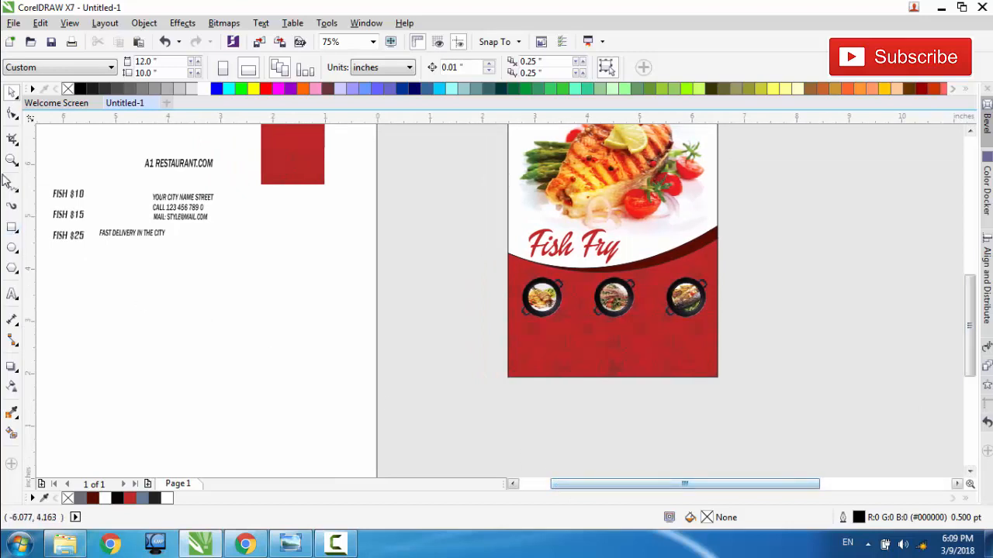
drag(45, 183, 279, 317)
click(302, 298)
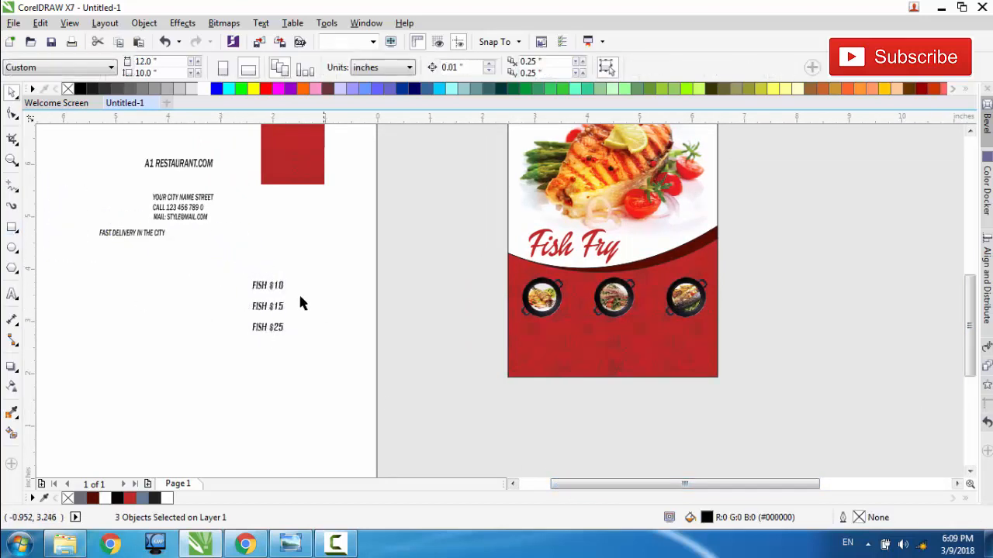
Step: Place a copy of the FISH $10 text centred just below the first pan, at about X 3.15, Y 2.90 in
click(272, 285)
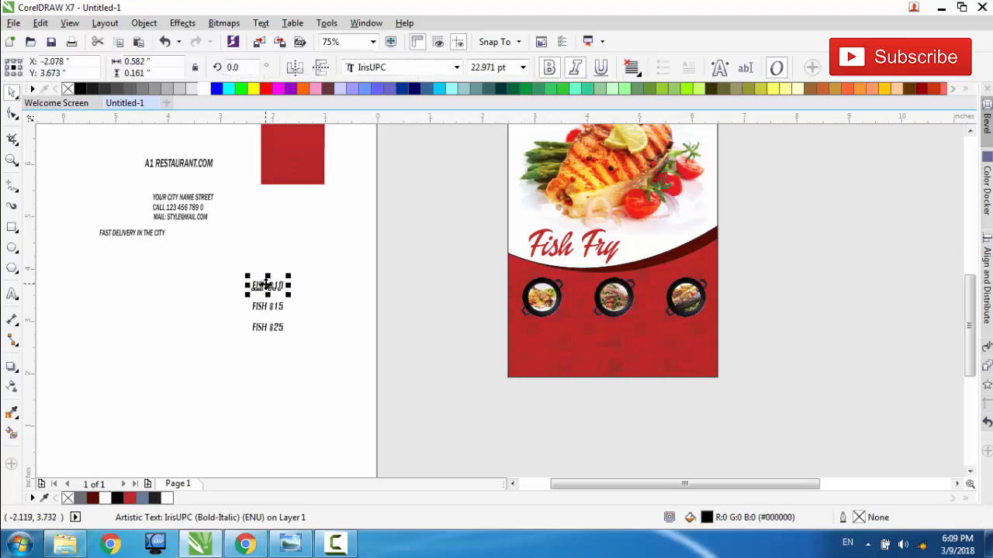
drag(272, 286, 539, 330)
key(Right)
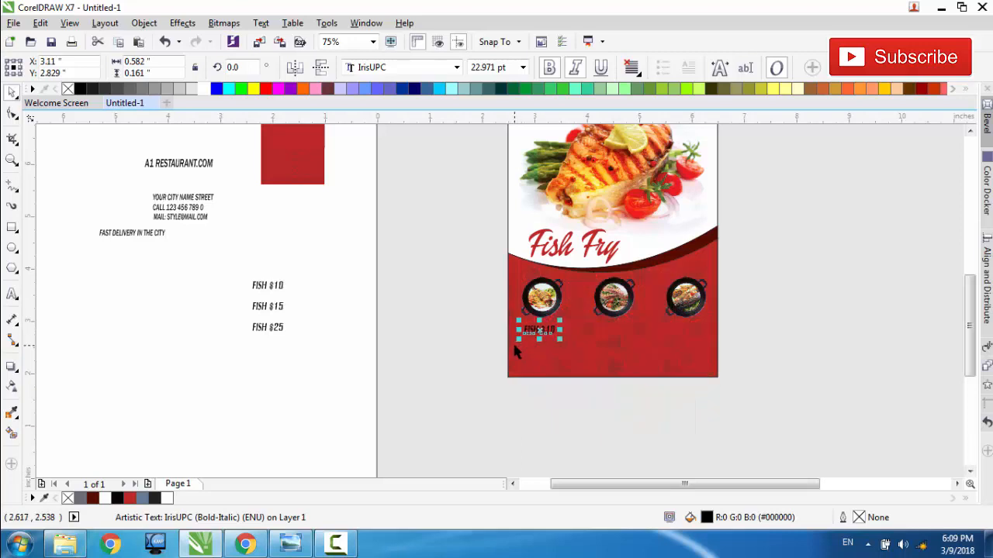
key(Up)
key(Up)
key(Up)
key(Up)
key(Up)
key(Up)
key(Right)
key(Right)
key(Right)
key(Right)
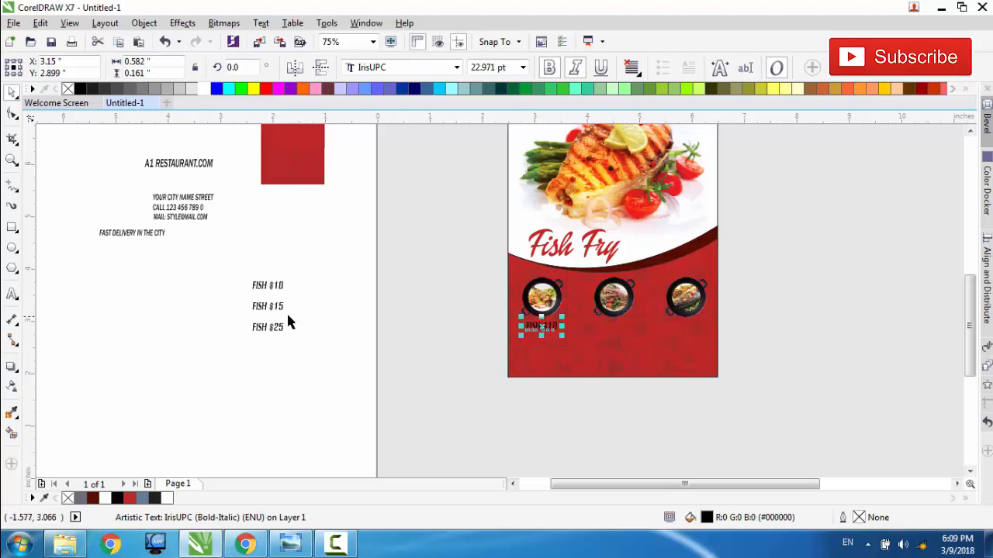
Step: Place copies of the FISH $15 and FISH $25 texts below the middle and third pans, in line with FISH $10
drag(228, 269, 614, 327)
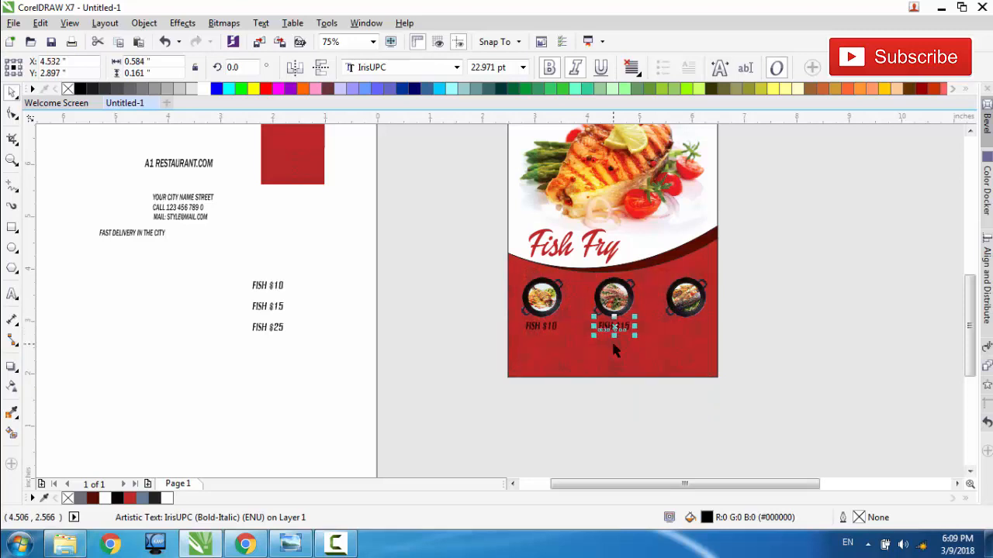
click(268, 326)
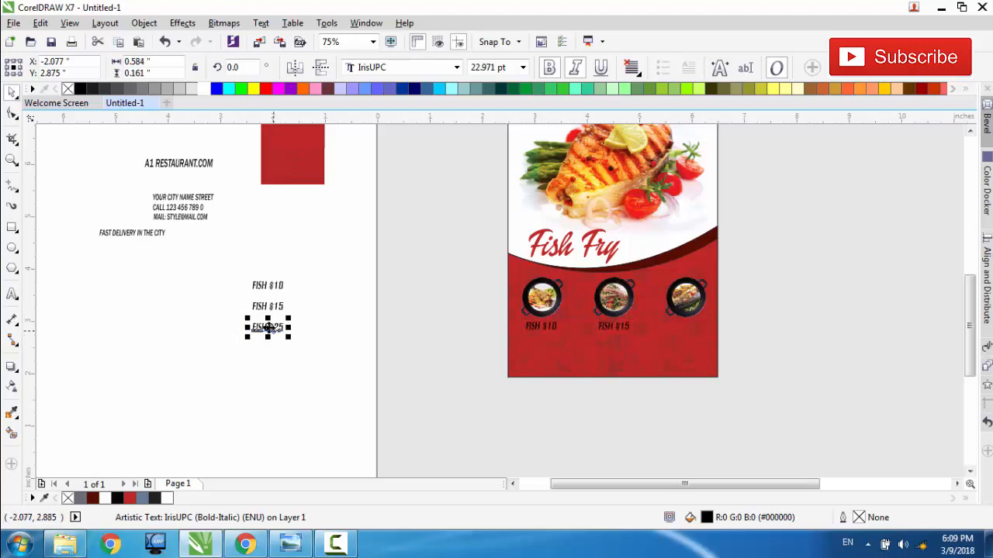
drag(268, 326, 687, 328)
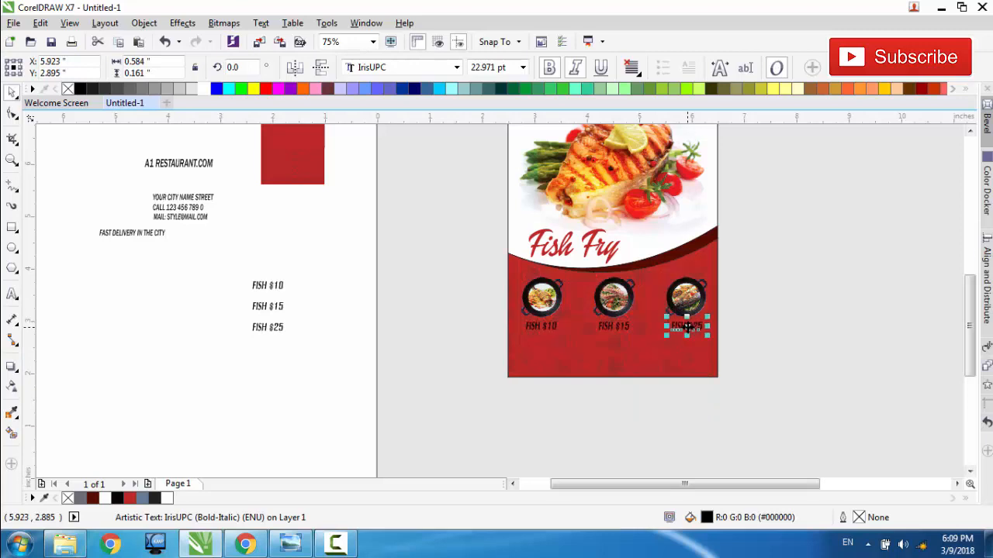
click(549, 331)
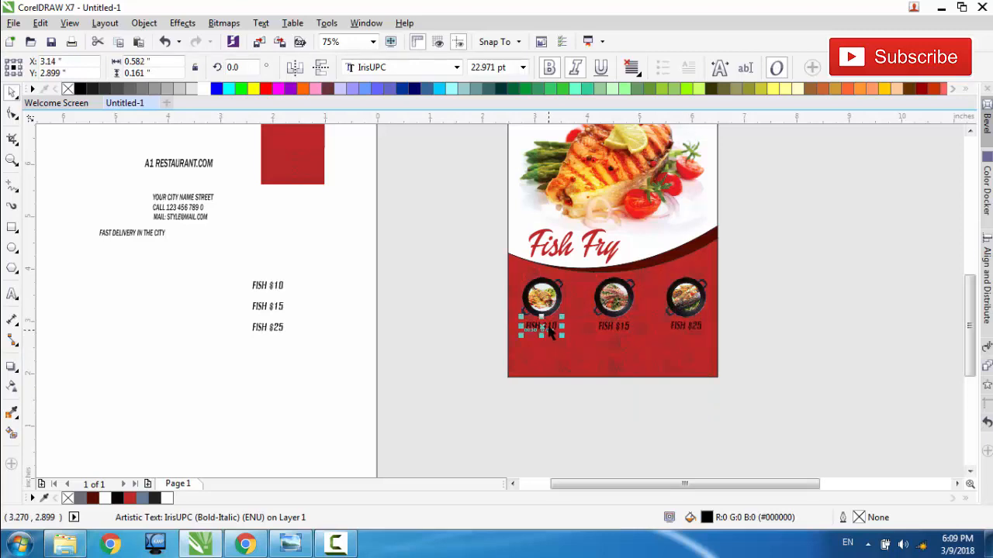
Step: Fill the FISH $10, FISH $15 and FISH $25 texts below the pans with white
click(612, 326)
click(167, 500)
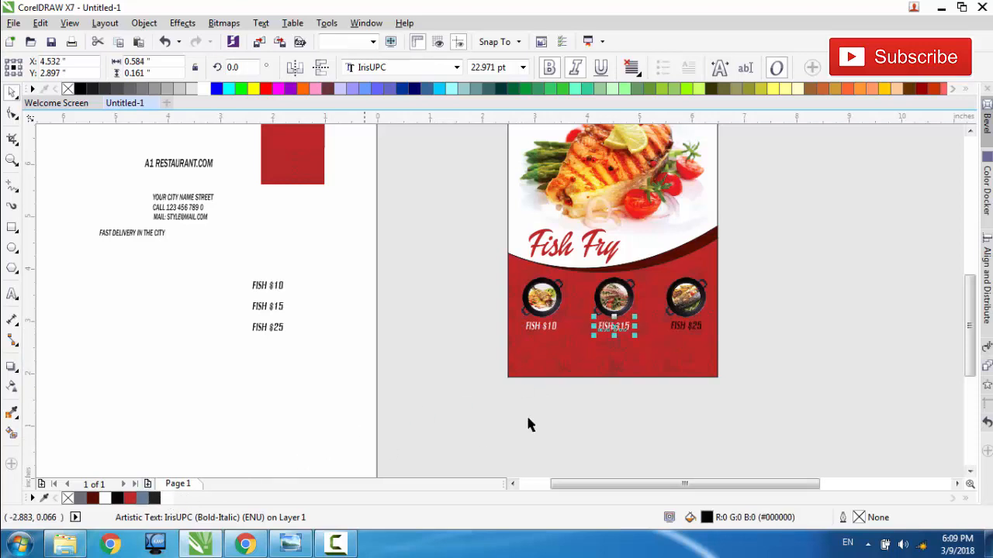
click(675, 321)
click(668, 333)
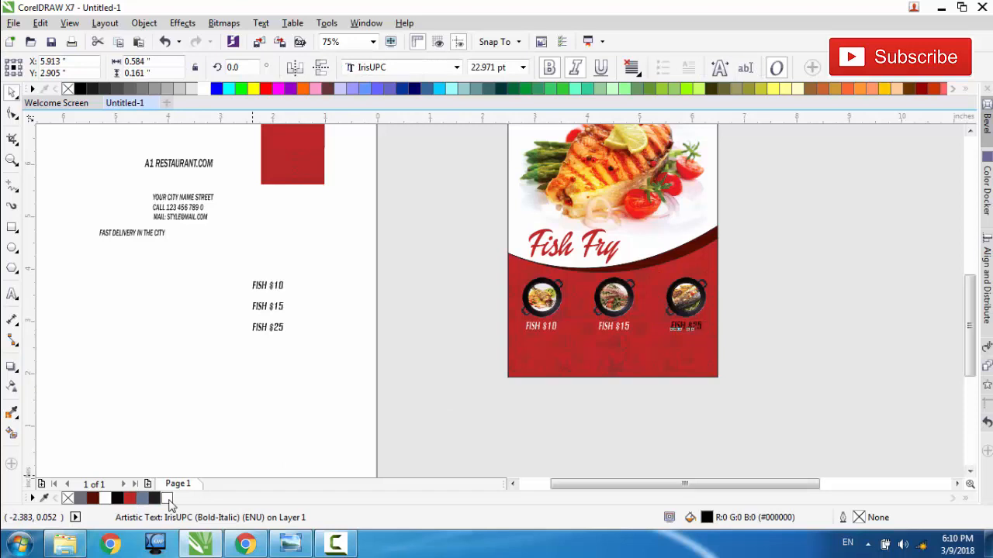
click(167, 499)
click(277, 426)
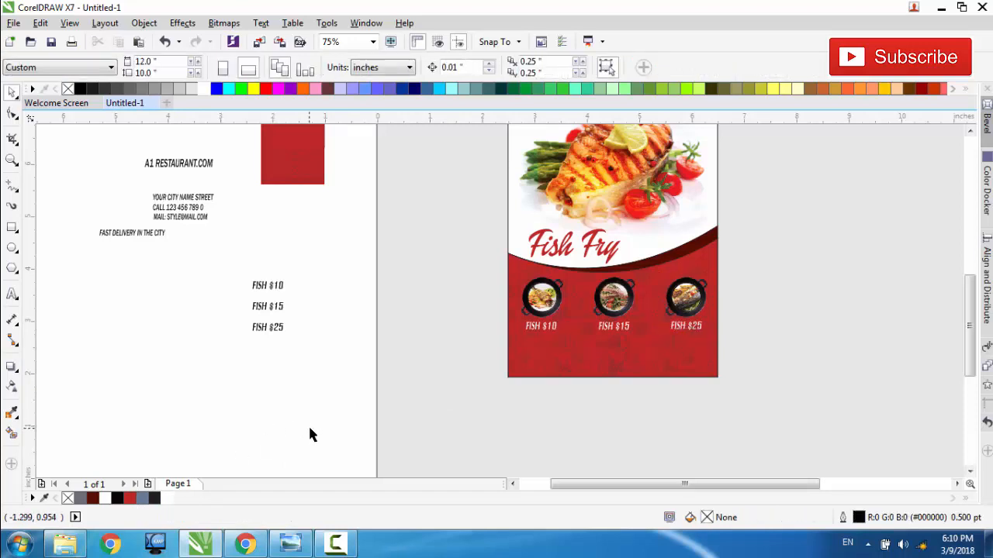
scroll(590, 356, up, 2)
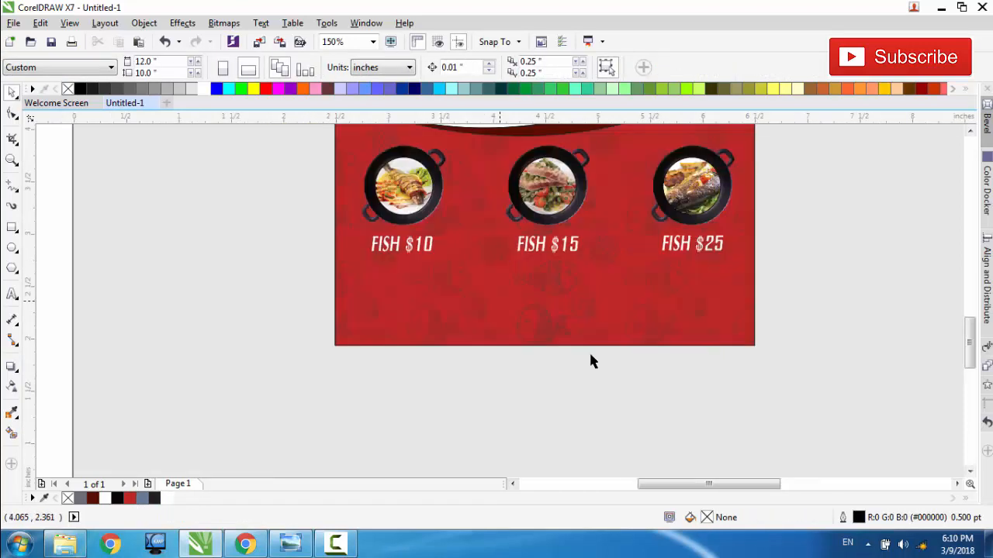
scroll(501, 304, down, 2)
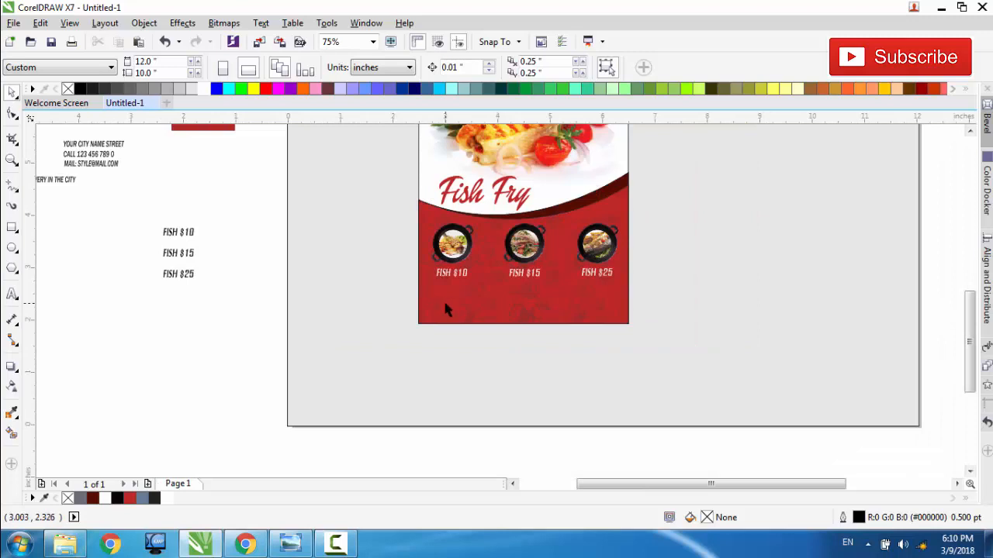
drag(638, 484, 625, 492)
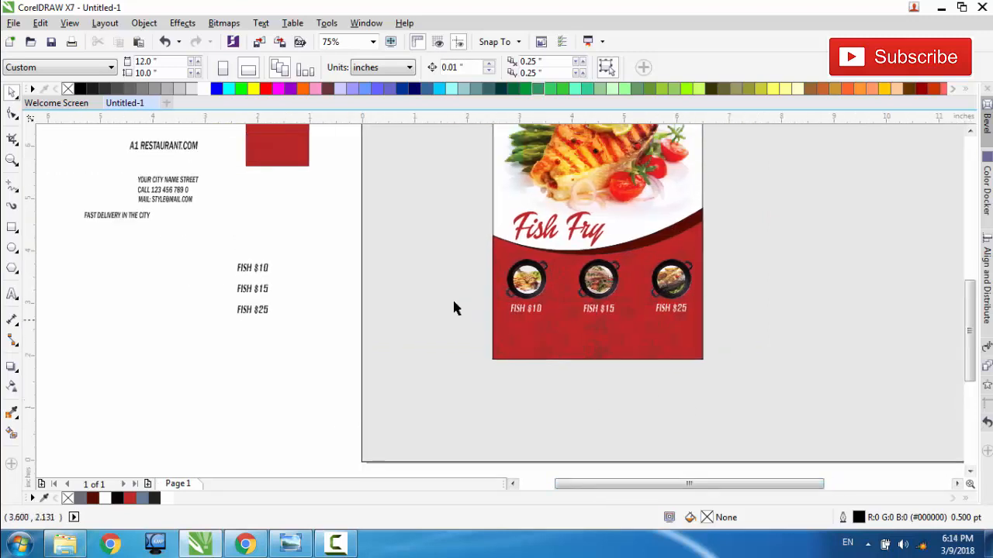
drag(334, 232, 736, 335)
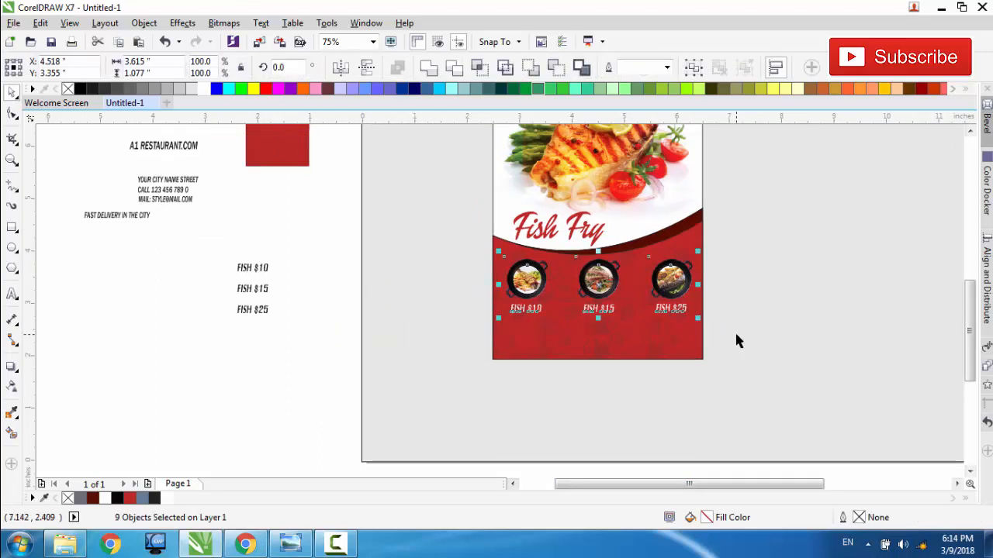
scroll(679, 332, up, 1)
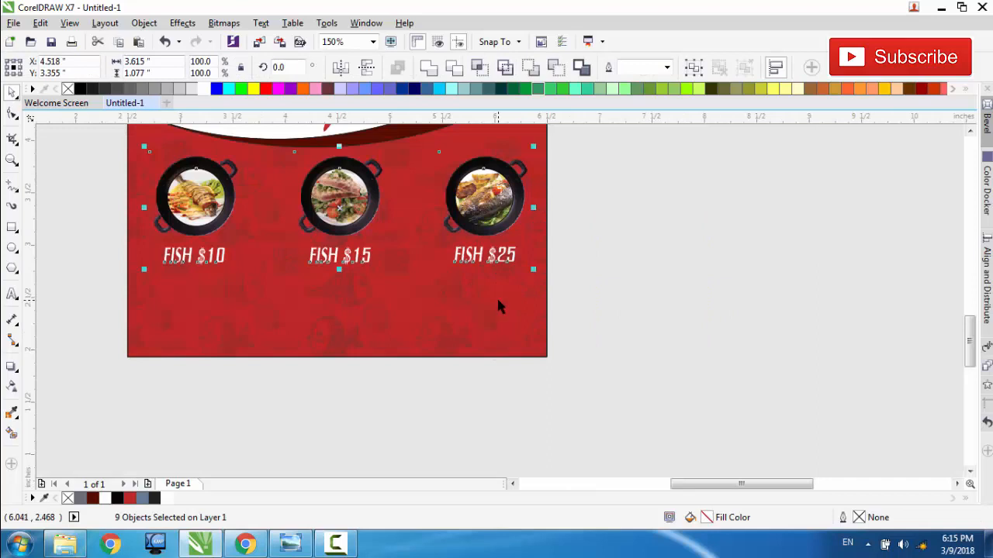
scroll(499, 306, down, 1)
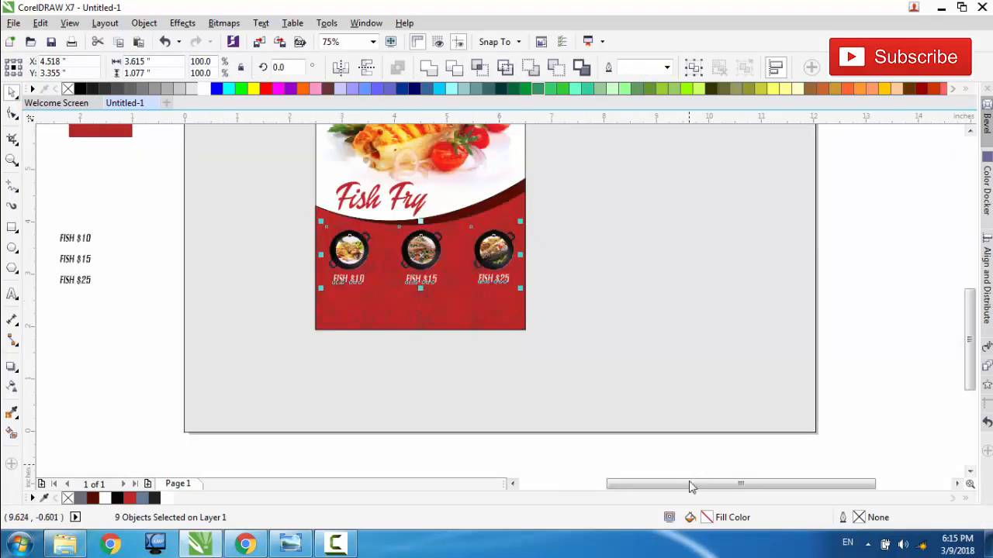
drag(690, 487, 663, 487)
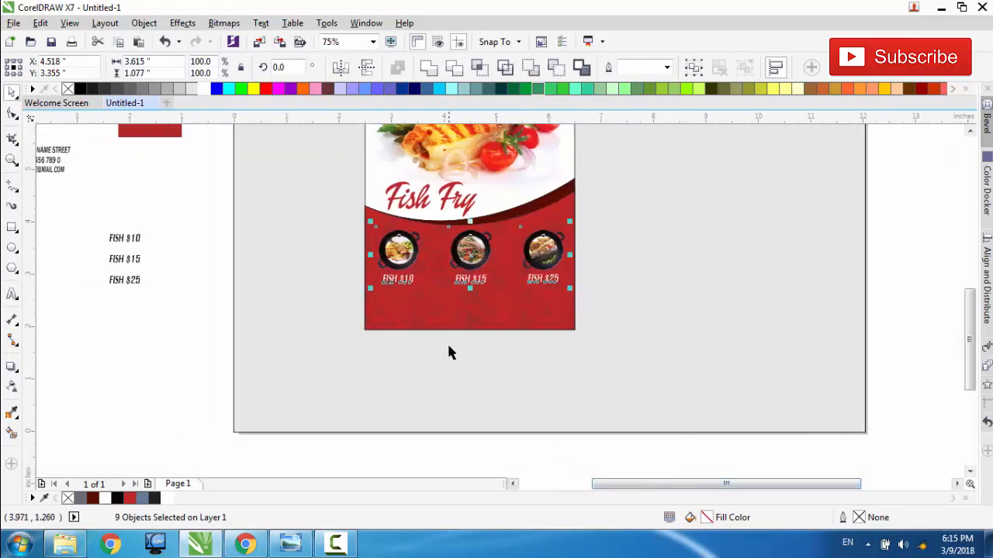
Step: Move the small LIGHT-EFFECT.png glow from the spare items to just beside the first pan, at about X 2.19, Y 3.58 in
scroll(450, 341, down, 1)
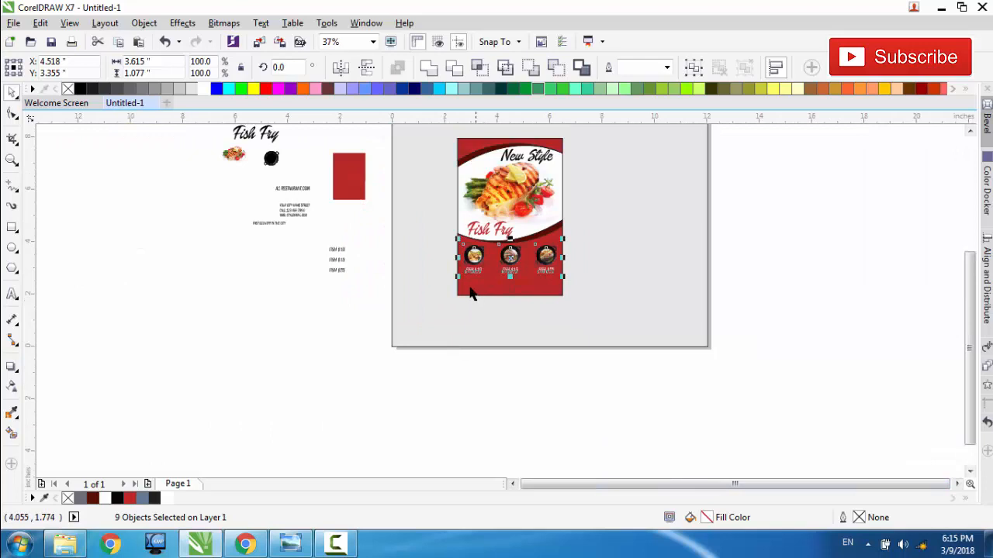
click(970, 131)
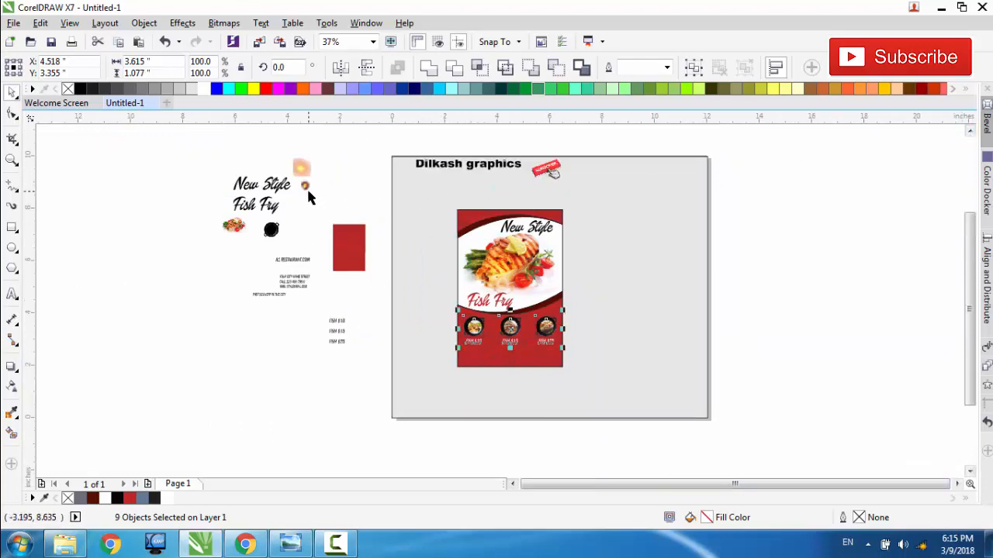
drag(306, 188, 380, 353)
scroll(520, 353, up, 2)
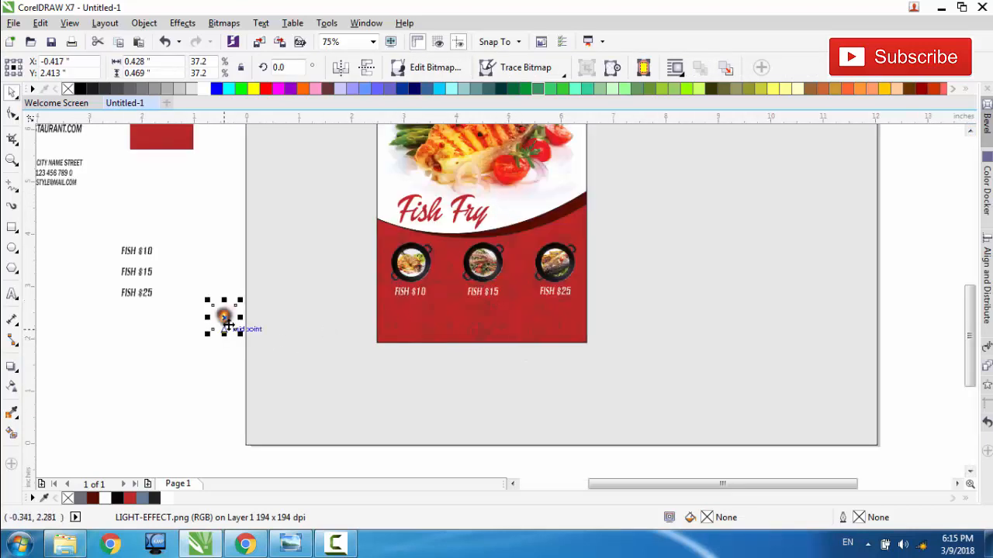
drag(226, 318, 354, 289)
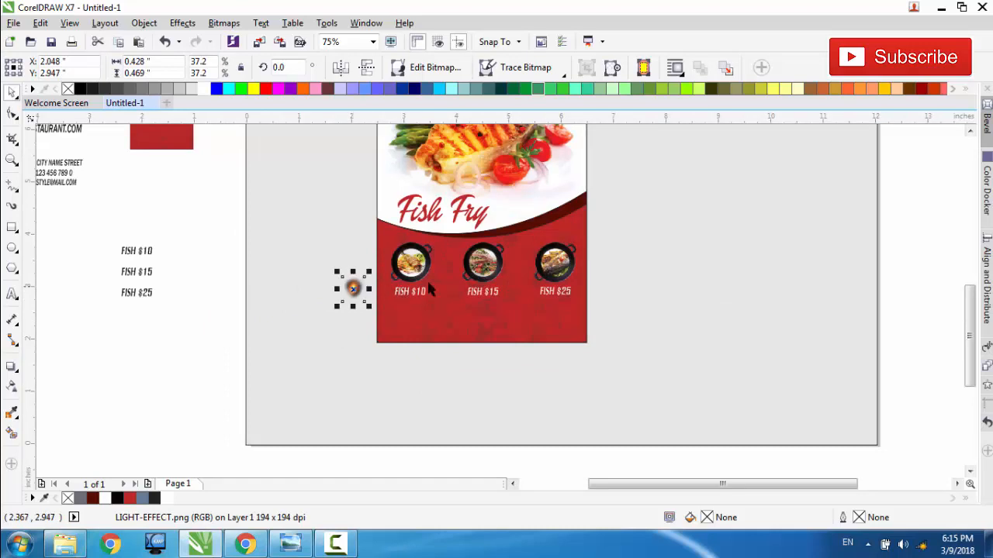
scroll(515, 264, up, 2)
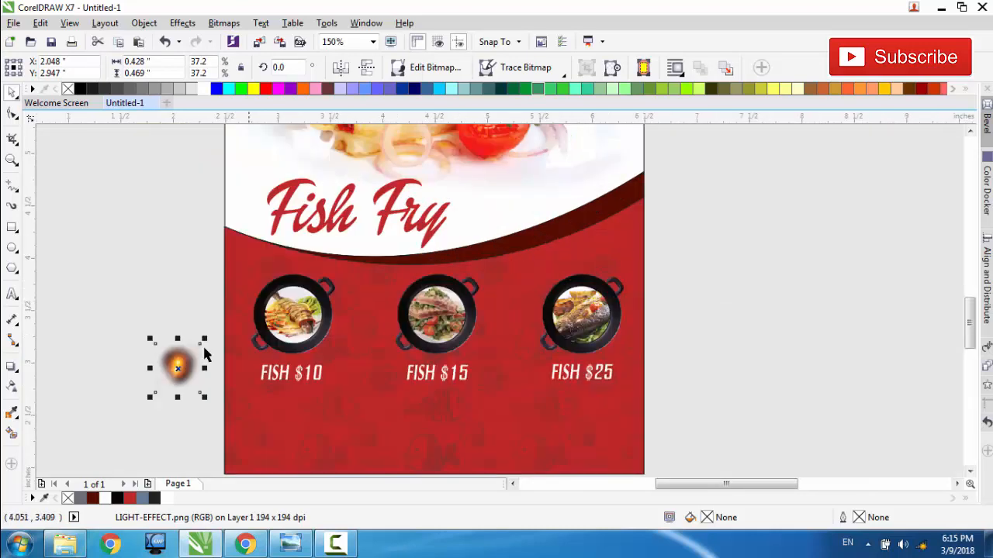
drag(178, 370, 193, 302)
Step: PowerClip the light effect image inside the dish circle of the first pan
right_click(191, 302)
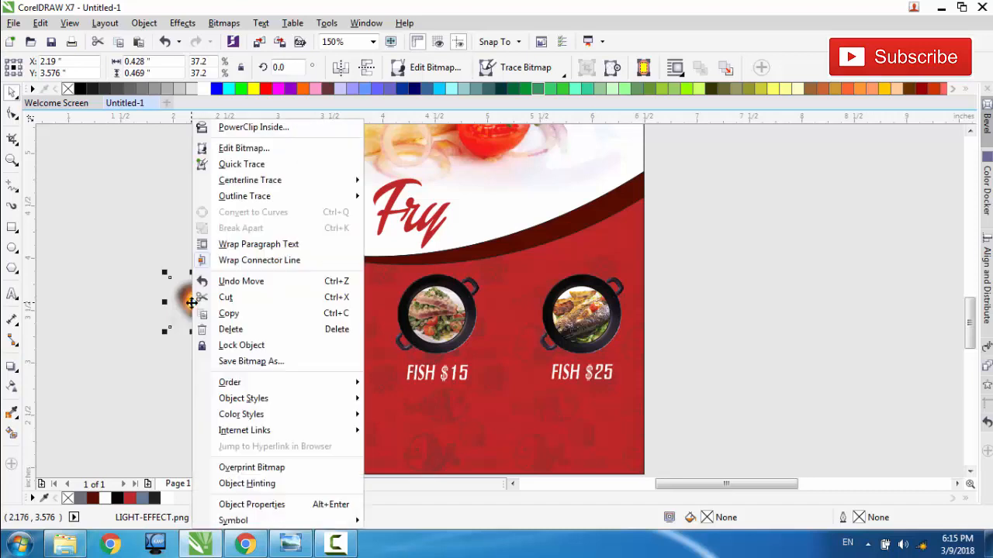
click(232, 127)
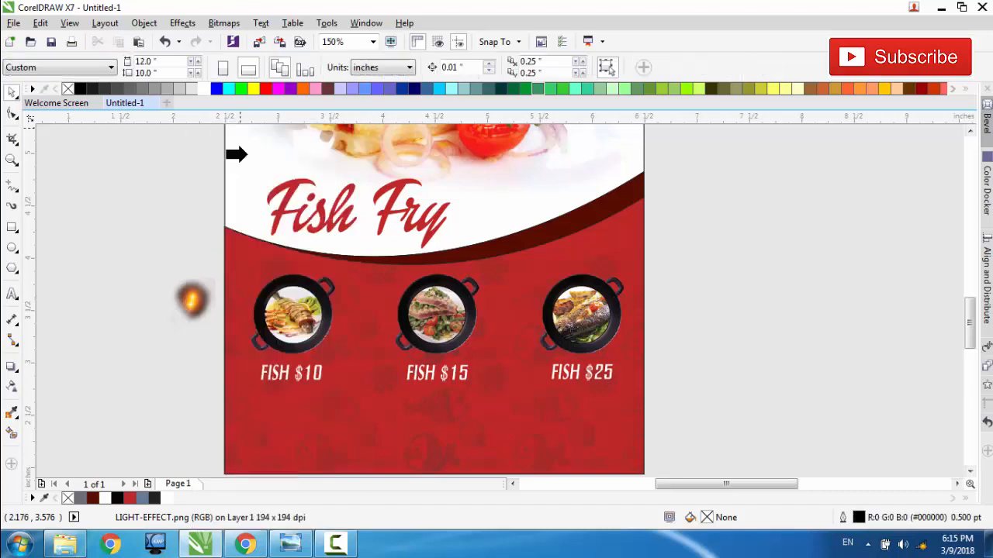
click(280, 310)
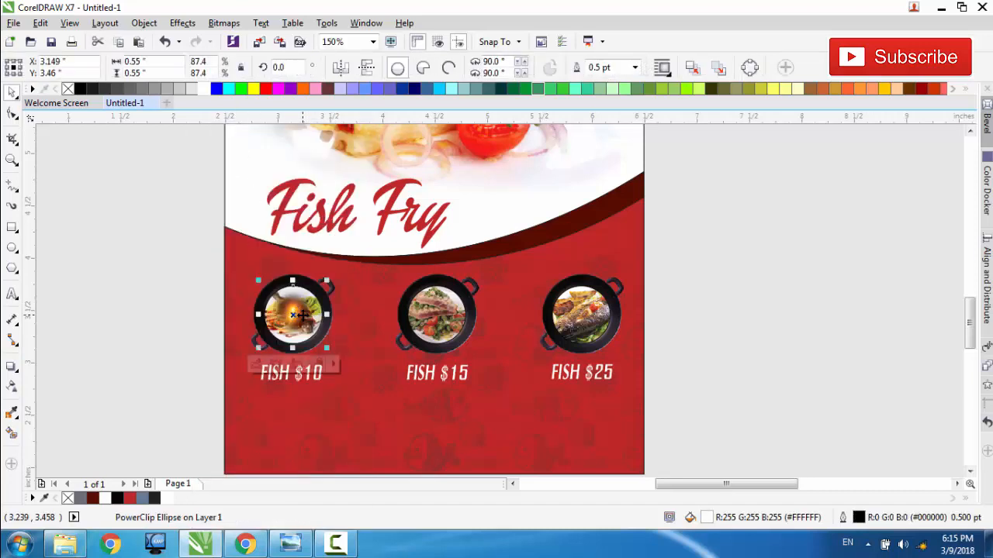
Step: Edit the first pan's PowerClip contents and move the glow over the dish's upper-left part, at about X 3.00, Y 3.52 in
scroll(303, 316, up, 1)
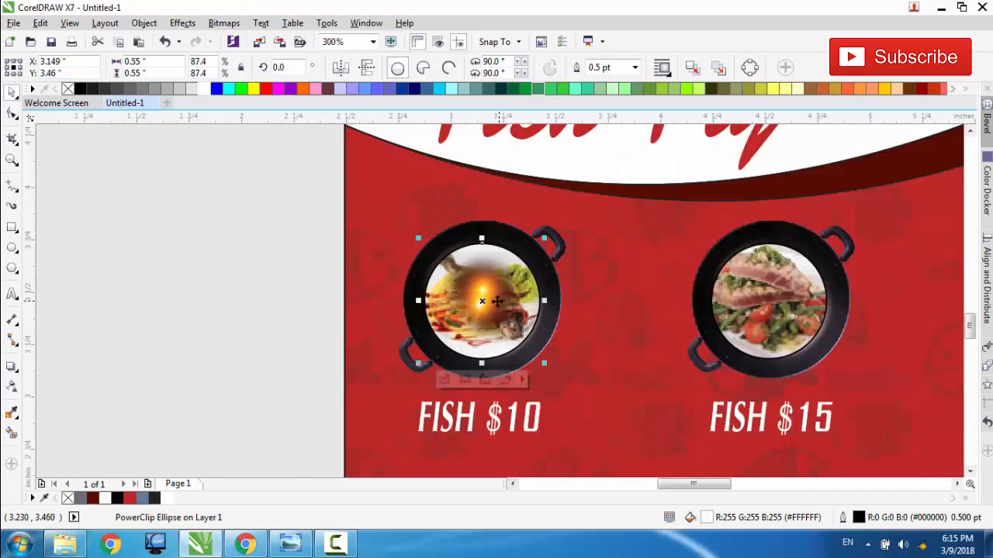
click(445, 381)
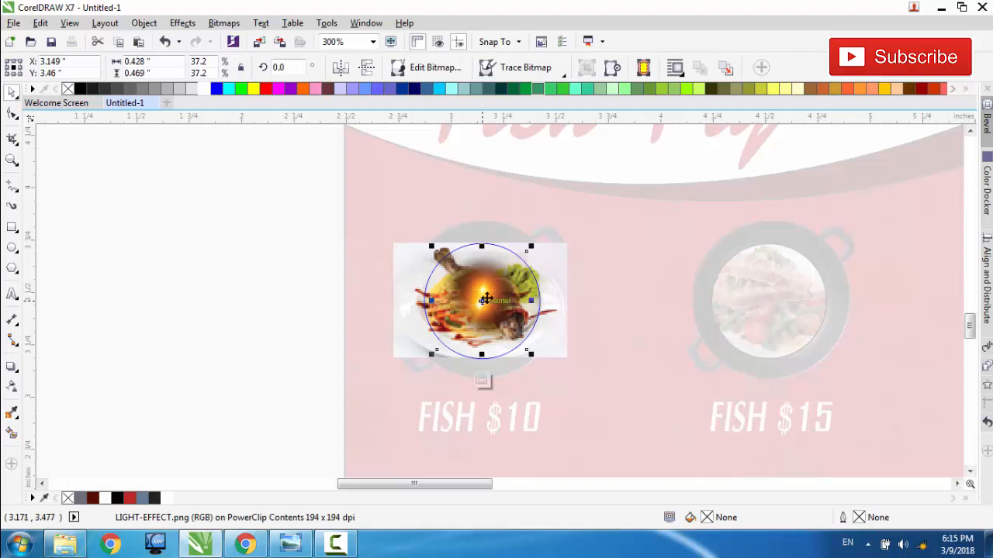
drag(485, 298, 452, 293)
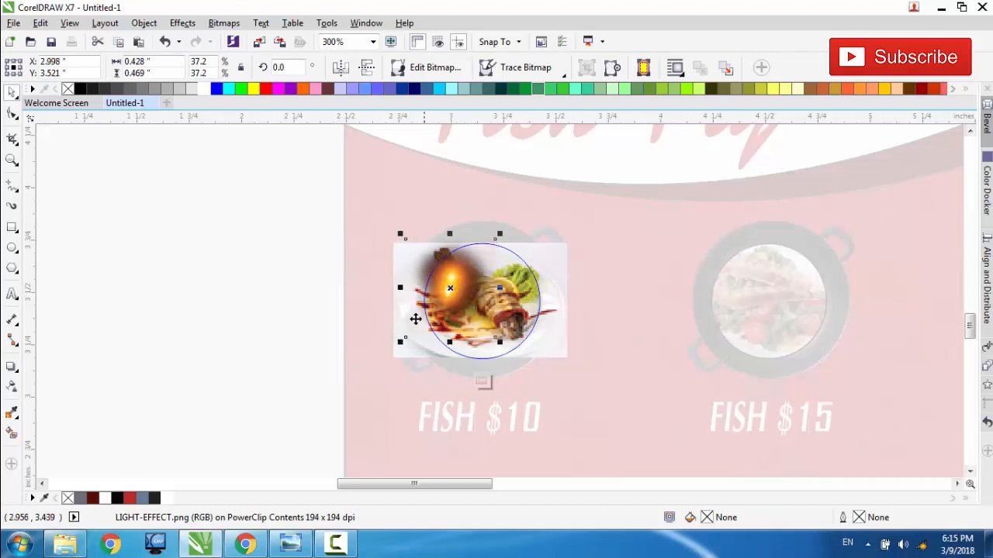
Step: Set the glow's transparency merge mode to Overlay so it blends into the fish dish photo
click(12, 385)
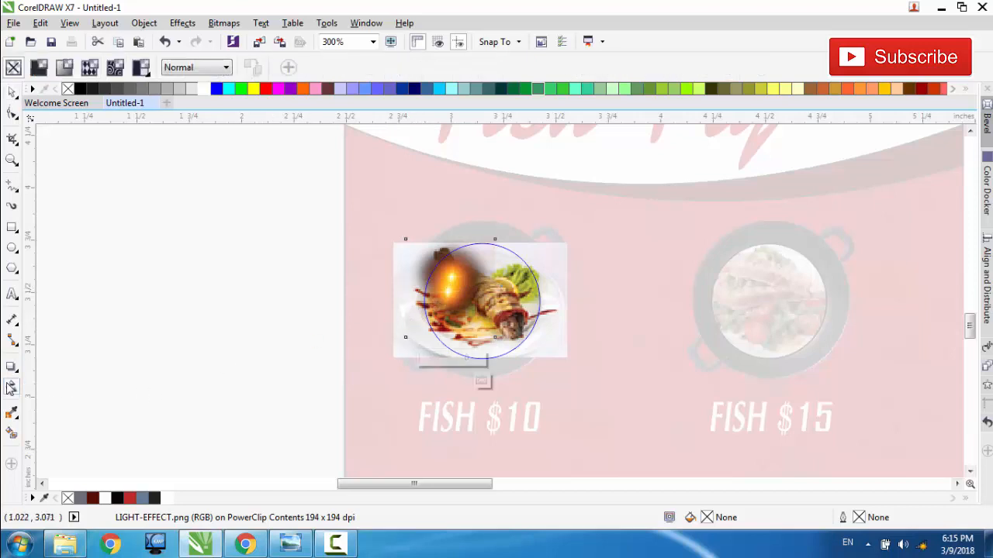
click(227, 69)
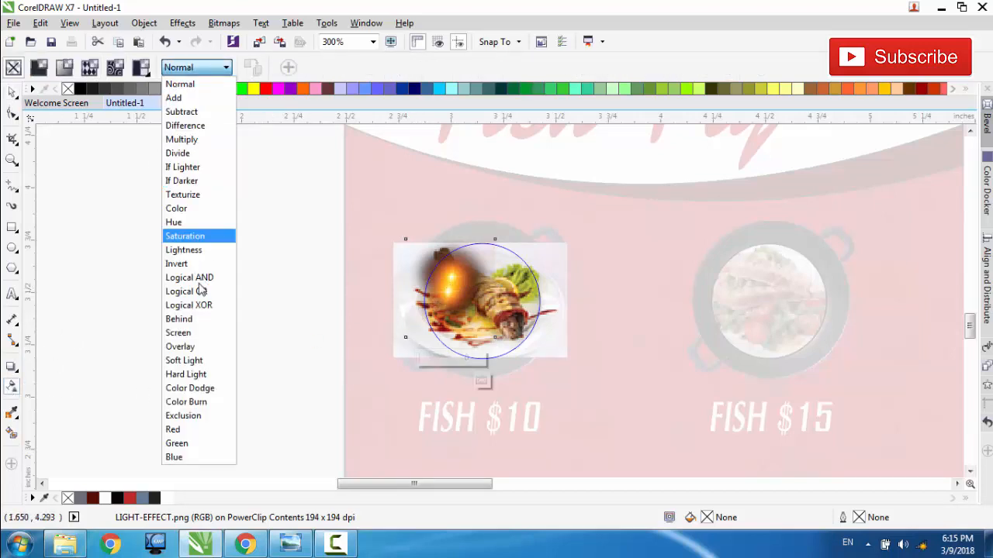
click(196, 347)
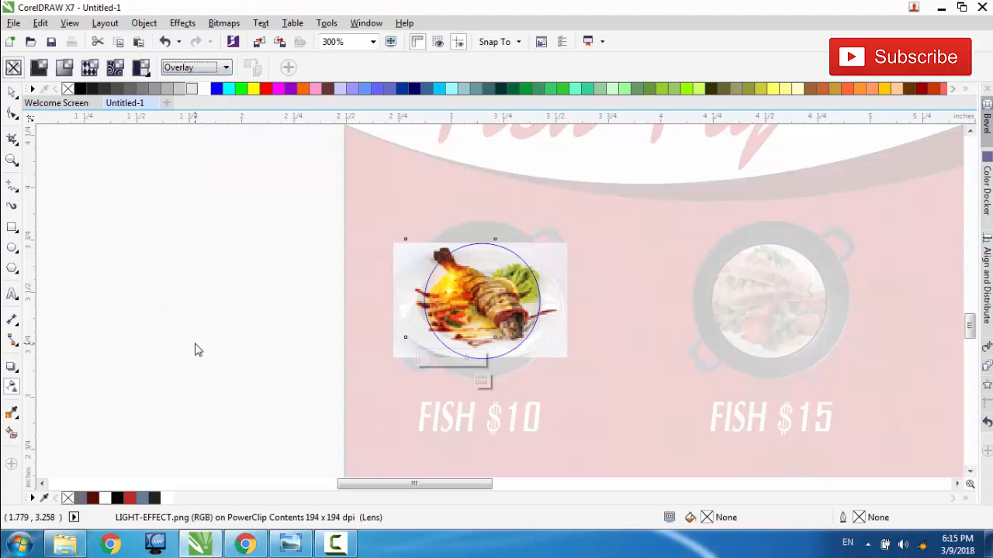
key(Down)
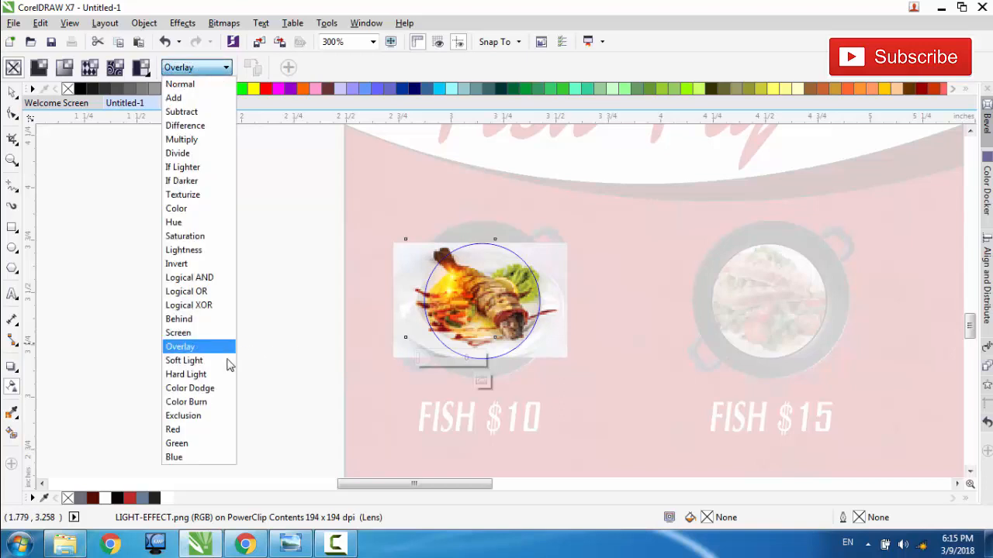
click(197, 350)
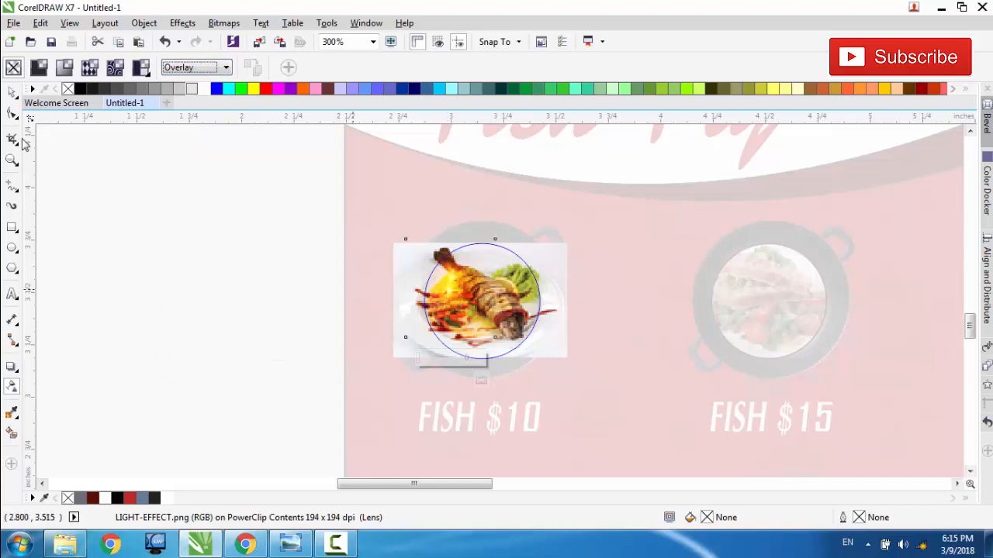
Step: Nudge the glow slightly up and right to about X 3.01, Y 3.55 in and finish editing the PowerClip contents
click(12, 91)
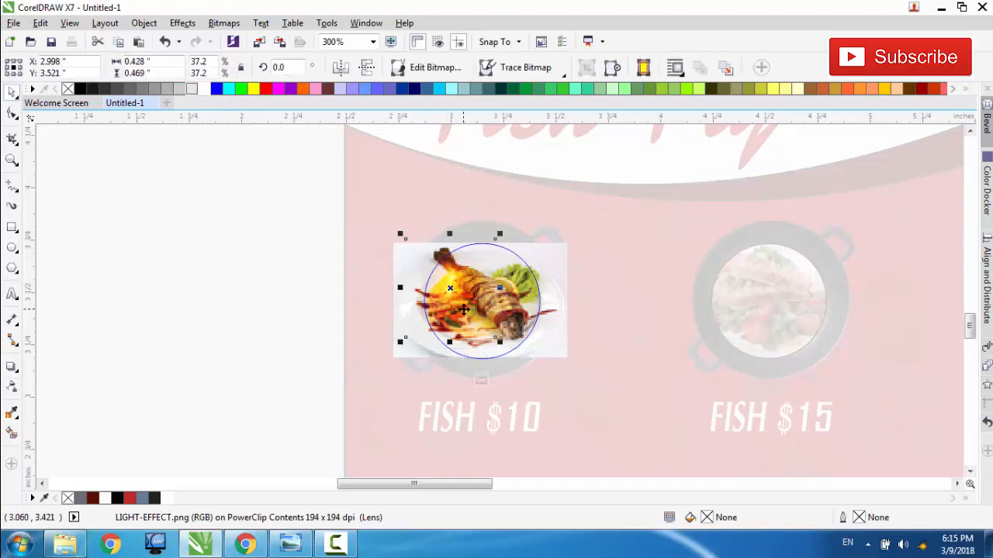
key(Right)
key(Right)
key(Up)
key(Up)
key(Up)
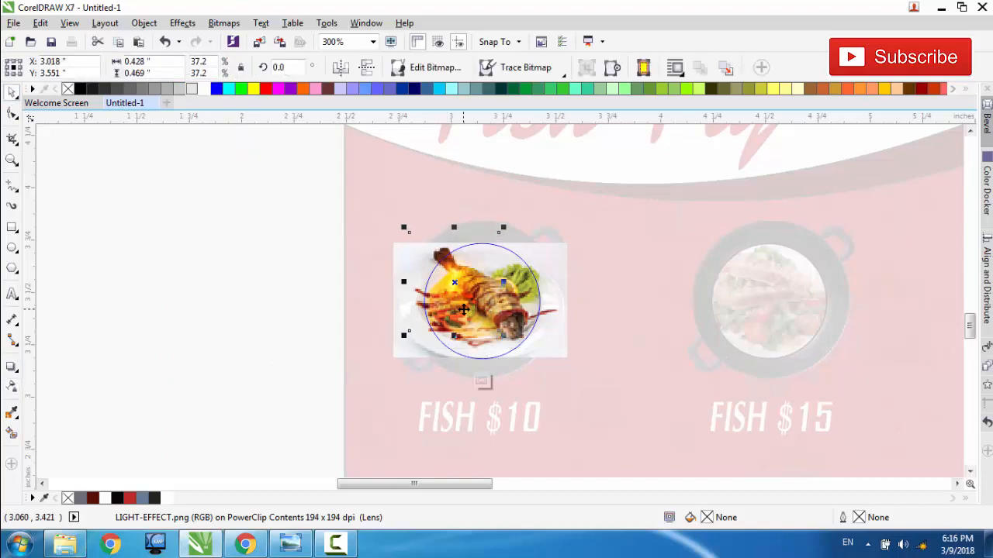
key(Left)
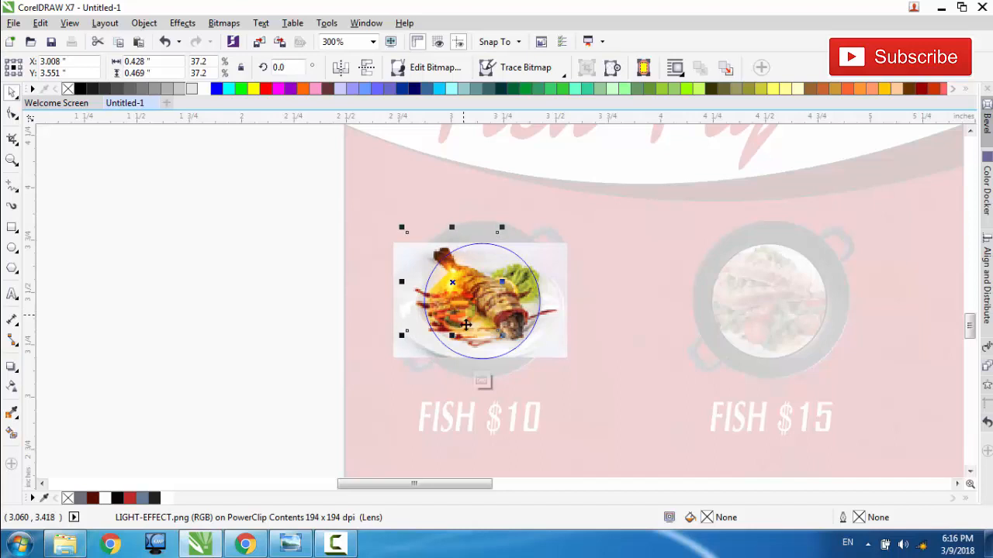
click(482, 380)
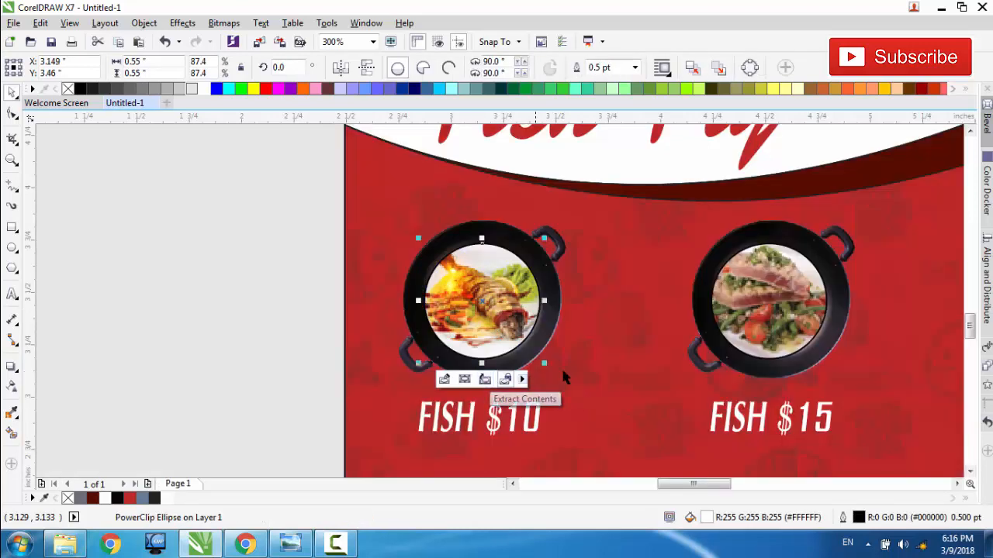
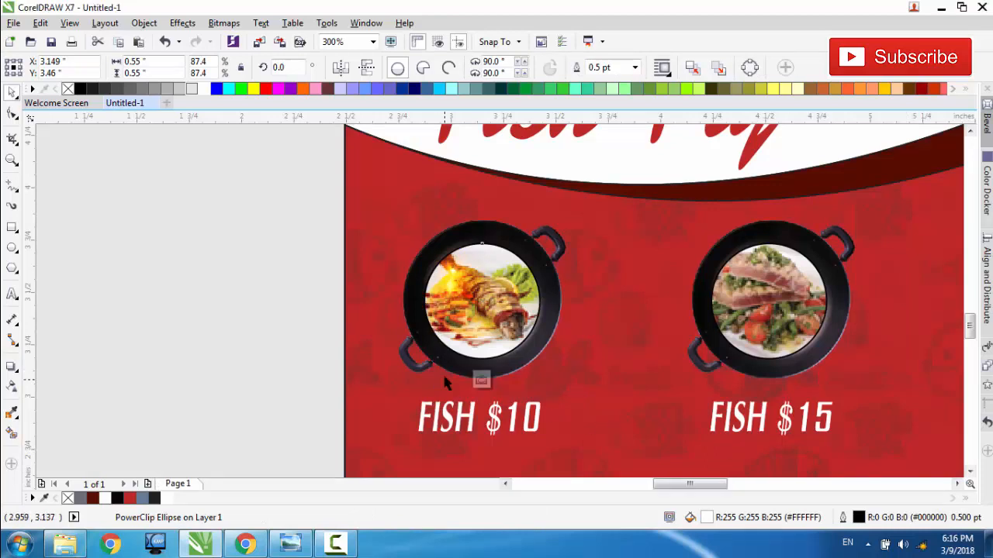
Step: Edit the first pan's PowerClip contents and move the glow over the dish's right side, at about X 3.35, Y 3.44 in
click(445, 377)
click(454, 302)
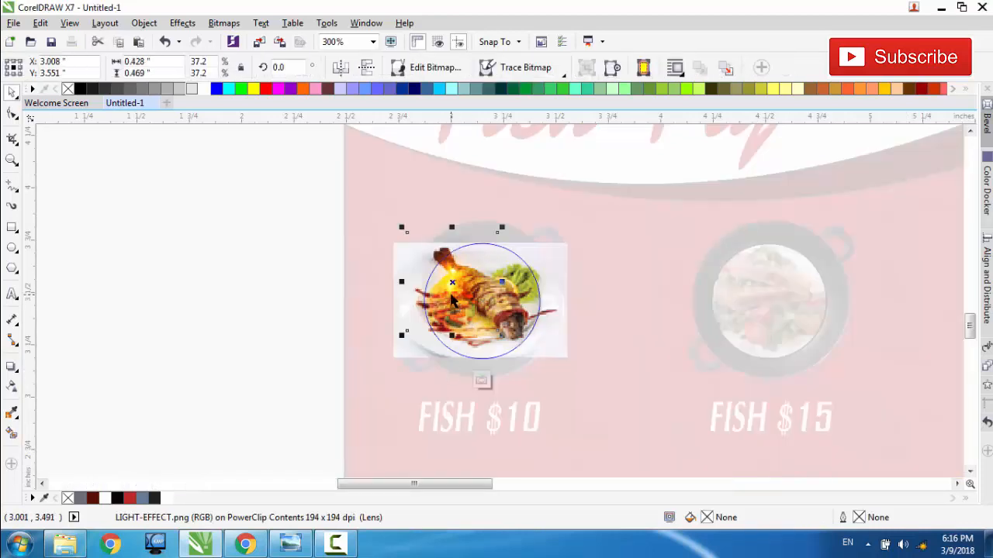
drag(451, 295, 524, 307)
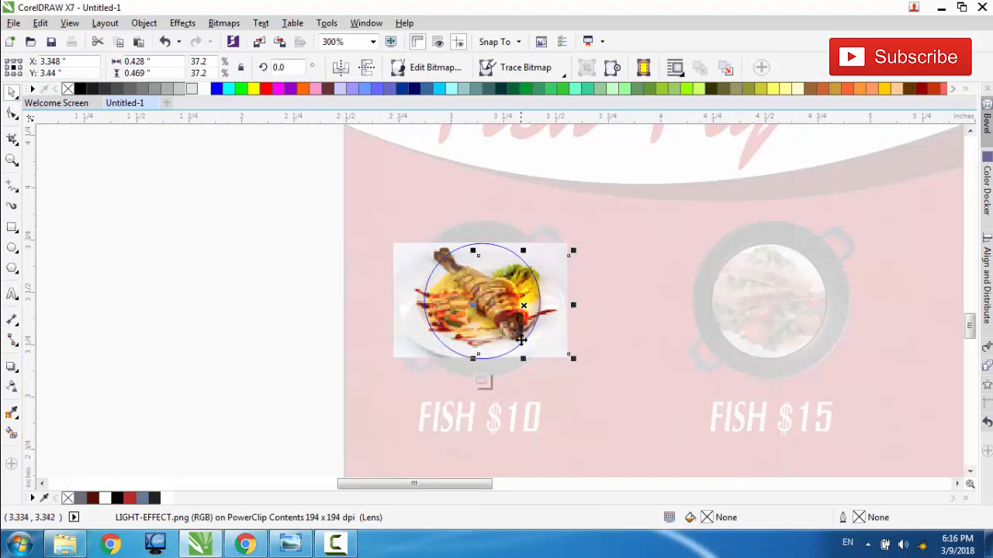
click(483, 381)
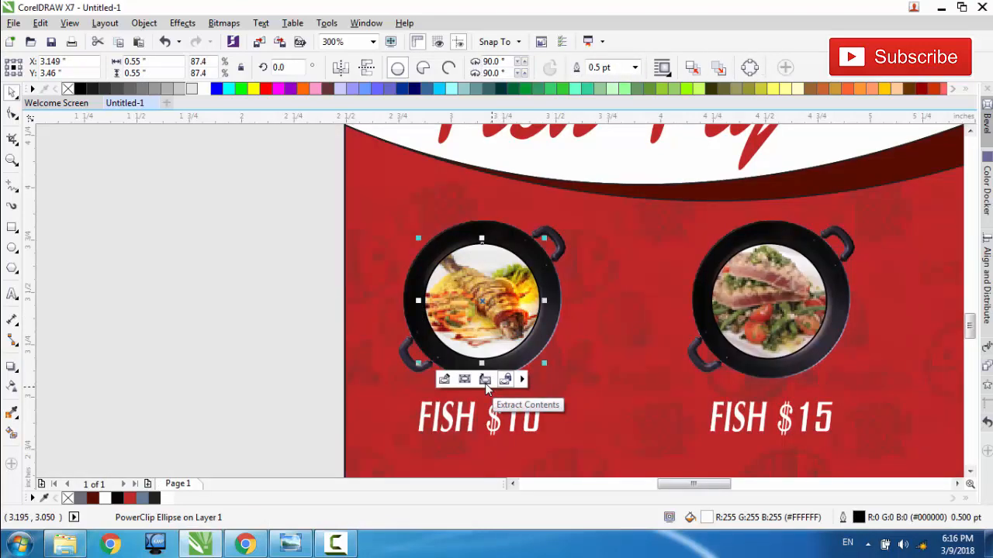
Step: Place a copy of the small light effect image from the pasteboard beside the flyer, at about X 1.85, Y 4.46 in
scroll(590, 349, down, 1)
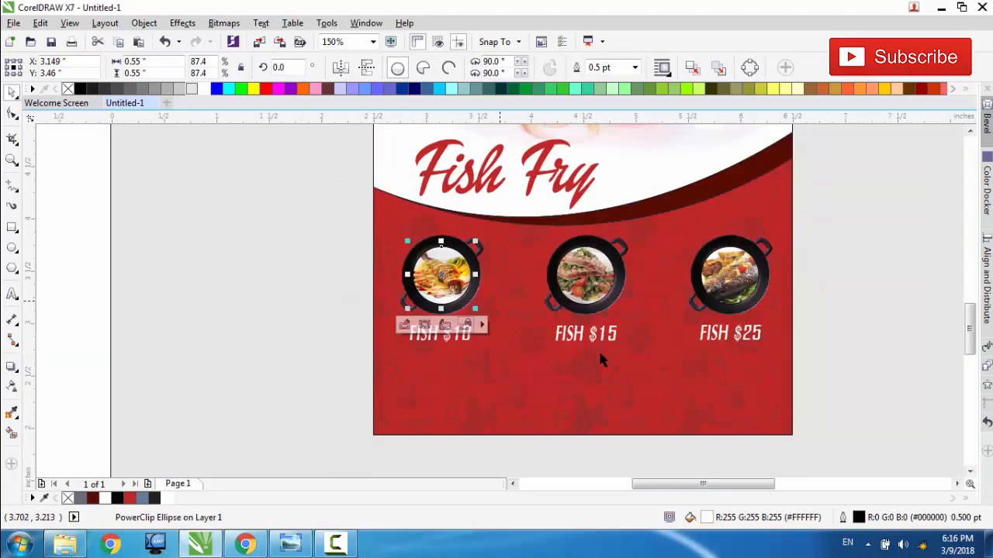
scroll(501, 303, down, 1)
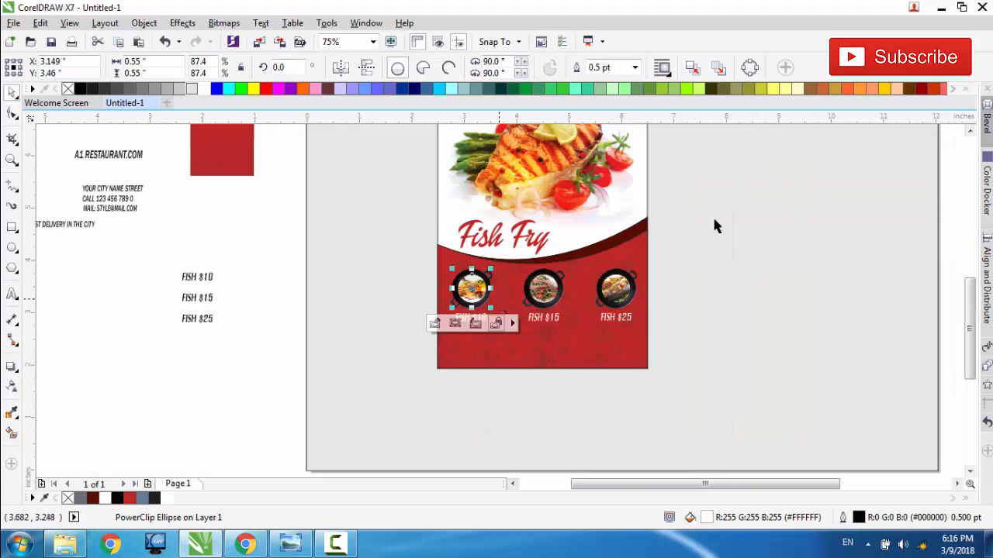
click(969, 132)
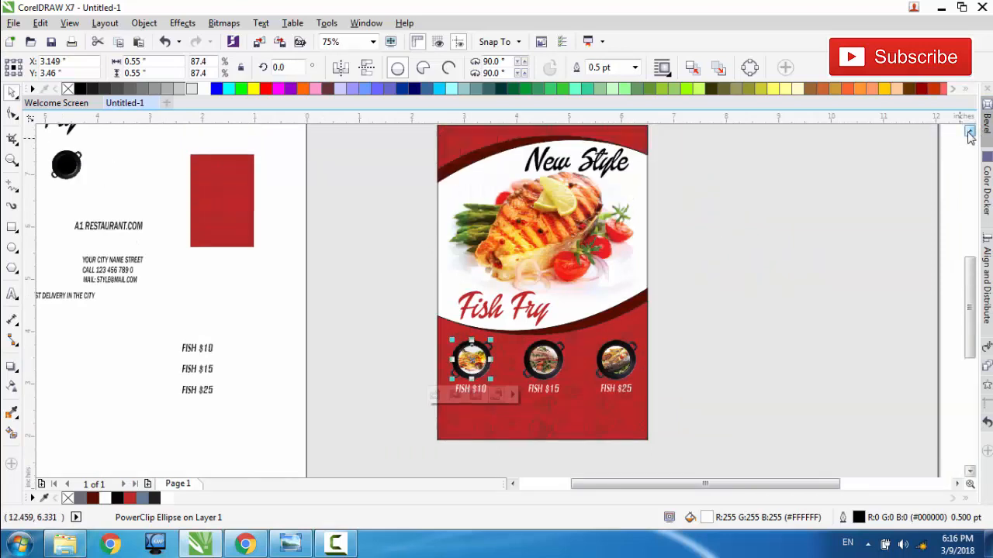
click(970, 134)
click(970, 133)
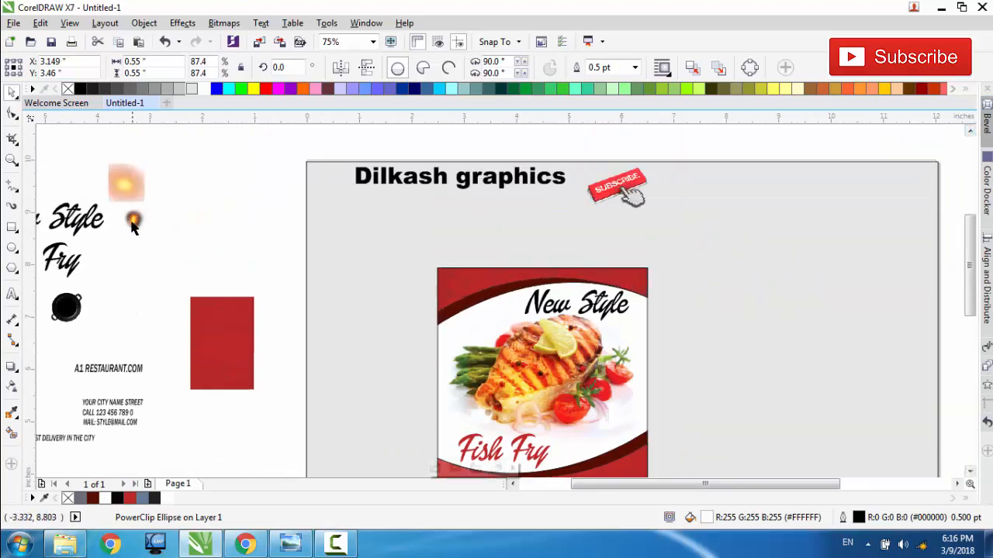
drag(132, 223, 404, 450)
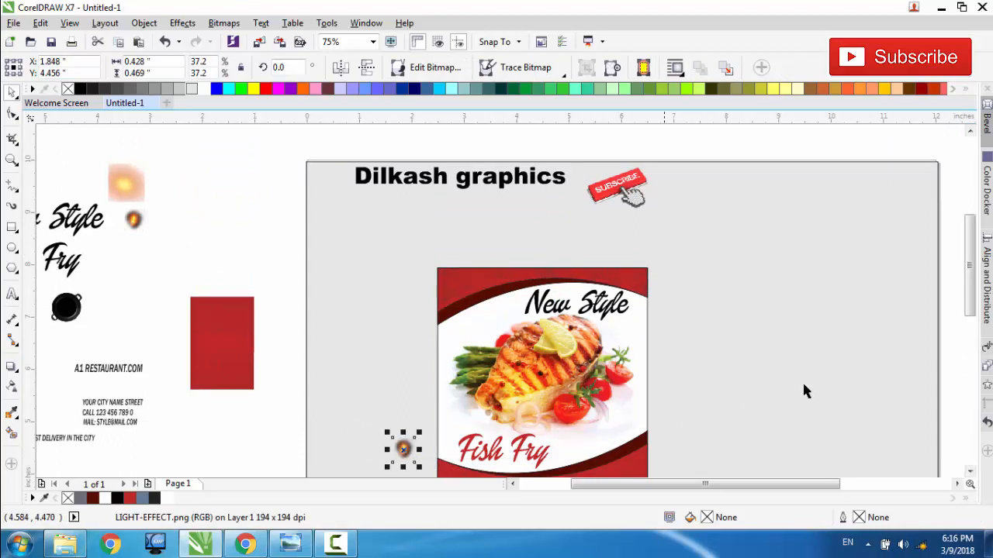
Step: Move the light effect down beside the first pan and place a duplicate below the FISH $15 text, at about X 4.67, Y 2.50 in
drag(970, 273, 970, 326)
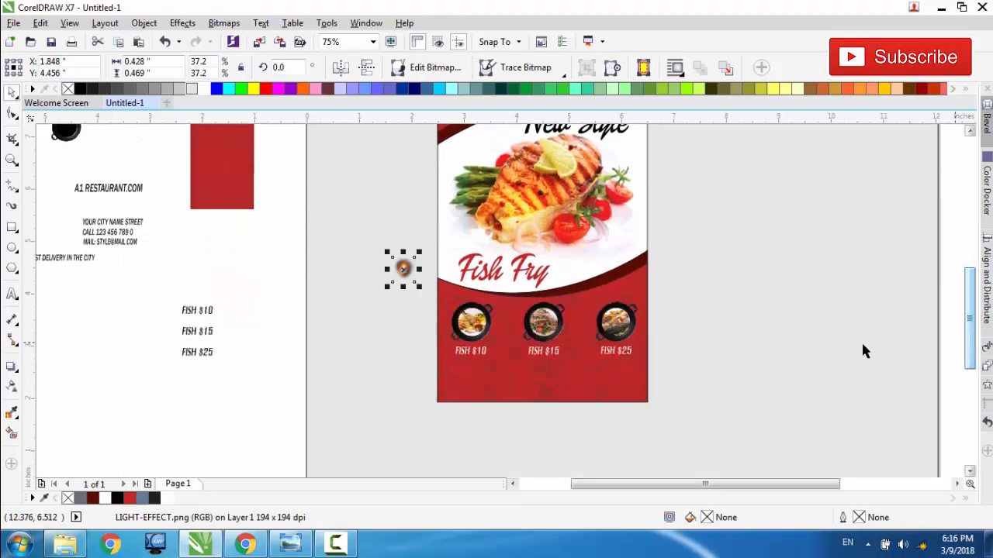
scroll(493, 348, up, 1)
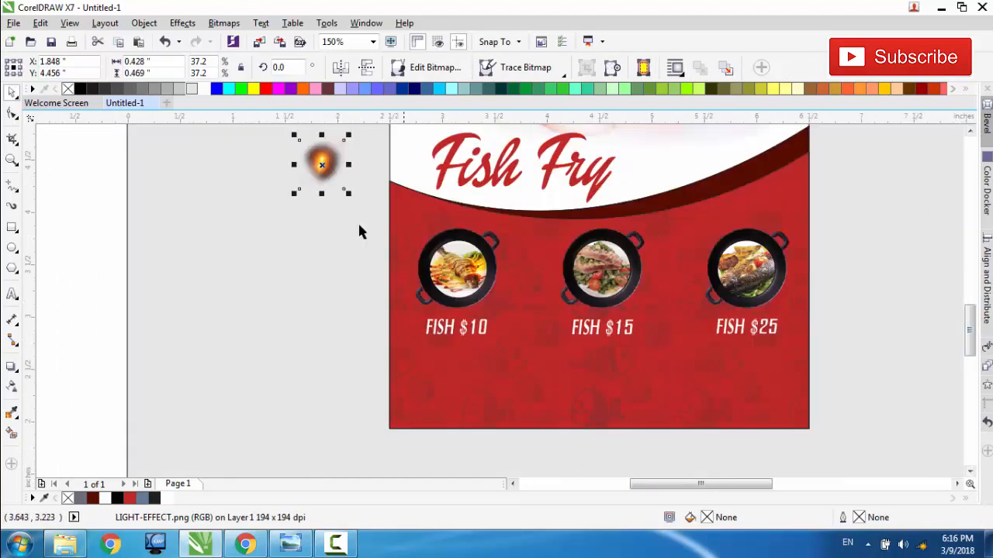
drag(322, 165, 616, 370)
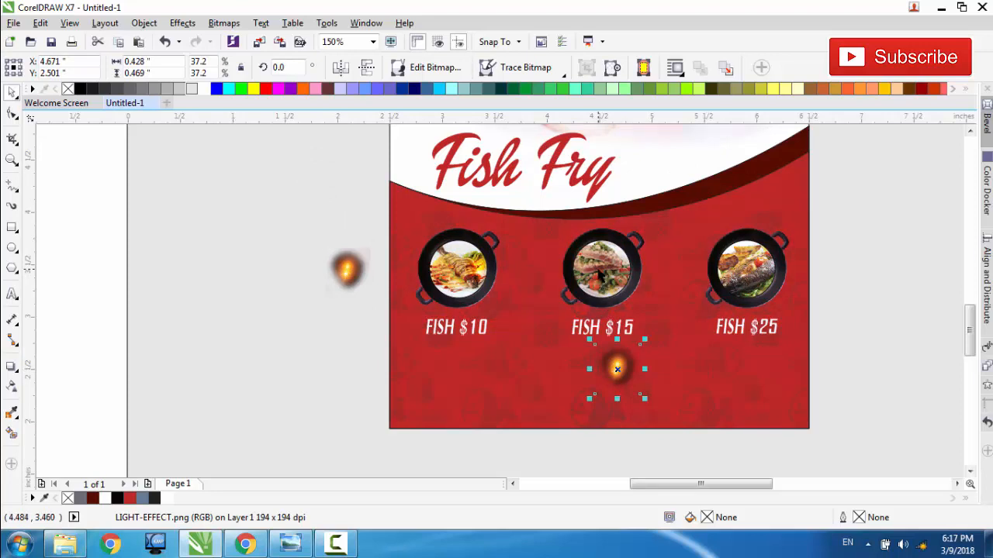
Step: PowerClip the duplicated light effect image inside the dish circle of the second pan
right_click(617, 370)
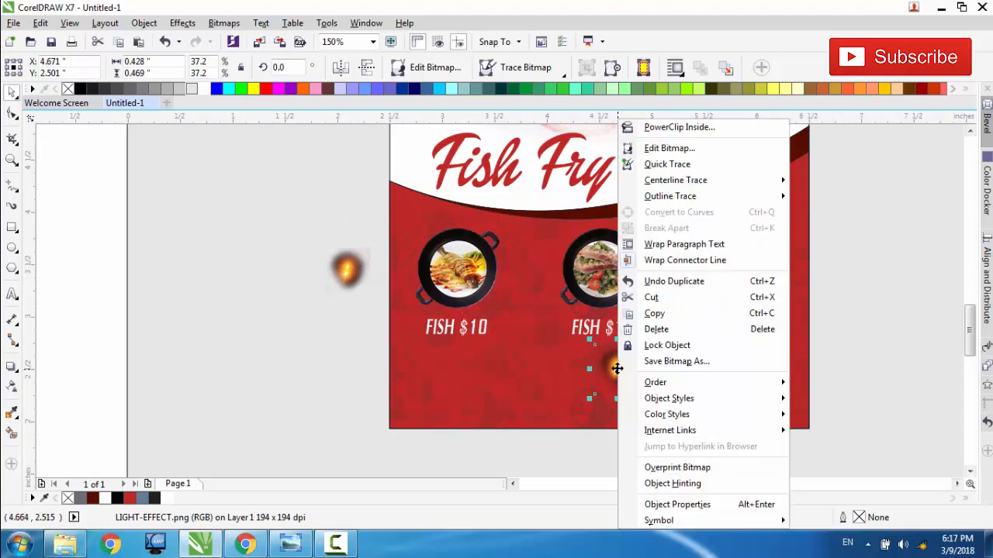
click(671, 126)
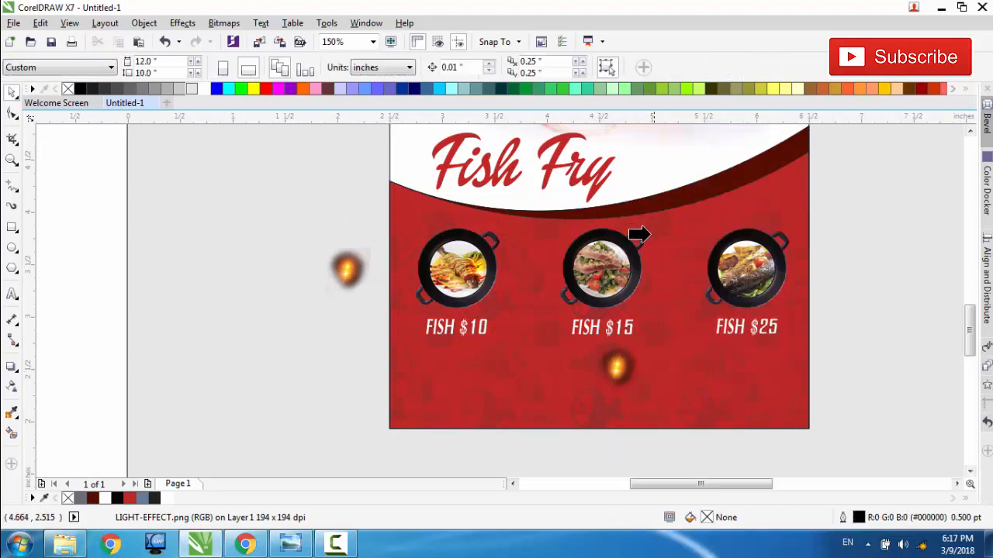
click(610, 270)
Step: Edit the second pan's PowerClip contents and move the glow over the dish's left part, at about X 4.36, Y 3.45 in
scroll(613, 279, up, 1)
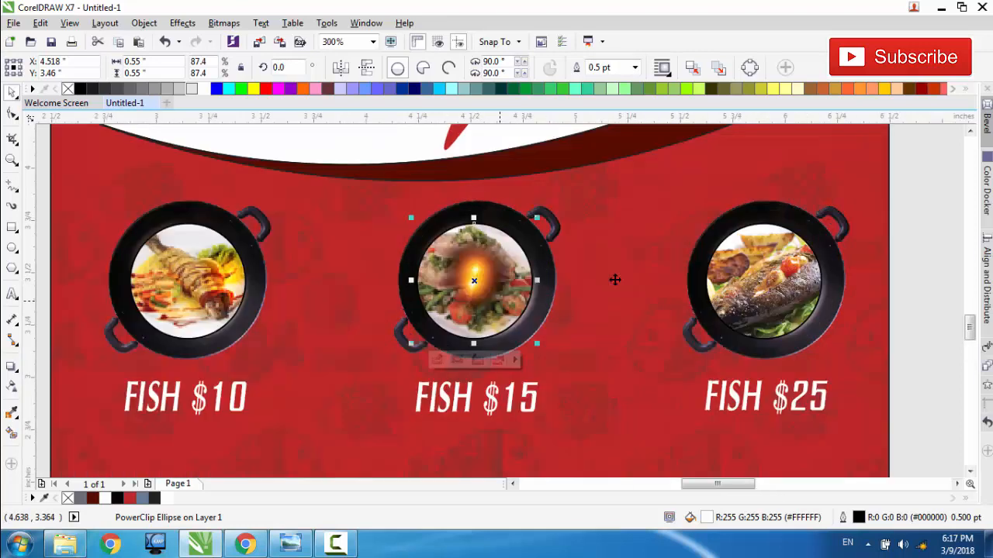
click(437, 360)
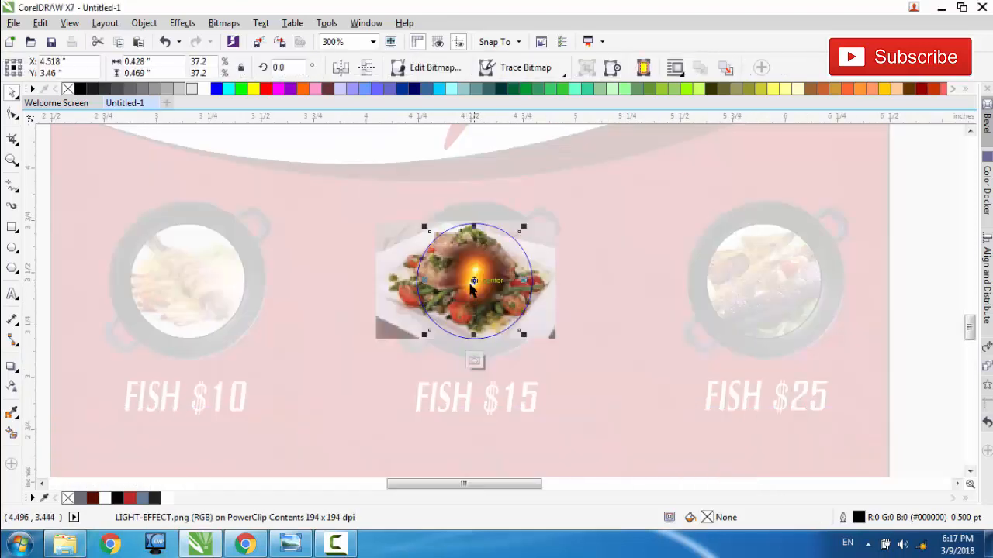
drag(477, 284, 439, 281)
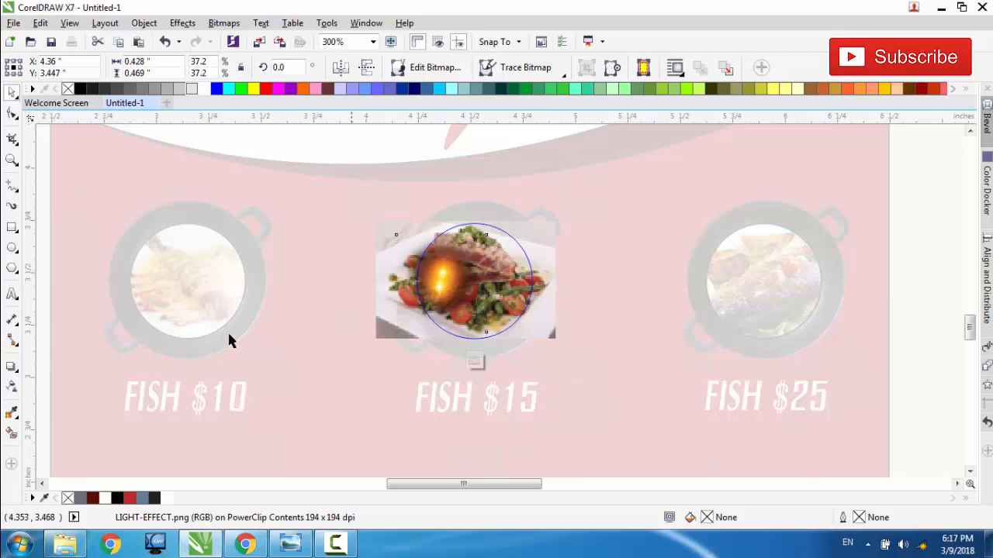
Step: Try the Overlay and Hard Light transparency merge modes on the second pan's glow and finish editing the PowerClip contents
click(12, 387)
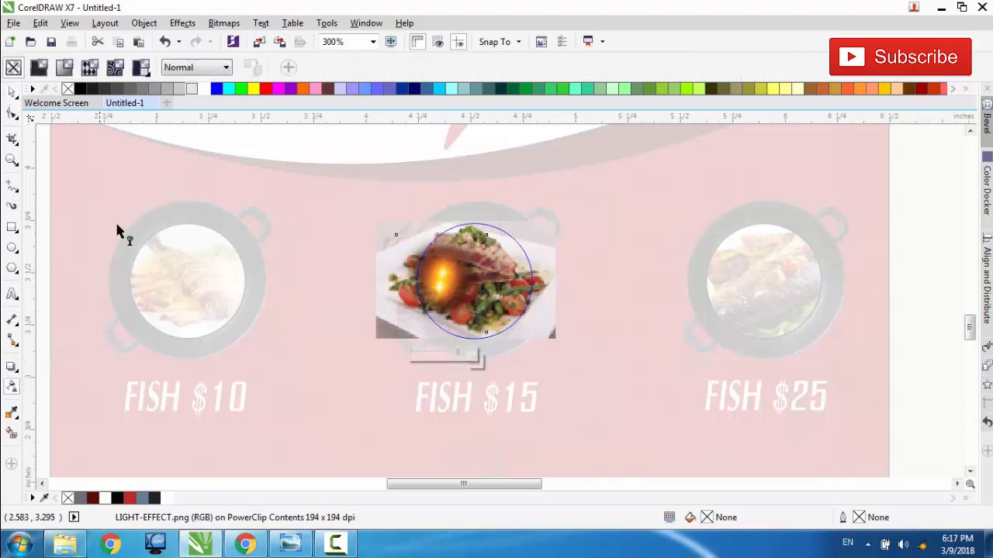
click(203, 67)
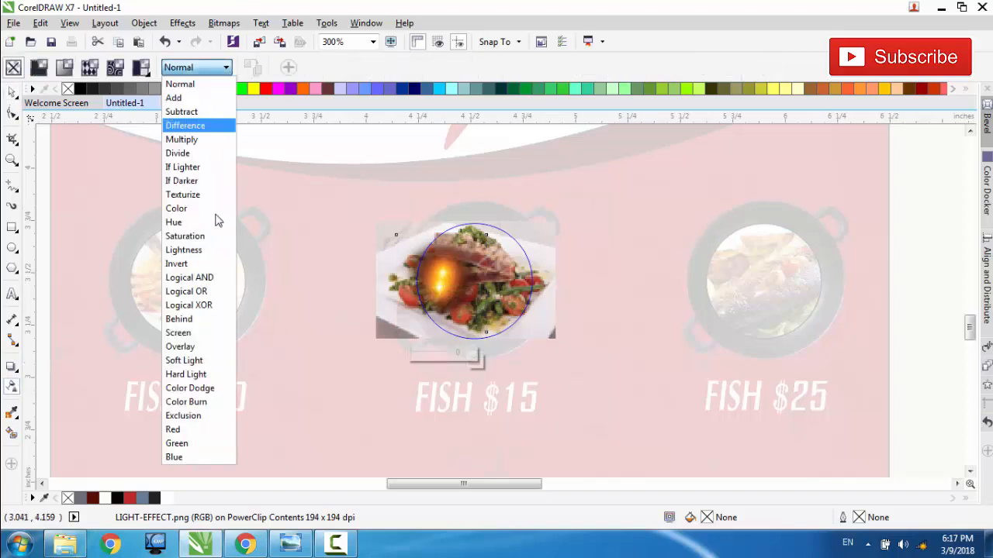
click(206, 347)
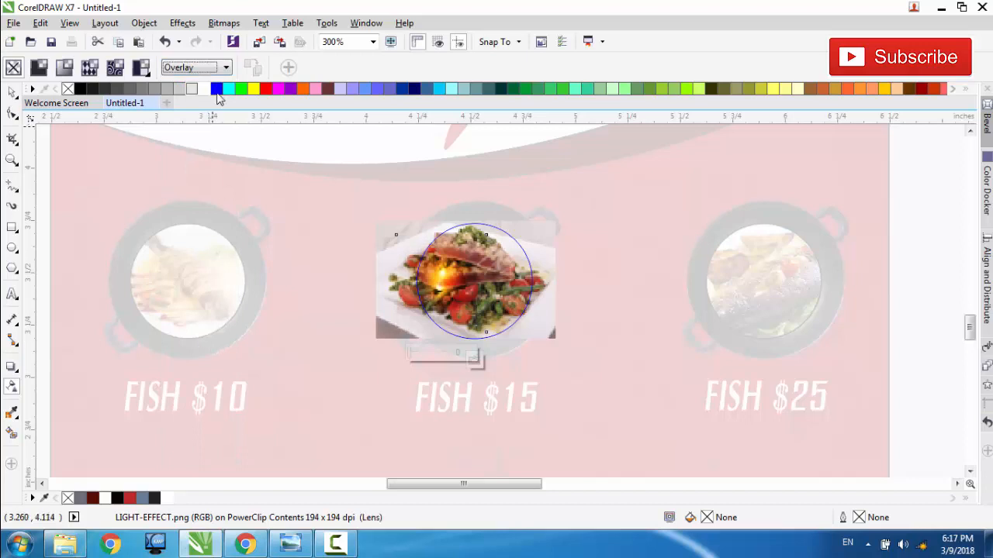
click(203, 67)
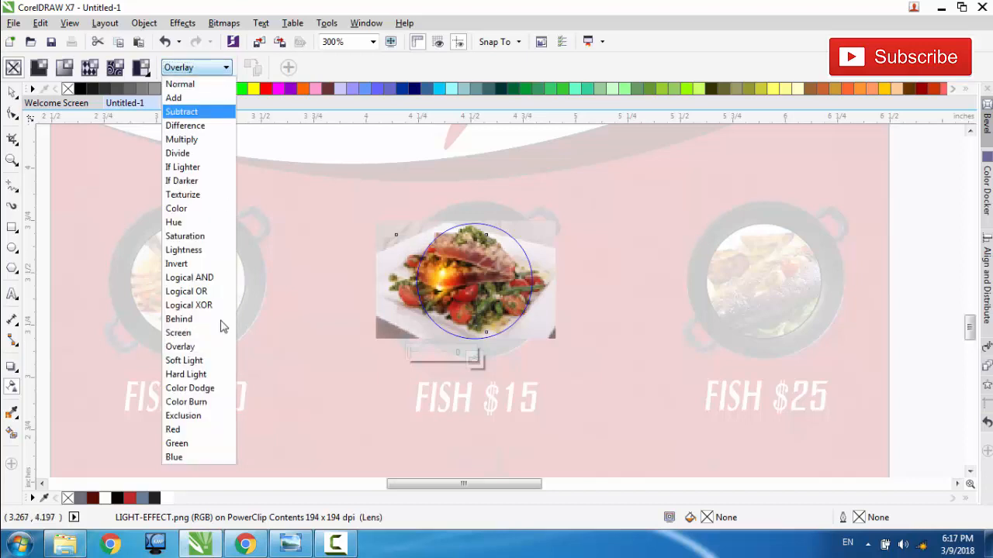
click(203, 376)
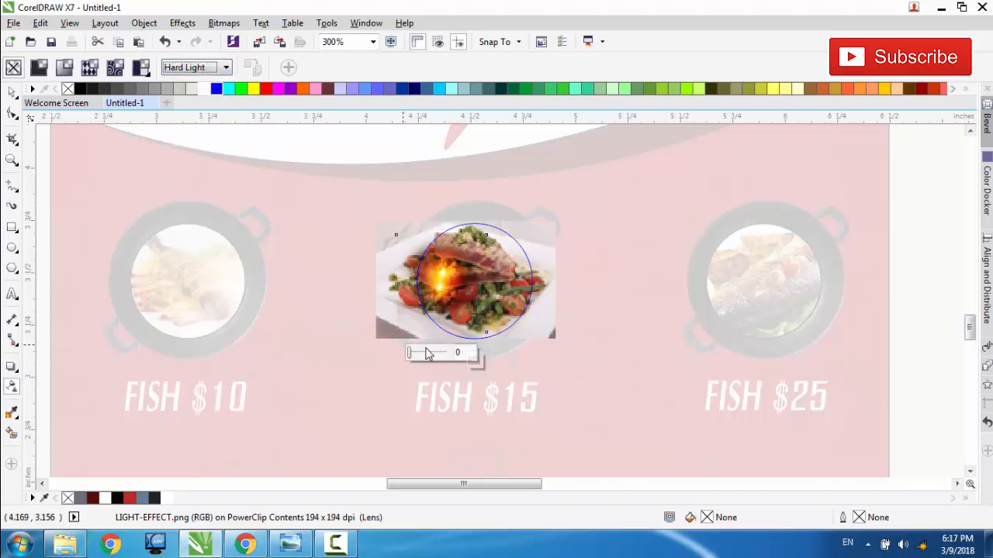
click(477, 360)
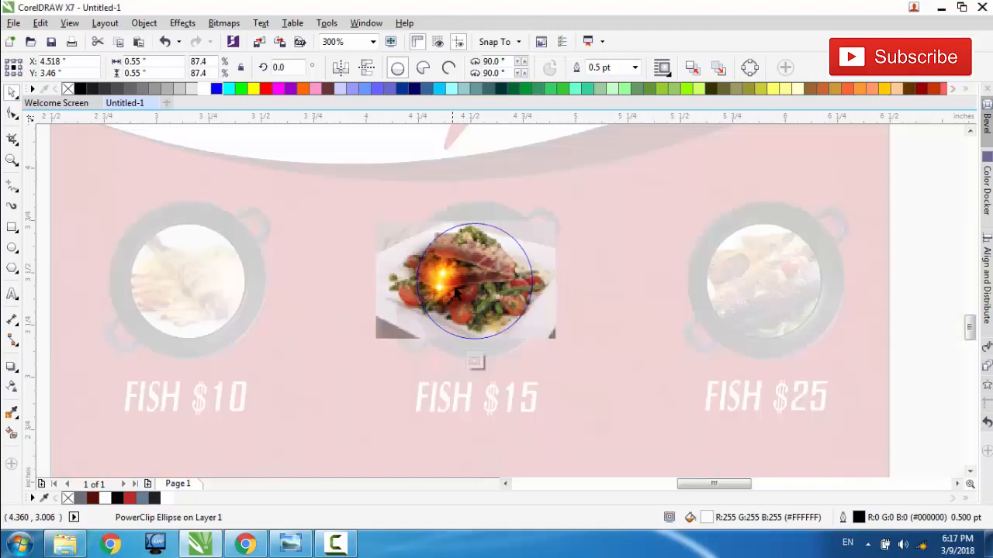
Step: Reopen the second pan's PowerClip contents, nudge the glow left to about X 4.35 in and set its transparency merge mode to Overlay
click(436, 360)
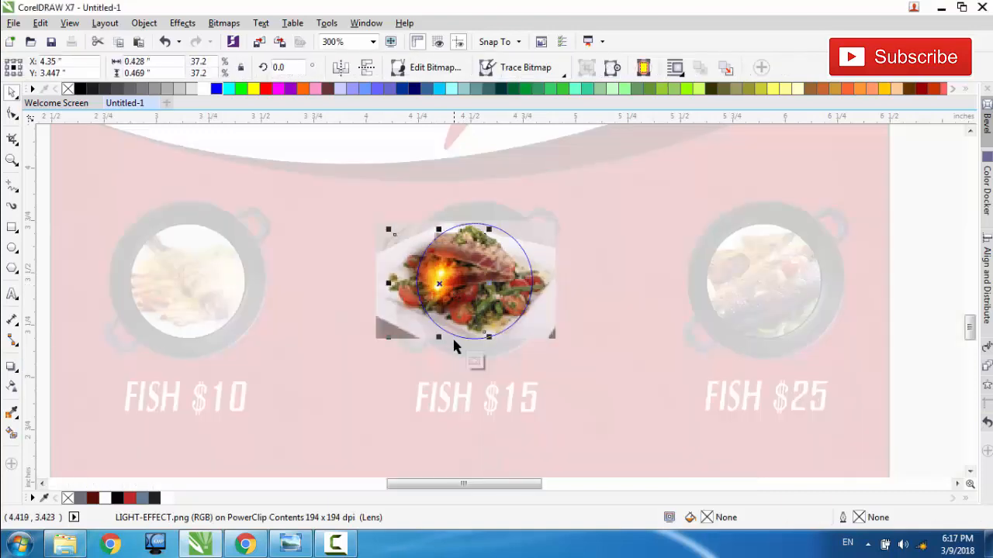
click(474, 361)
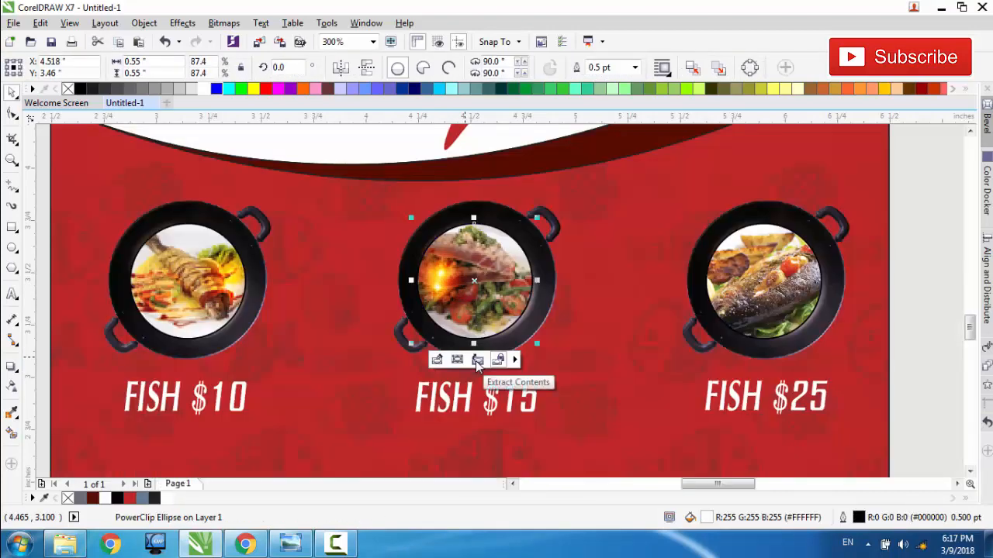
click(437, 361)
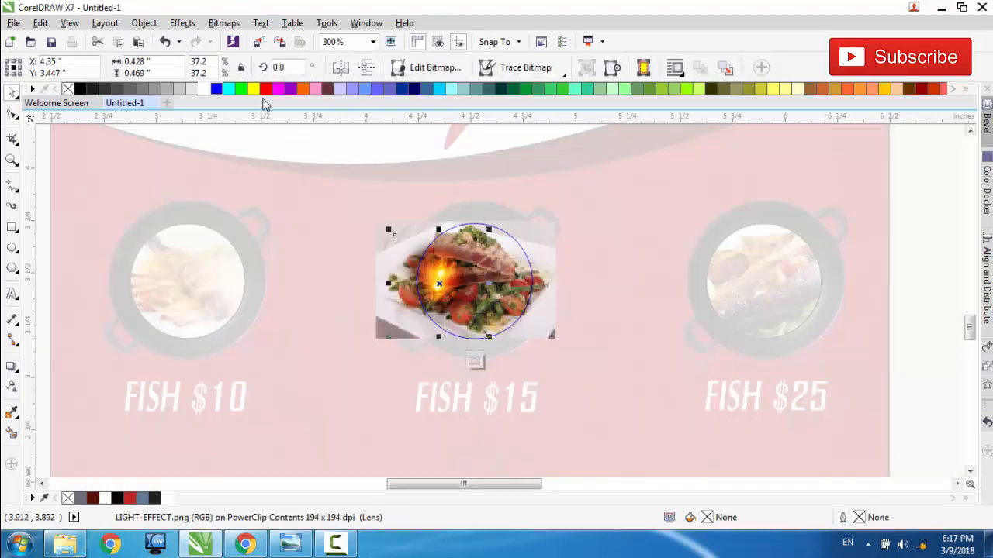
click(12, 386)
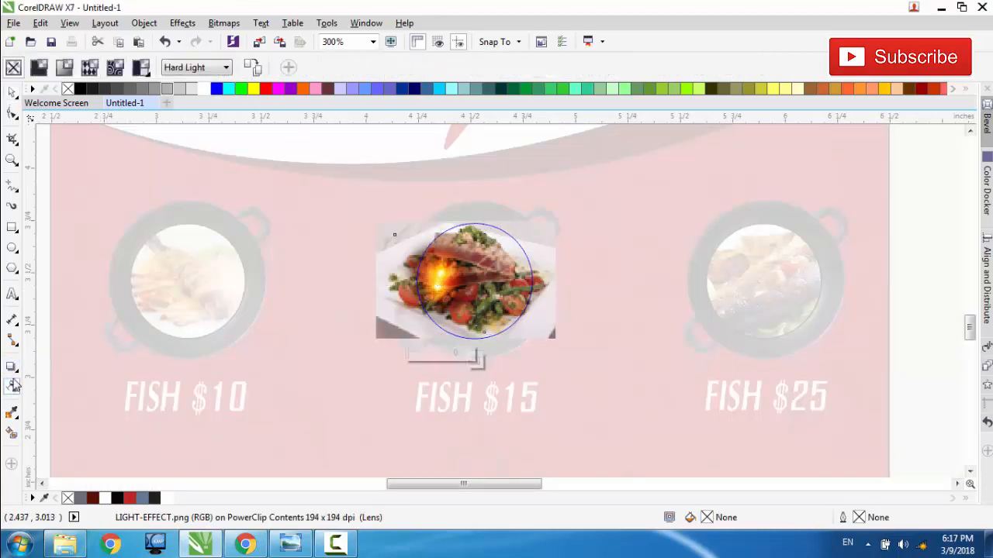
click(195, 68)
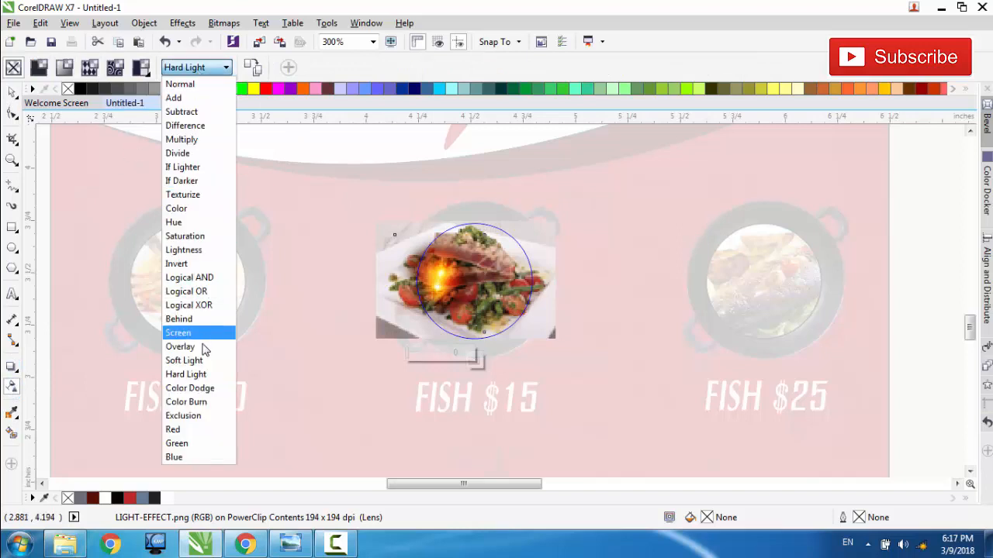
click(203, 347)
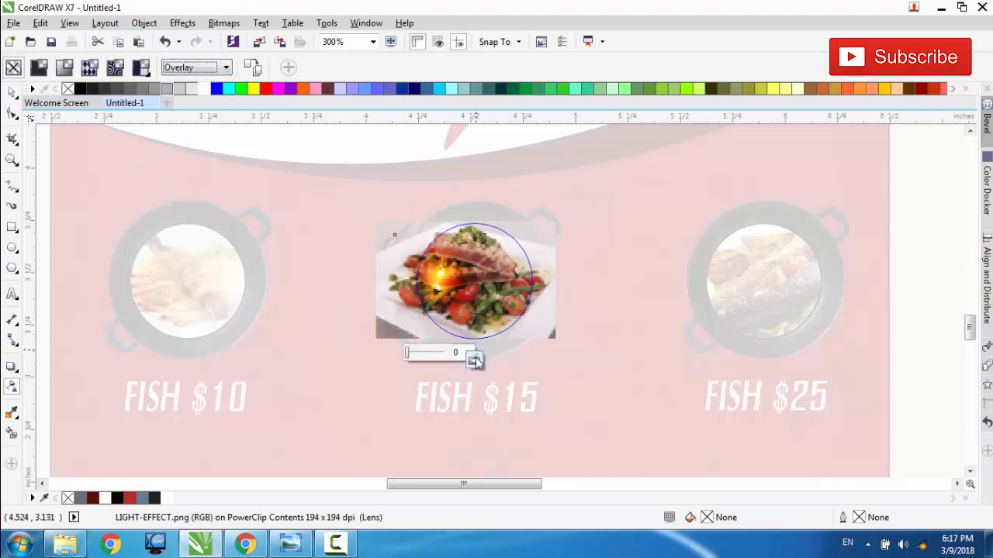
click(473, 360)
Step: PowerClip the remaining light effect image beside the flyer inside the dish circle of the third pan
scroll(622, 301, down, 1)
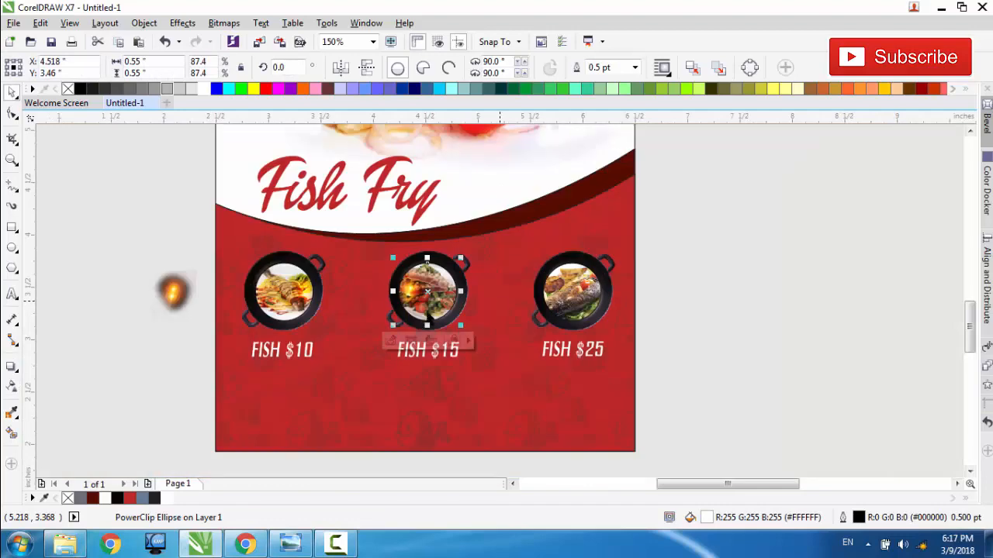
click(174, 293)
right_click(177, 293)
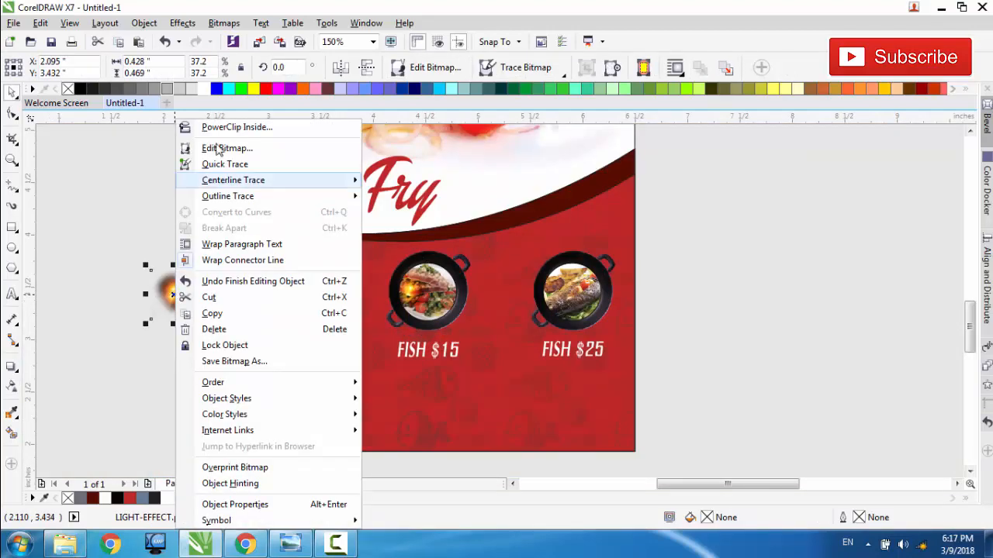
click(222, 131)
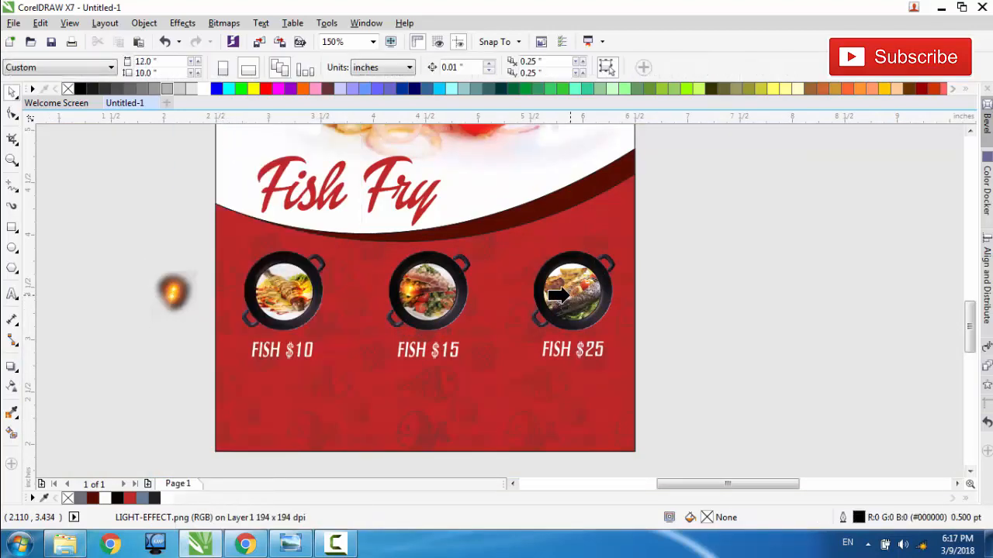
click(571, 295)
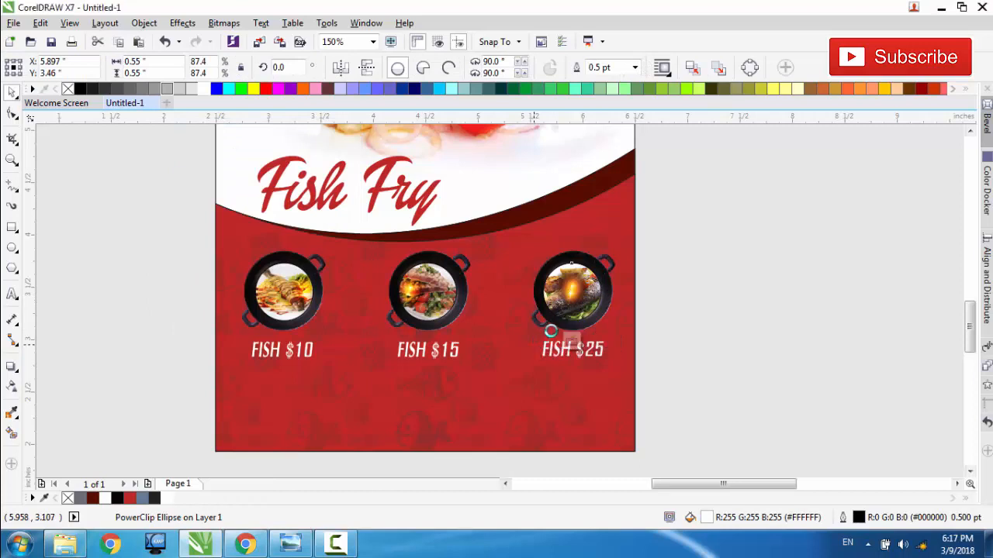
Step: Open the third pan's PowerClip contents and set the glow's transparency merge mode to Hard Light
click(571, 339)
scroll(569, 344, up, 2)
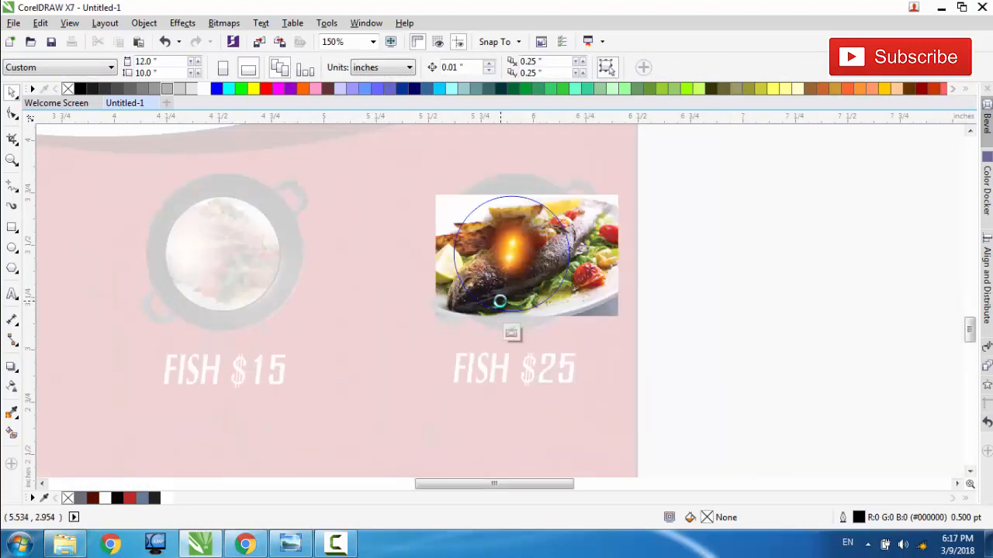
click(512, 247)
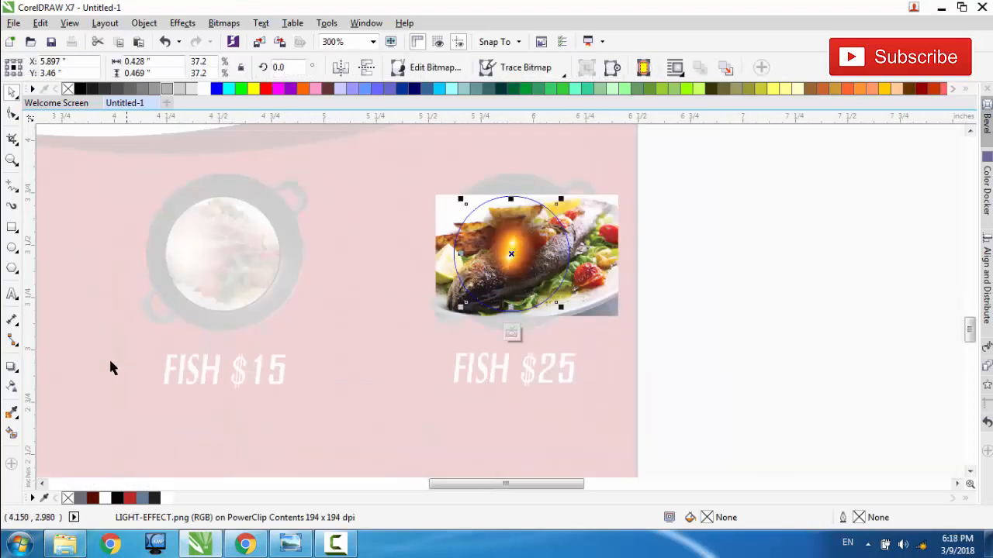
click(12, 387)
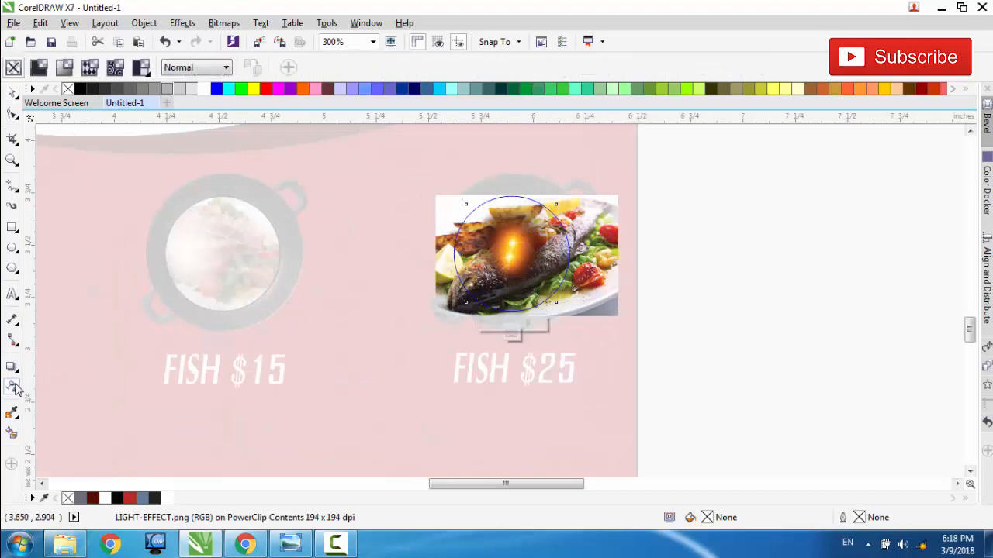
click(217, 69)
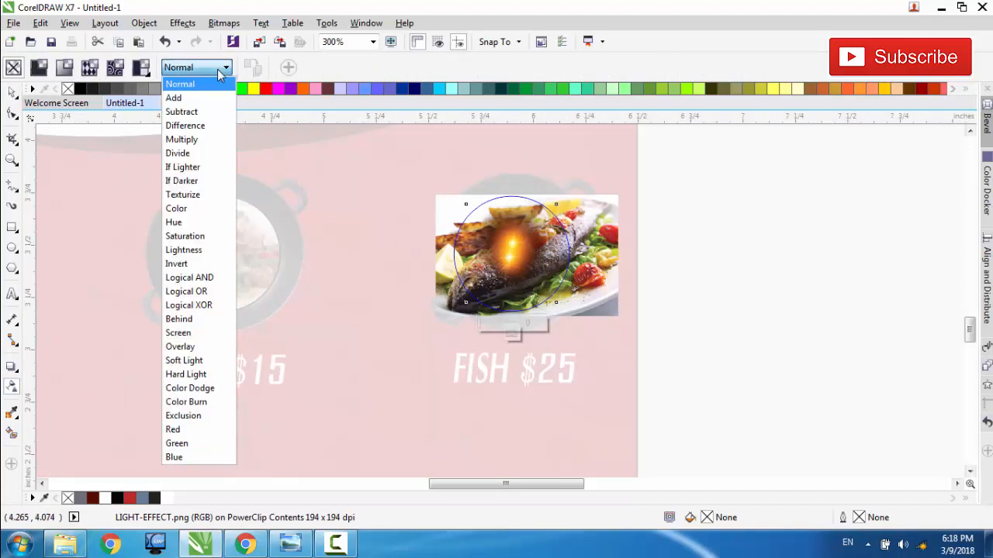
click(202, 375)
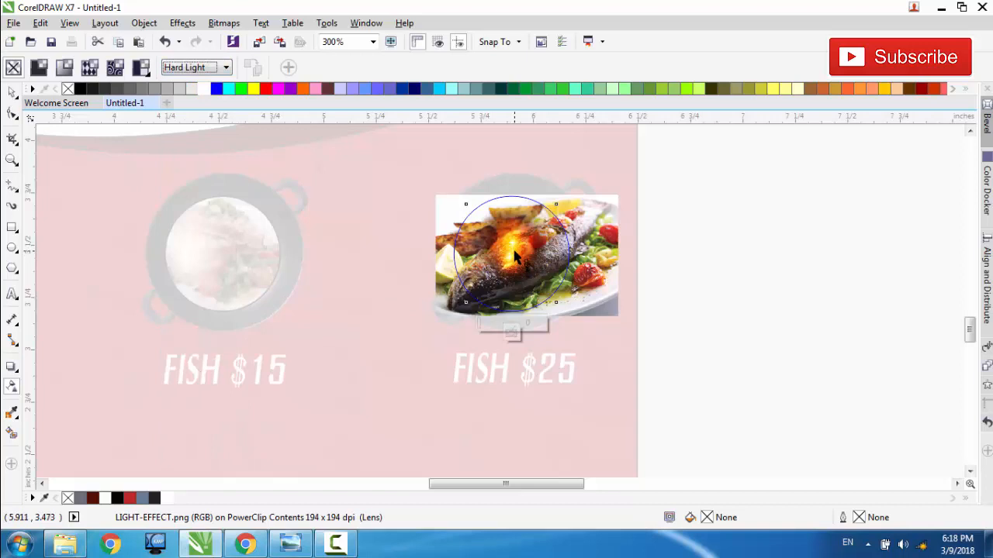
Step: Move the third pan's glow over the dish's right part, at about X 6.09, Y 3.41 in, and finish editing the PowerClip contents
key(space)
drag(507, 255, 551, 265)
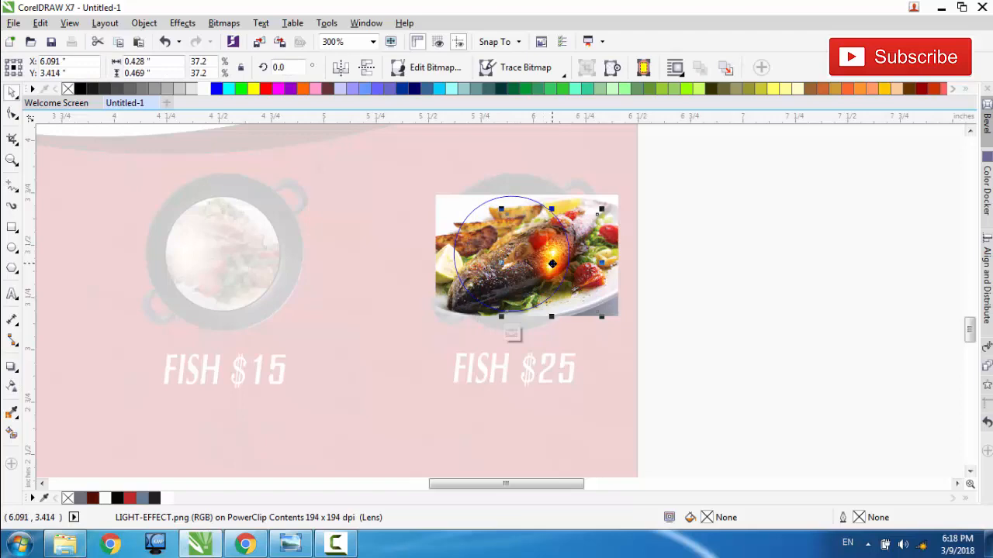
click(512, 334)
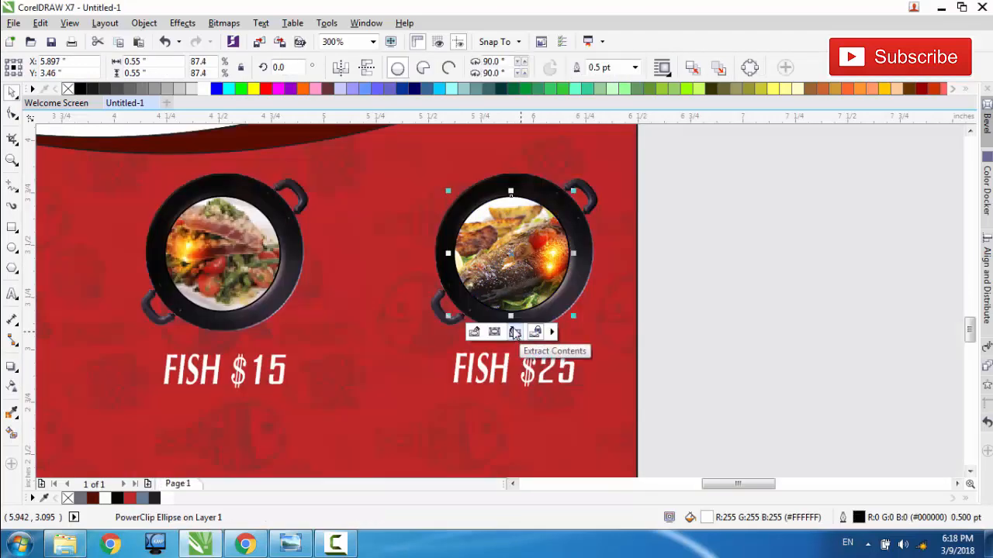
Step: Place a copy of the A1 RESTAURANT.COM text on the flyer below the FISH $10 price and enlarge it to about 22.4 pt
scroll(513, 332, down, 3)
scroll(414, 329, up, 3)
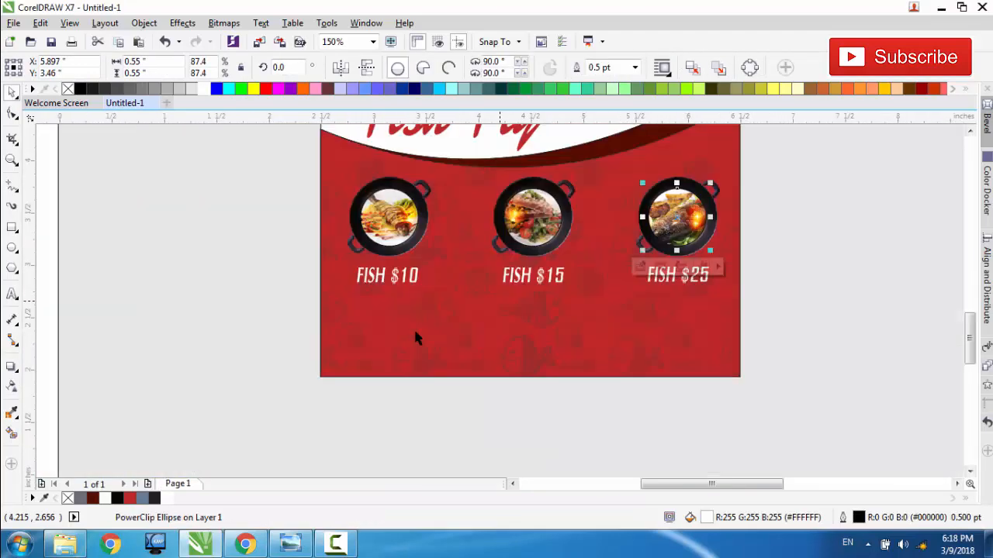
scroll(500, 308, down, 3)
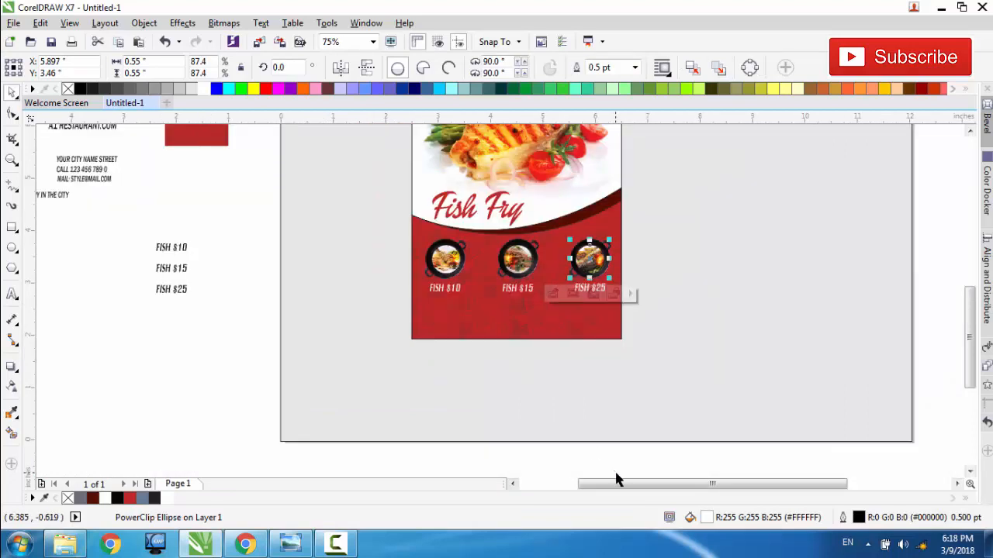
drag(619, 484, 588, 486)
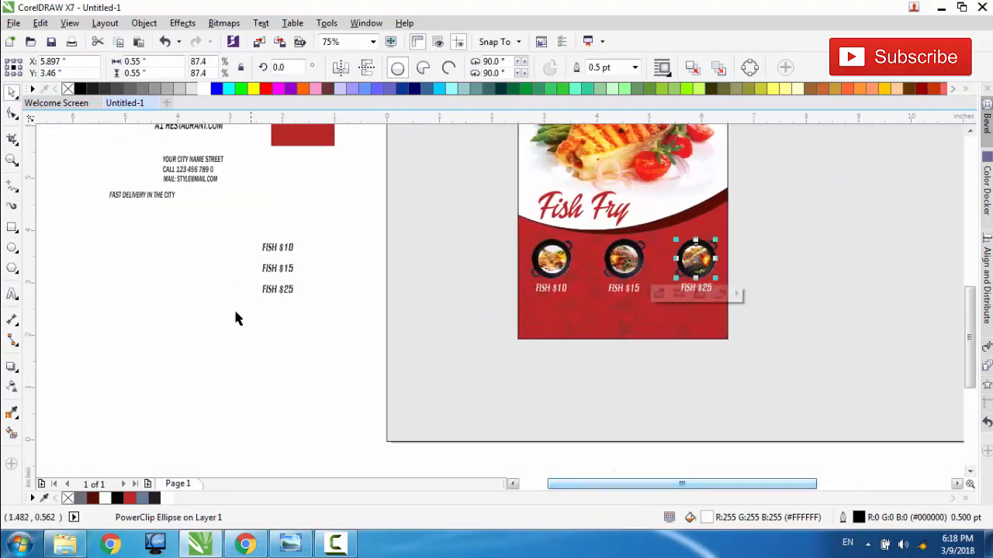
click(154, 231)
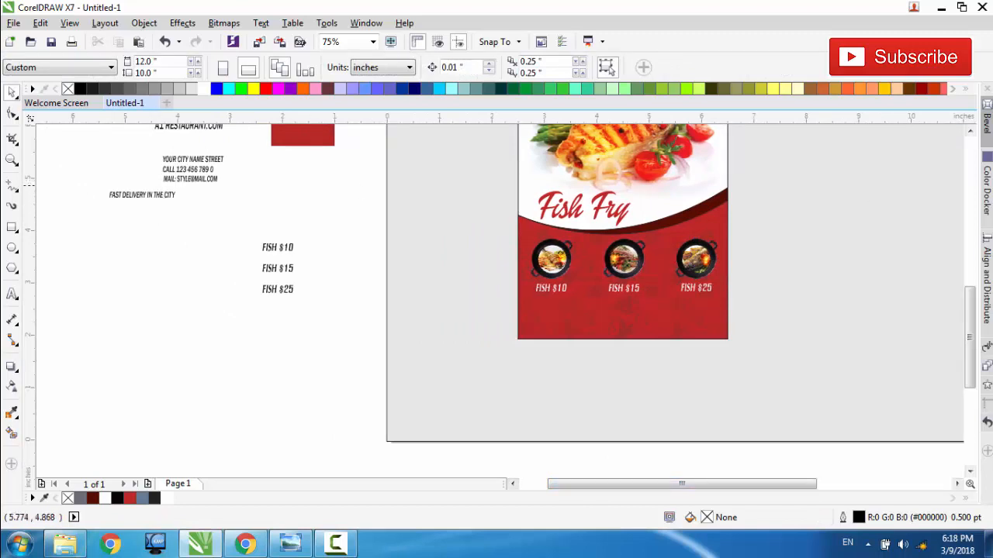
click(971, 132)
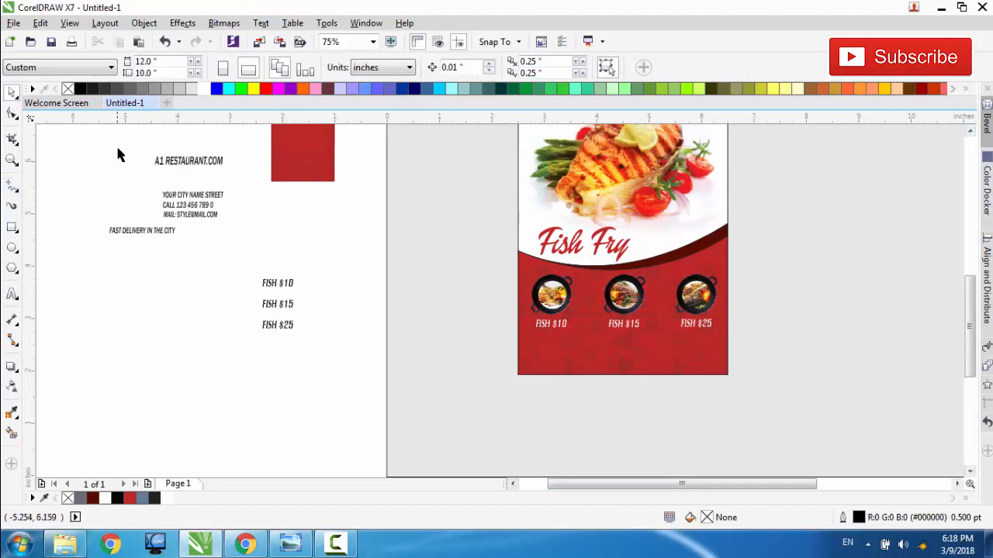
click(193, 163)
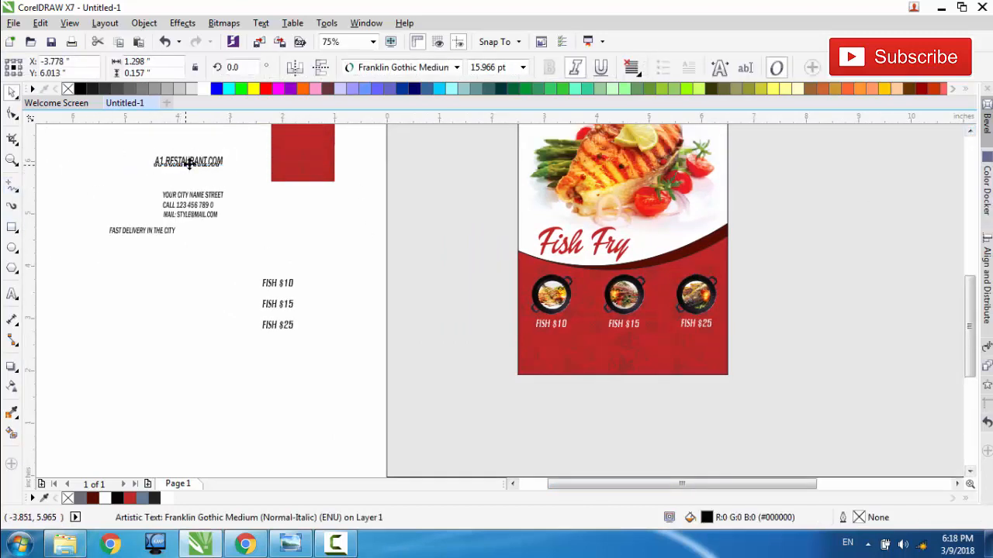
drag(190, 163, 558, 345)
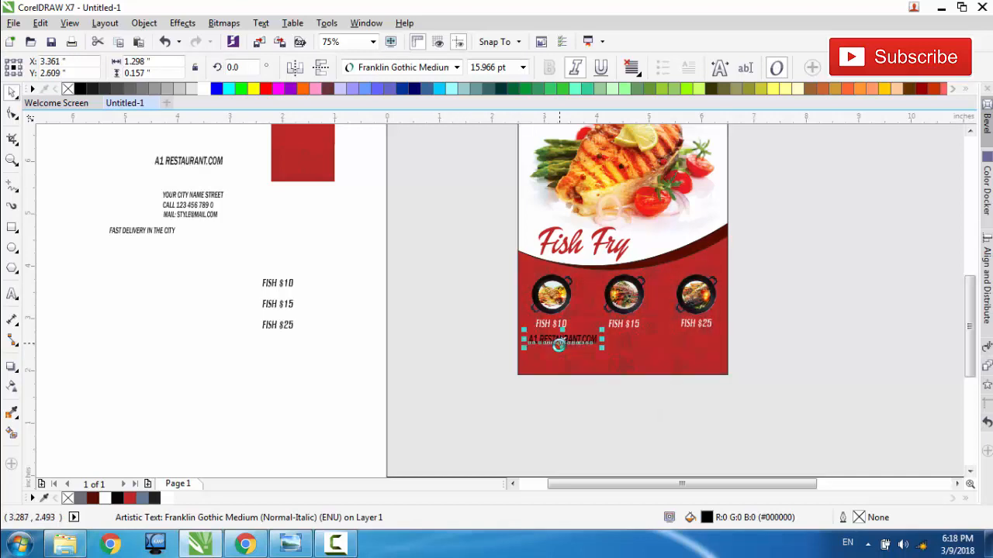
scroll(572, 348, up, 3)
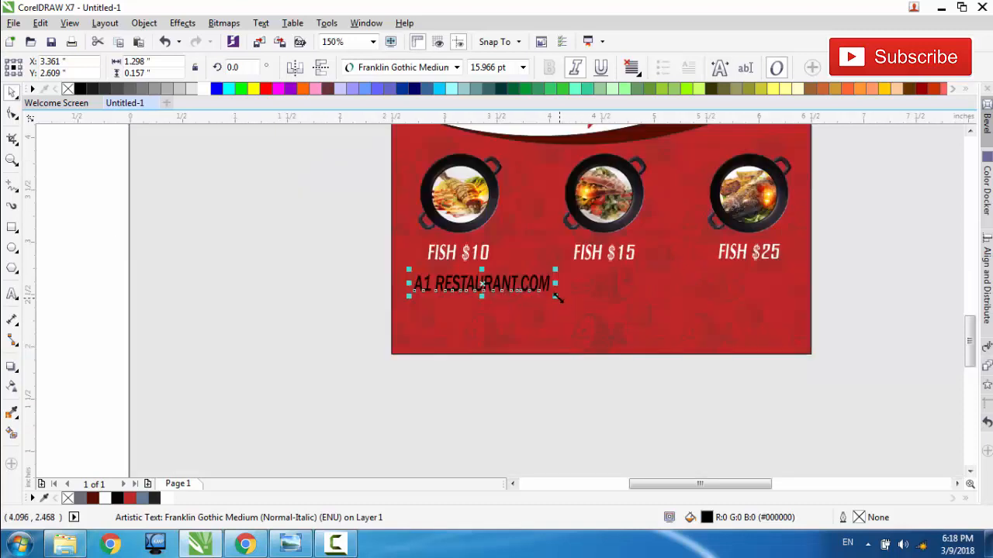
drag(557, 297, 608, 327)
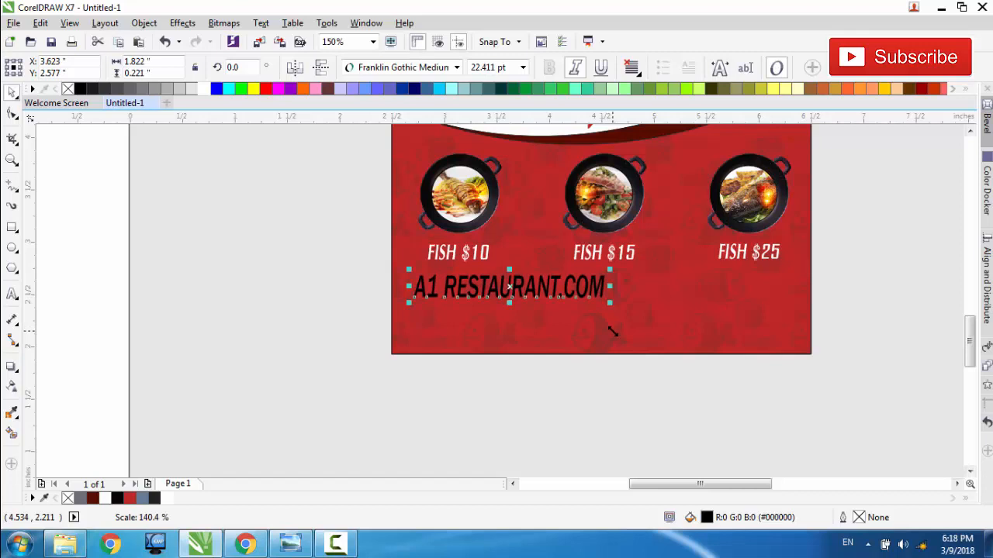
Step: Place a copy of the FAST DELIVERY IN THE CITY text beside the flyer's lower left, at about X 1.2, Y 2.61 in
scroll(612, 338, down, 3)
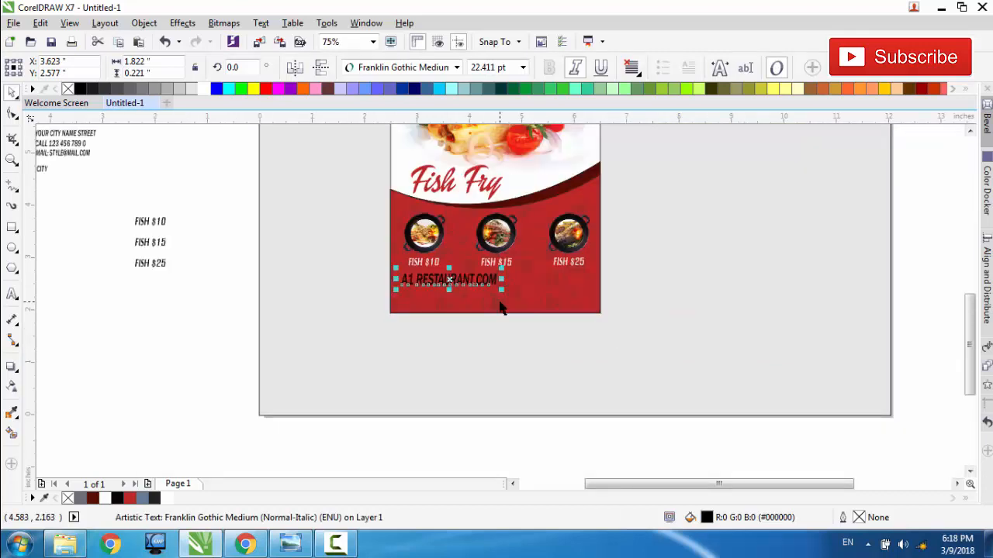
scroll(501, 305, down, 2)
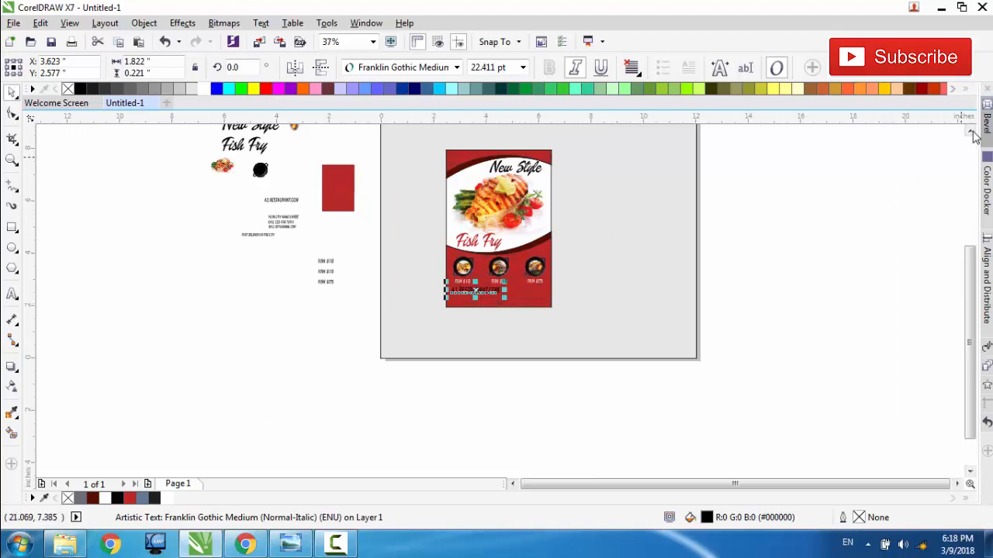
scroll(941, 147, up, 2)
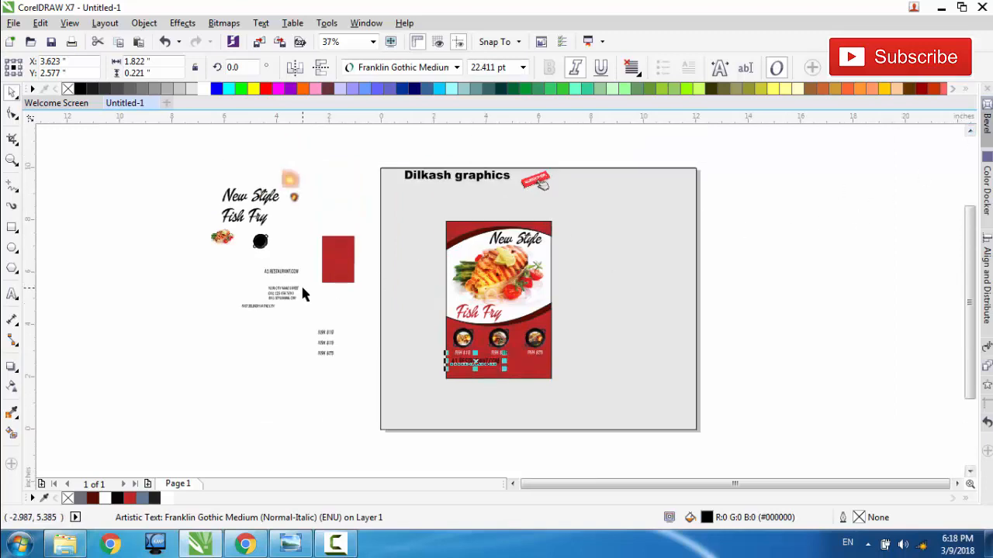
scroll(295, 291, up, 1)
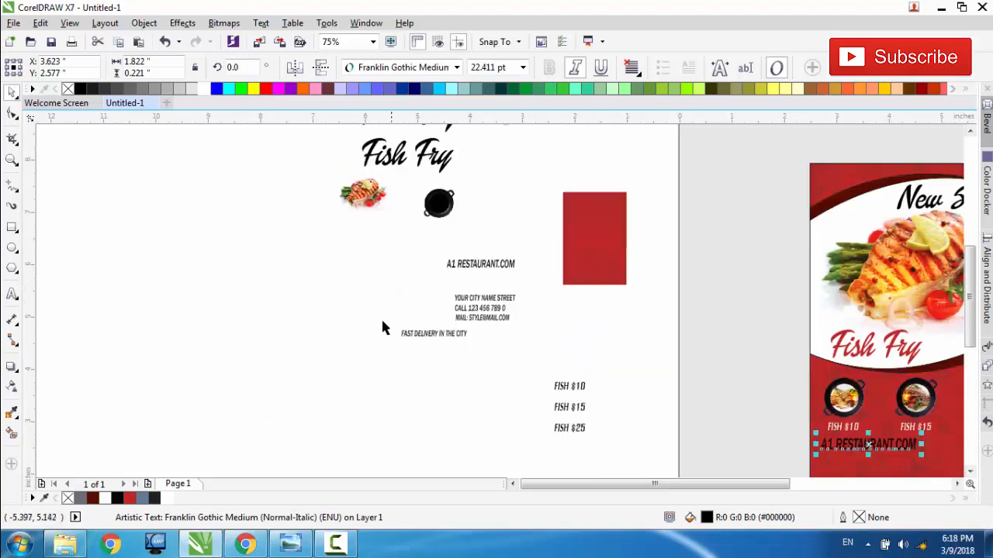
drag(395, 328, 741, 442)
drag(732, 484, 764, 483)
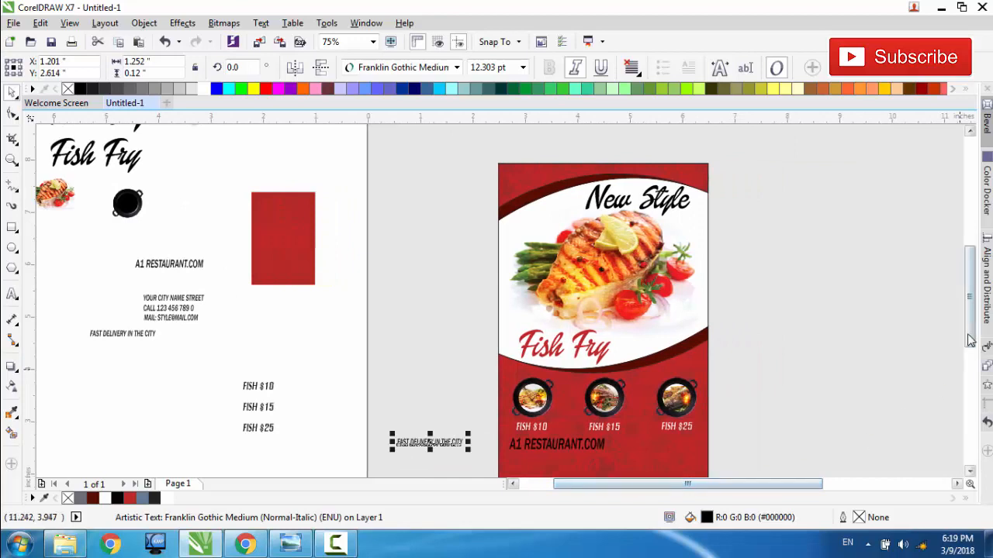
Step: Draw a rectangle about 2.04 by 0.34 in below A1 RESTAURANT.COM, starting at the flyer's left edge
drag(968, 336, 968, 380)
scroll(546, 285, up, 1)
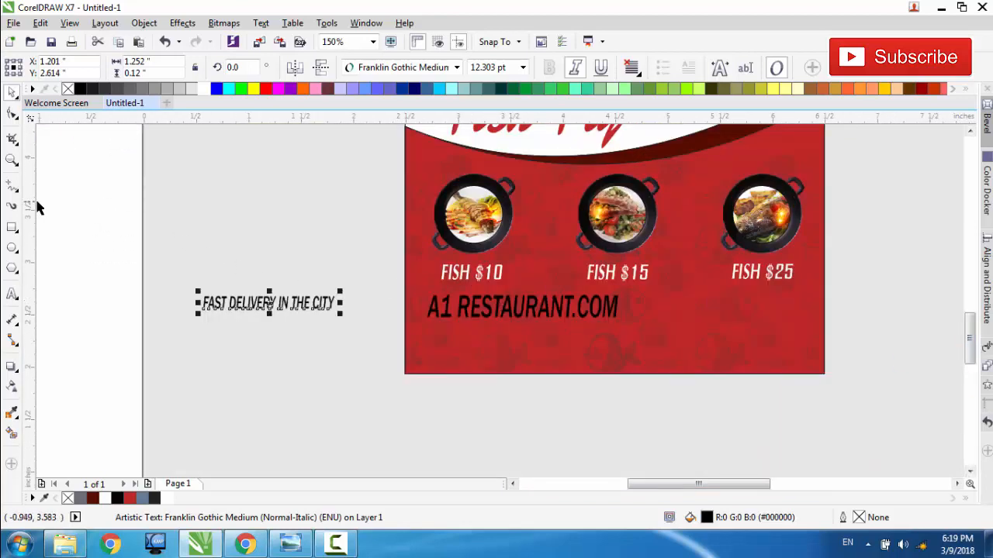
click(11, 228)
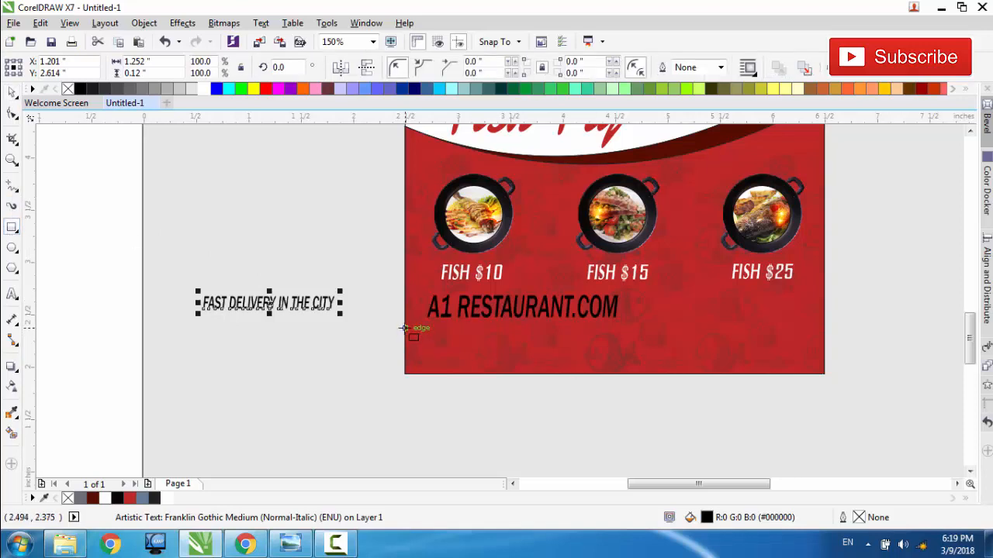
drag(405, 327, 622, 366)
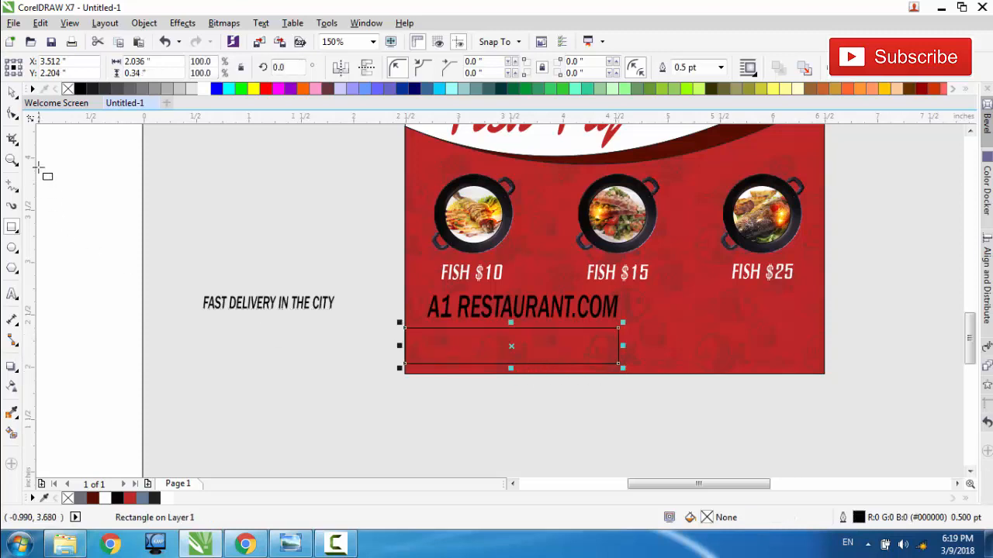
Step: Move the copied FAST DELIVERY IN THE CITY text into the rectangle and enlarge it to about 17.75 pt
click(12, 91)
click(276, 306)
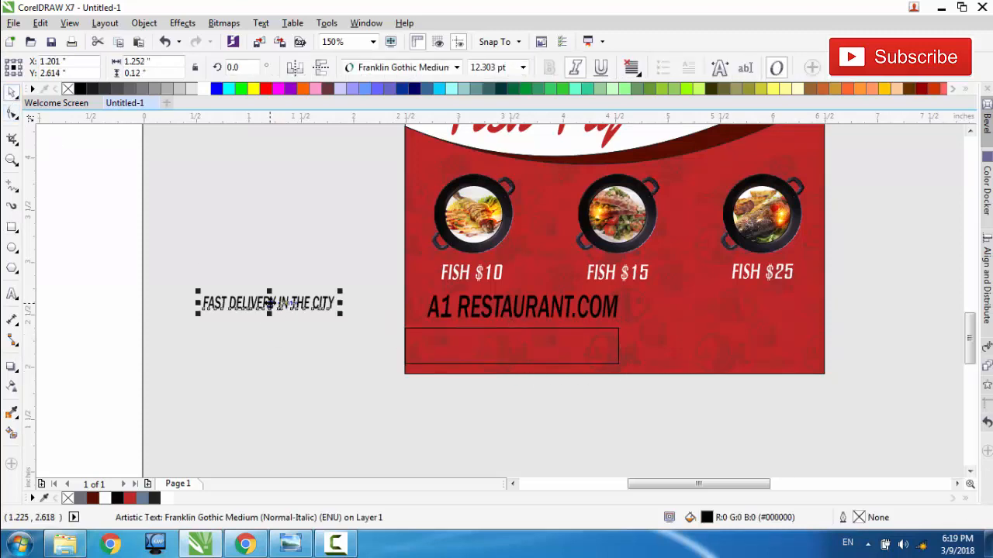
drag(270, 303, 482, 344)
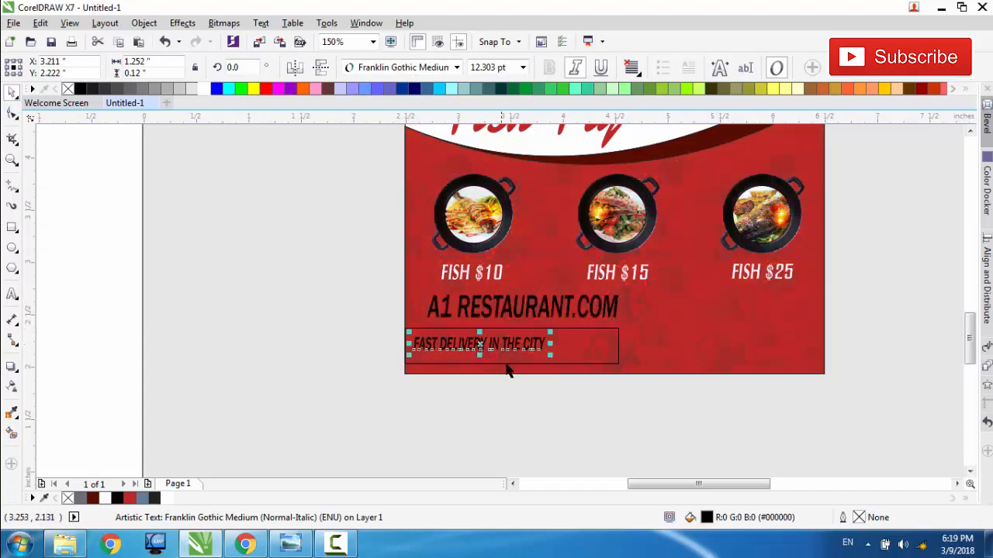
drag(550, 356, 611, 366)
click(523, 349)
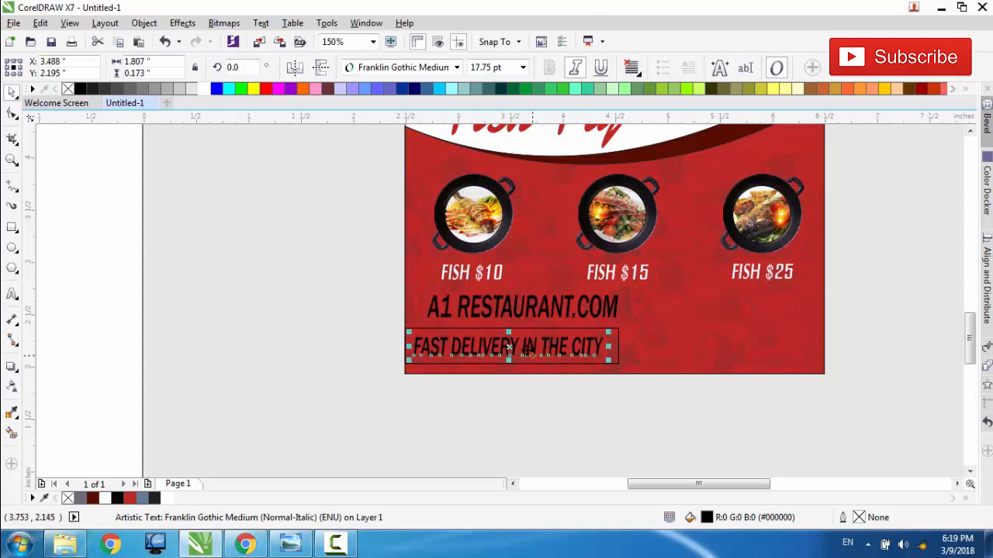
Step: Move the delivery text just below the flyer and fill the rectangle with near-black #0A0200
drag(508, 347, 515, 390)
click(504, 355)
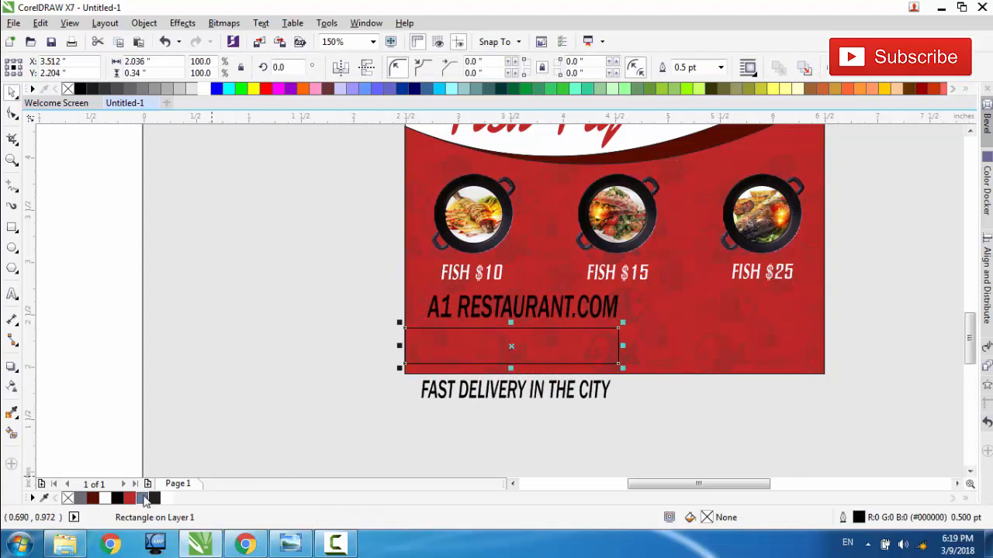
click(117, 499)
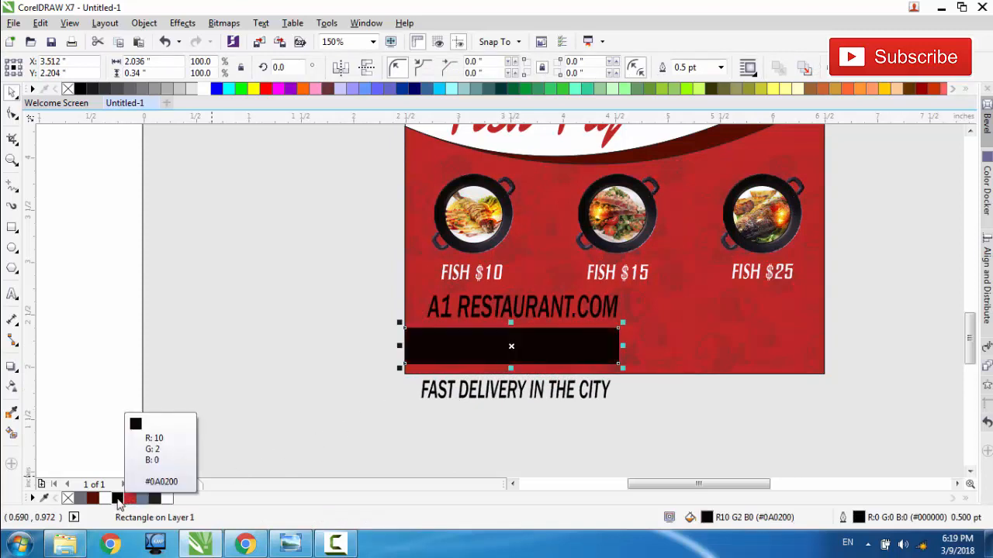
Step: Colour the FAST DELIVERY IN THE CITY text white and move it onto the black bar, at about X 3.59, Y 2.18 in
click(454, 396)
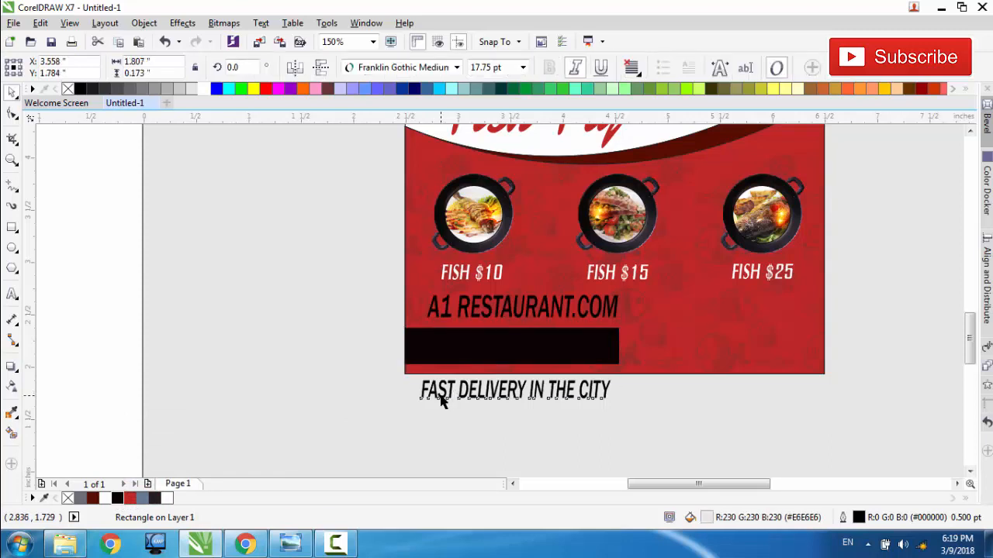
click(167, 499)
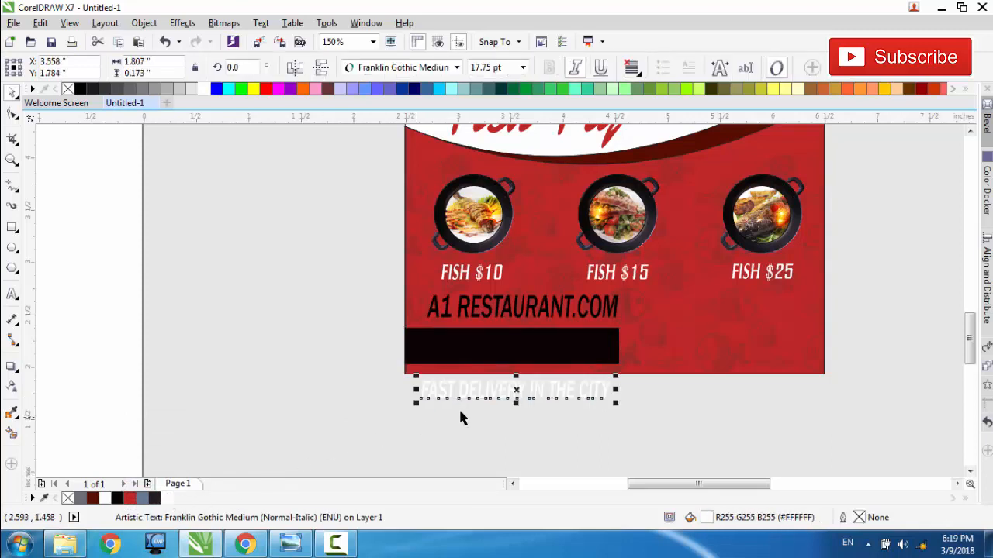
drag(516, 389, 519, 348)
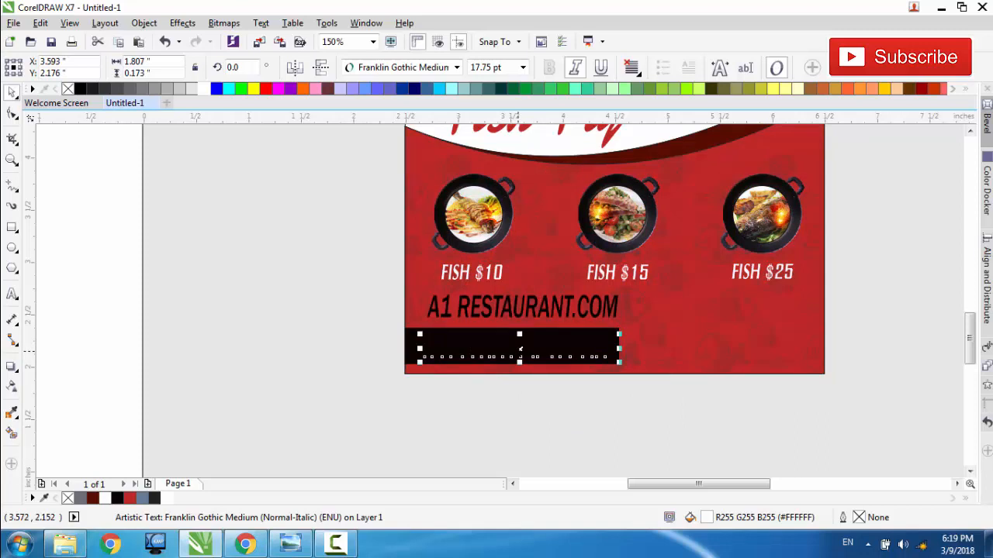
click(507, 380)
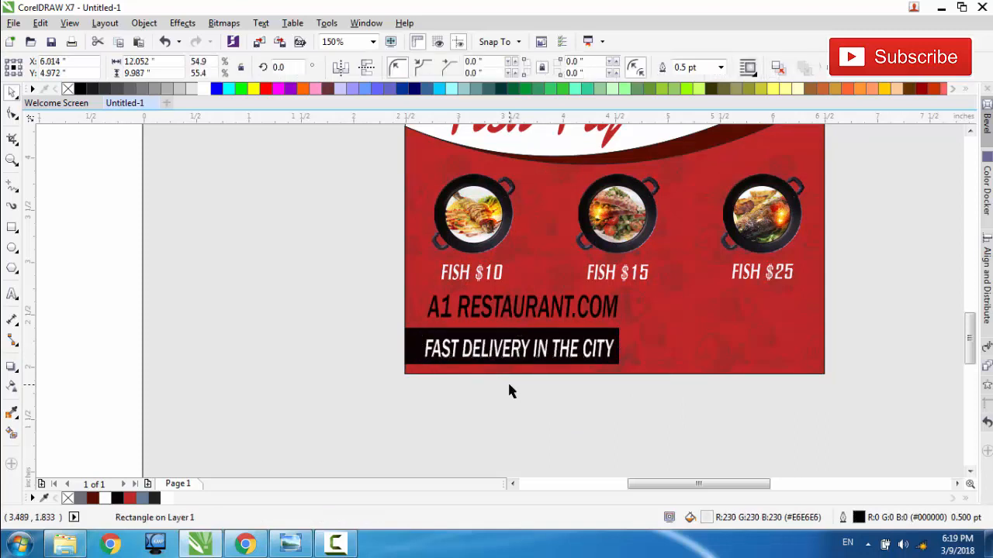
Step: Copy the three contact lines (address, phone and mail) onto the flyer beside the black delivery bar
key(F3)
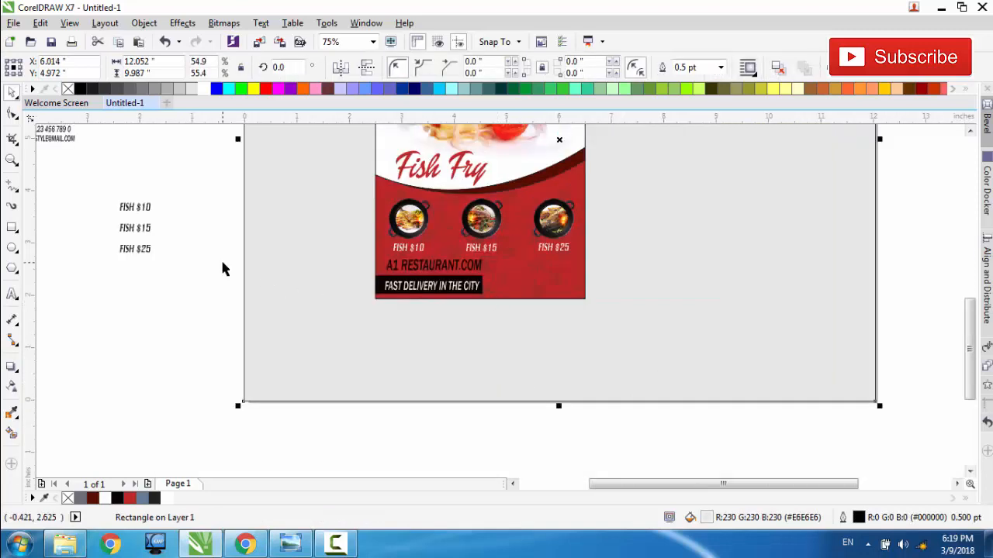
drag(799, 483, 751, 481)
scroll(920, 145, up, 1)
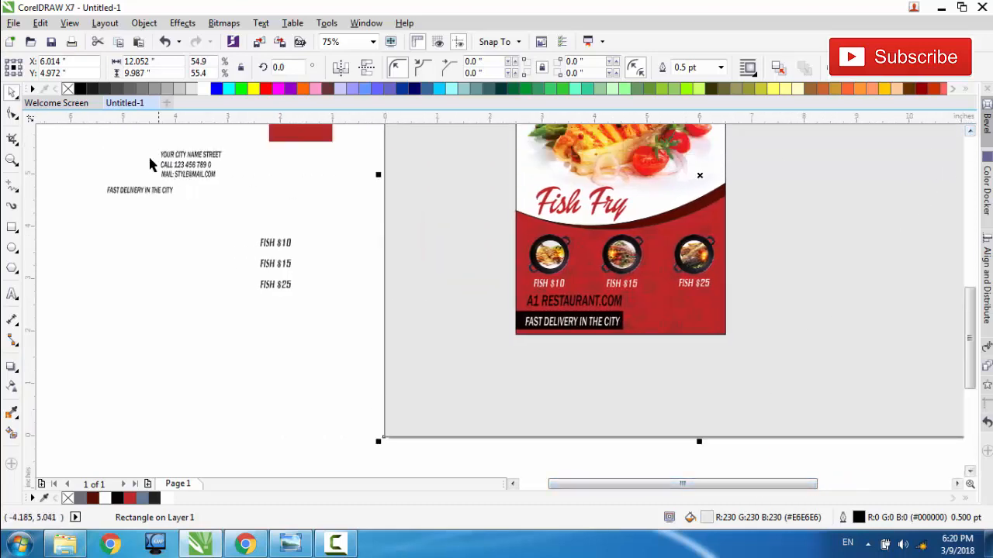
drag(226, 185, 669, 315)
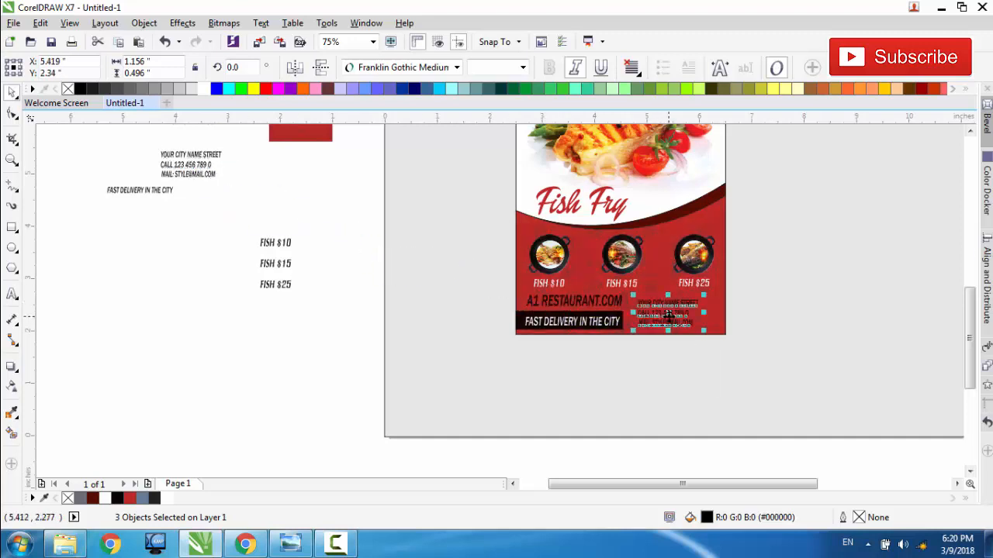
Step: Enlarge the copied contact lines to about 1.44 by 0.62 in and move them to about X 5.58, Y 2.37 in
scroll(669, 315, up, 2)
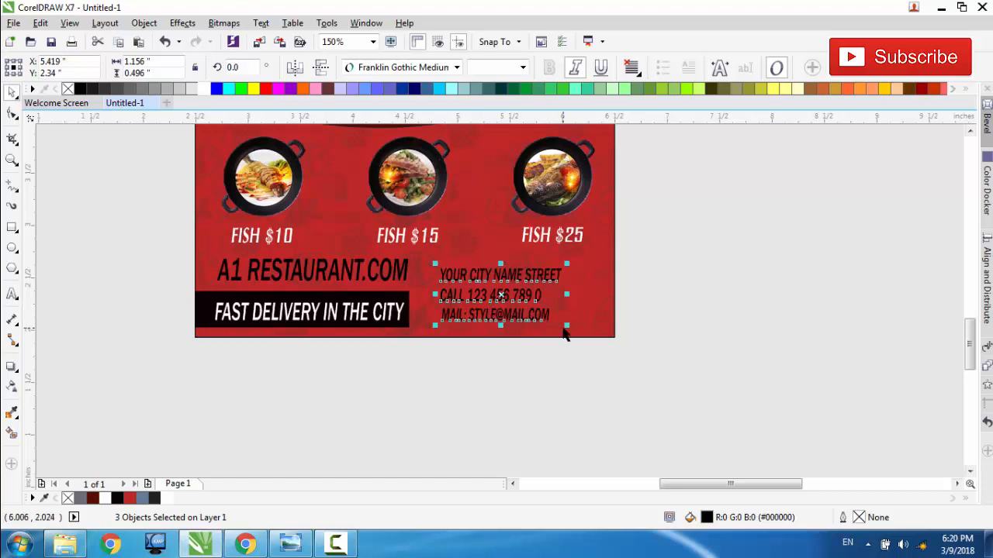
drag(569, 325, 596, 338)
mouse_move(517, 302)
mouse_down()
mouse_move(520, 287)
mouse_move(517, 295)
mouse_up()
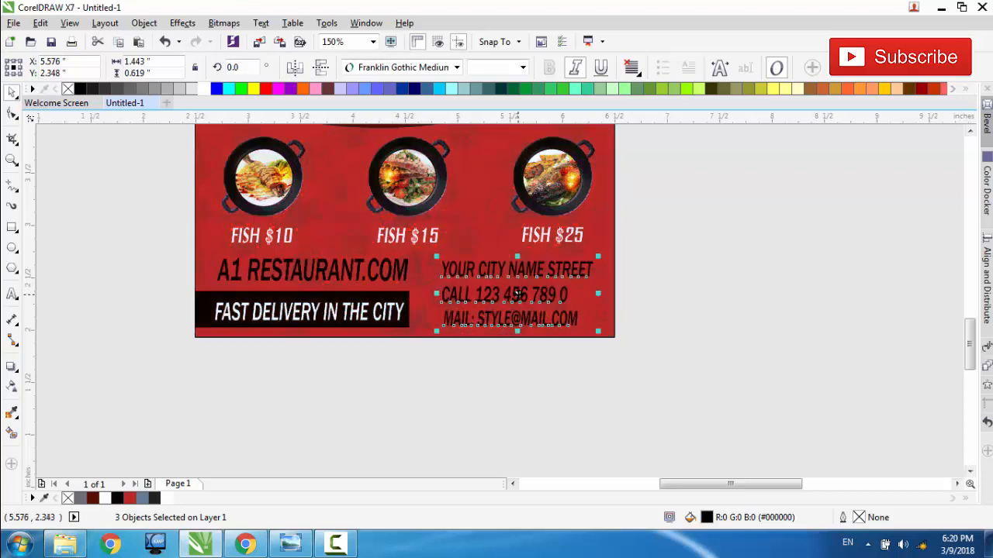
key(Up)
key(Up)
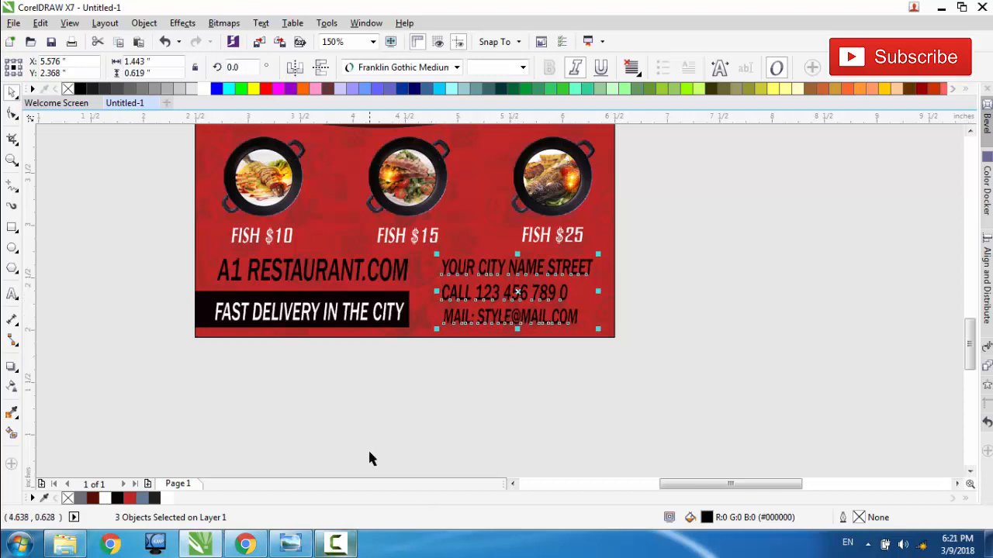
right_click(460, 360)
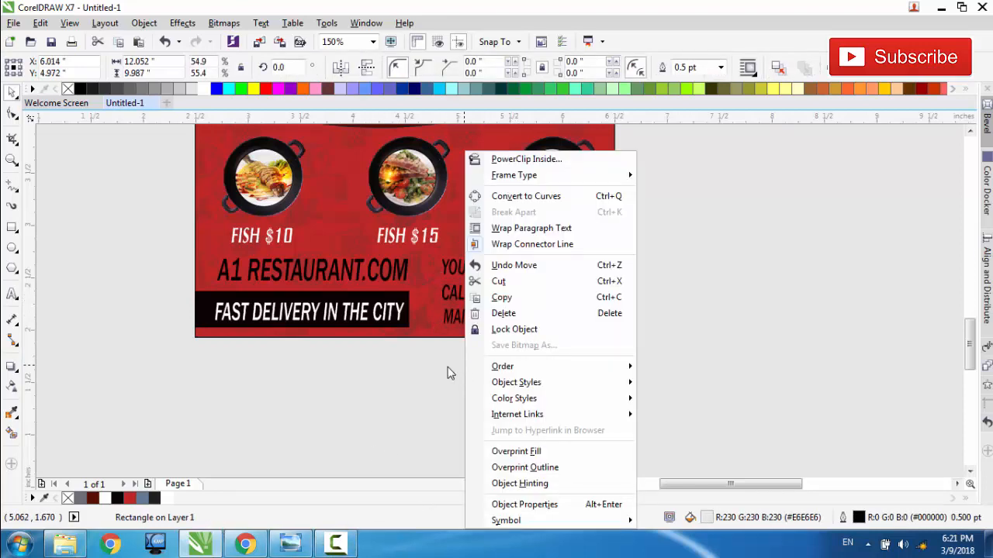
click(449, 372)
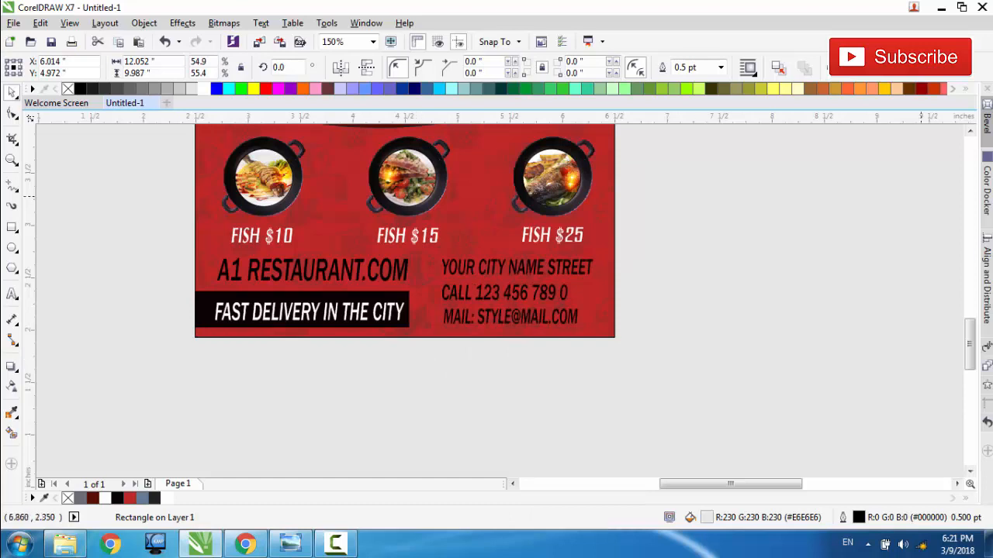
Step: Reduce the height of the black bar behind FAST DELIVERY IN THE CITY evenly to about 0.27 in
click(969, 131)
click(970, 131)
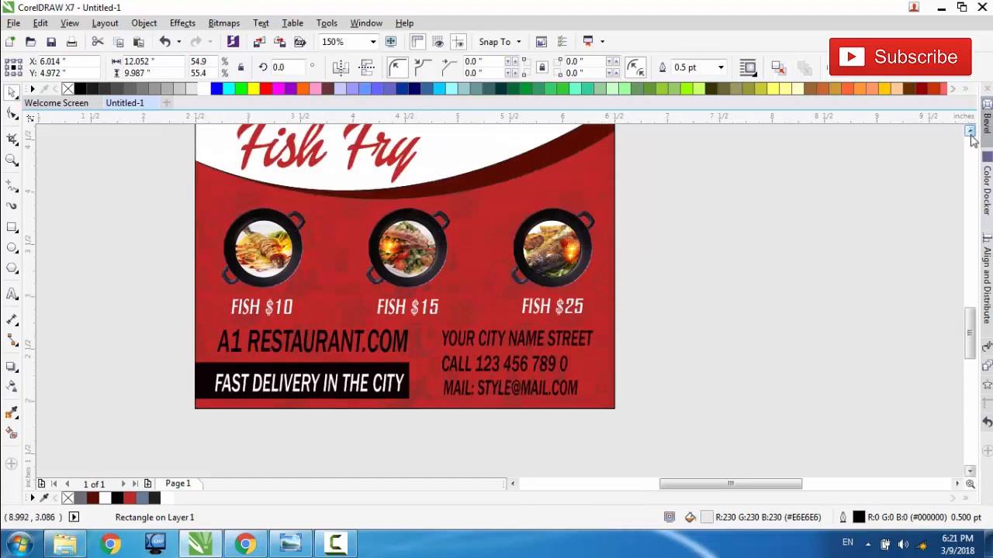
click(274, 364)
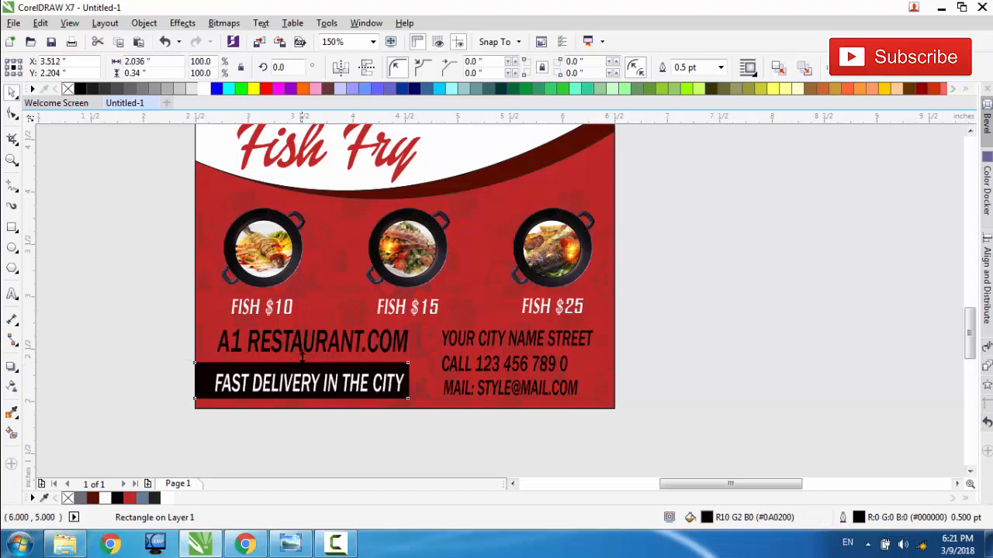
drag(301, 359, 302, 383)
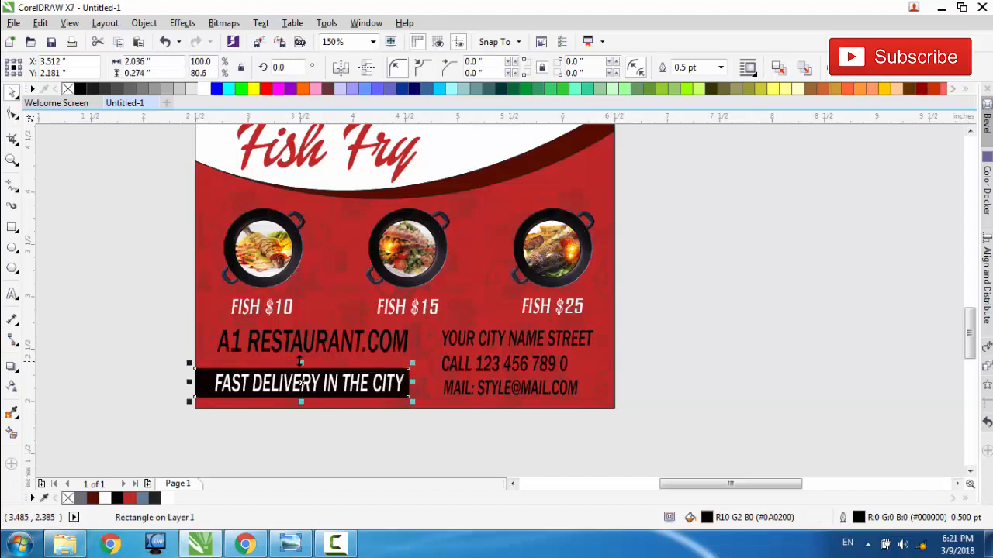
Step: Move the A1 RESTAURANT.COM text down on the flyer so it sits just above the black bar
click(275, 347)
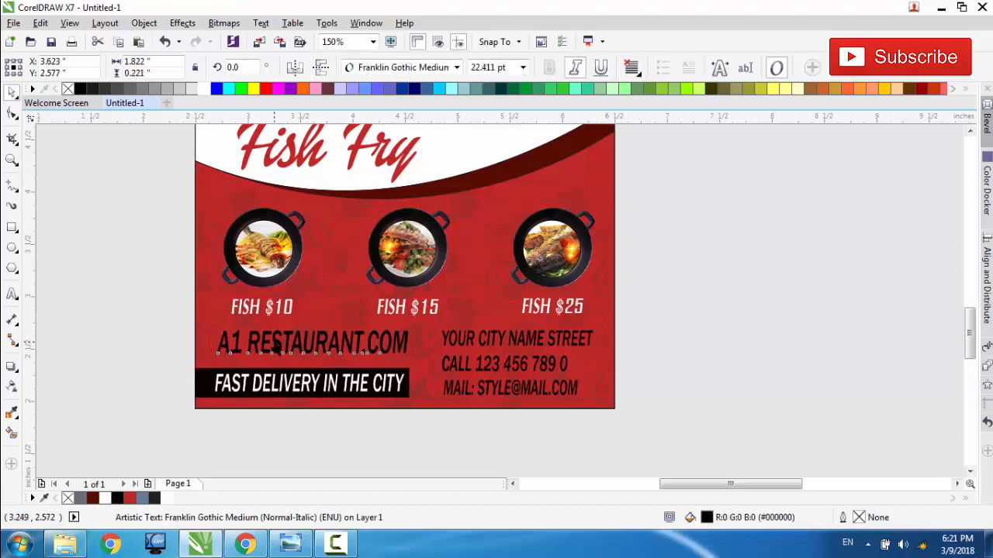
drag(276, 347, 276, 352)
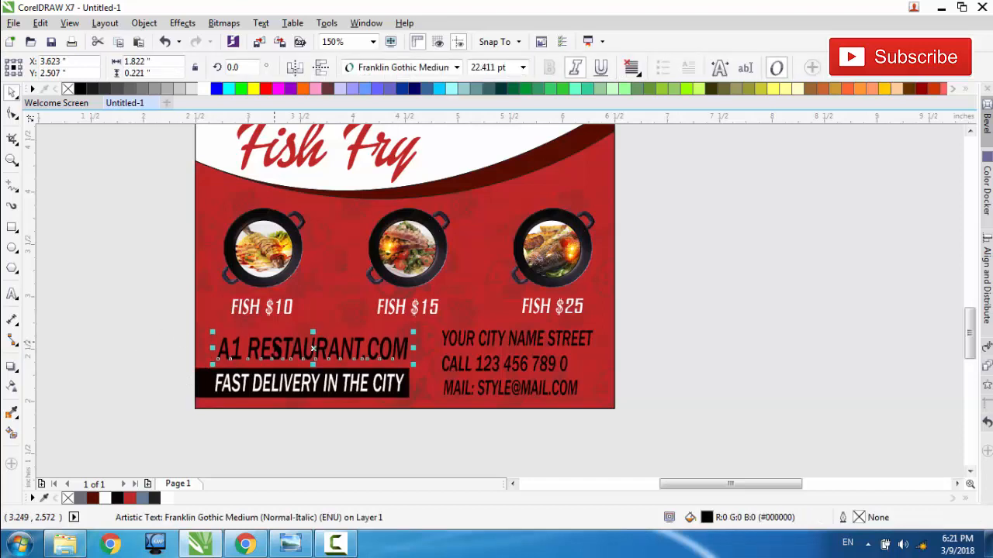
key(Down)
key(Down)
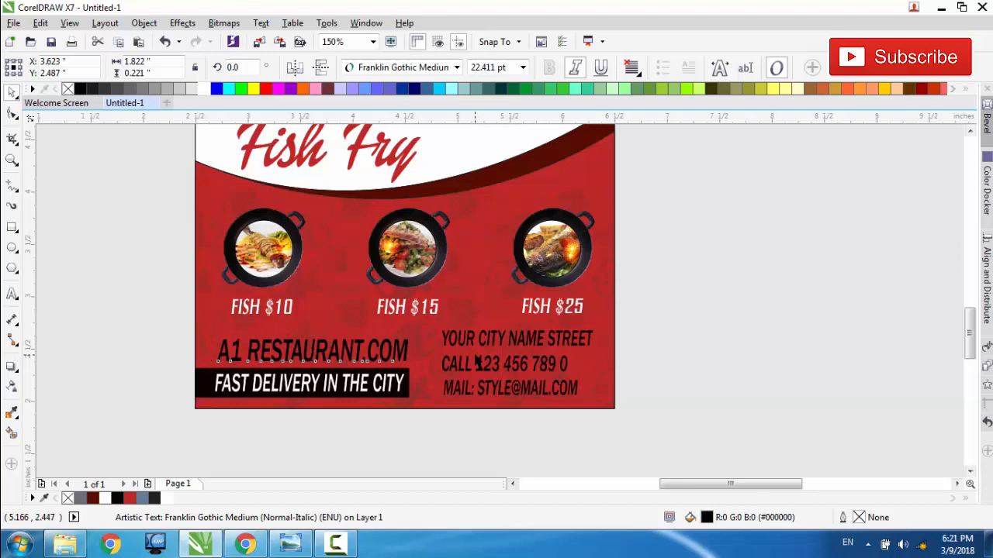
key(Down)
Step: Select the flyer's phone and mail lines together and shift them slightly down to about Y 2.22 in
click(475, 356)
click(491, 372)
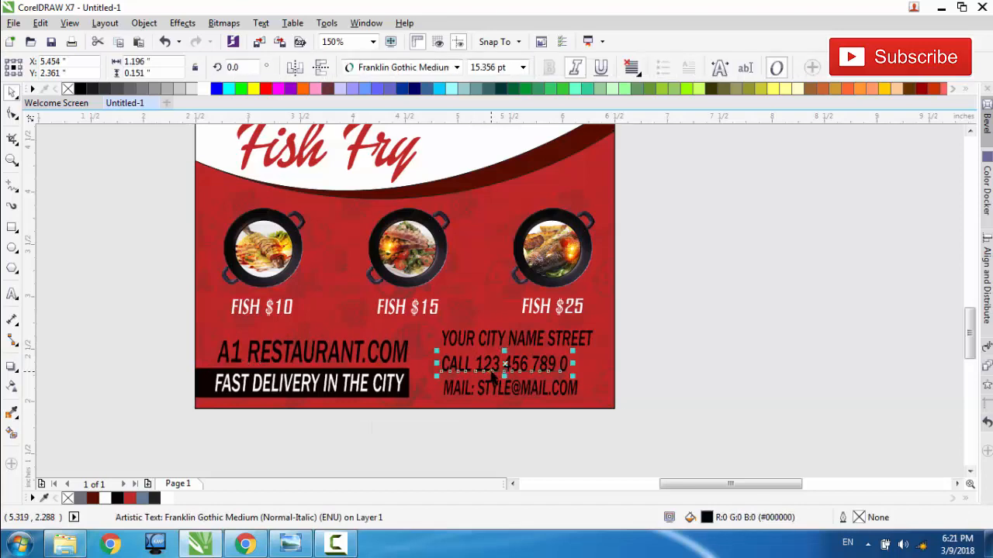
click(636, 341)
key(F3)
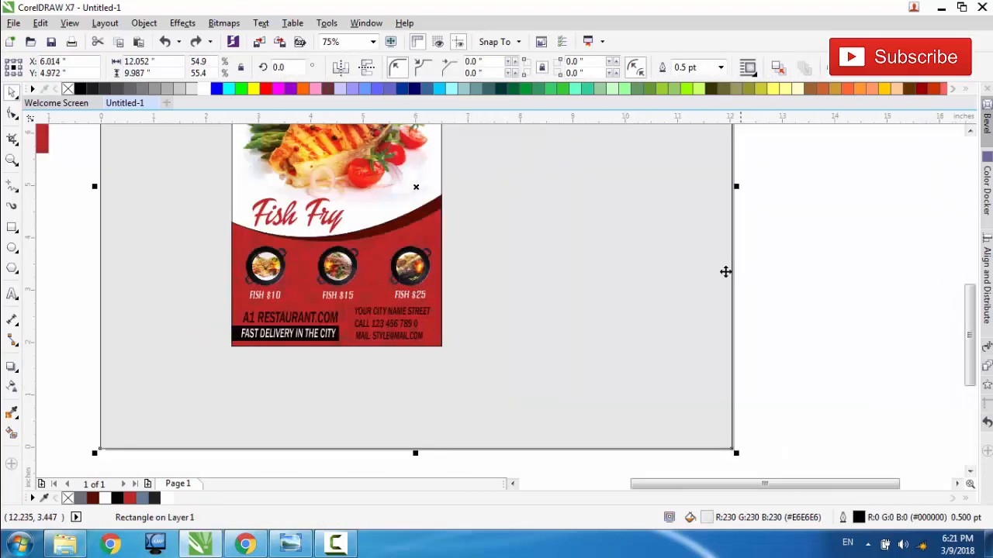
click(757, 315)
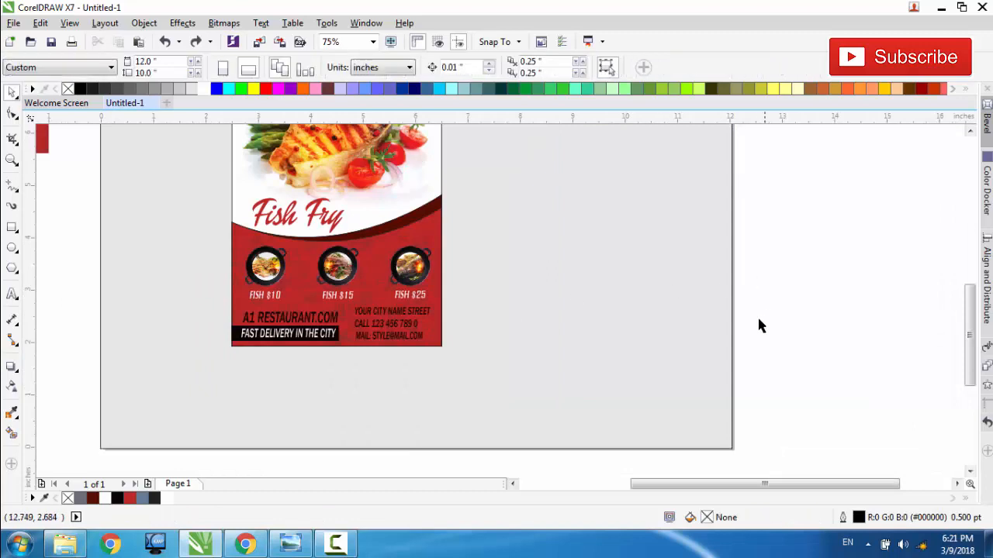
drag(766, 312, 339, 377)
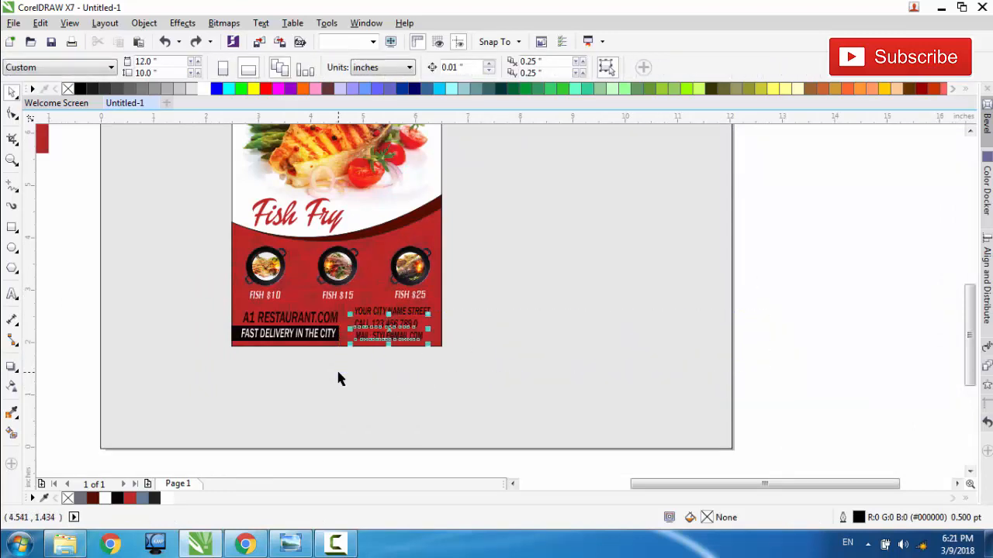
key(Down)
key(Down)
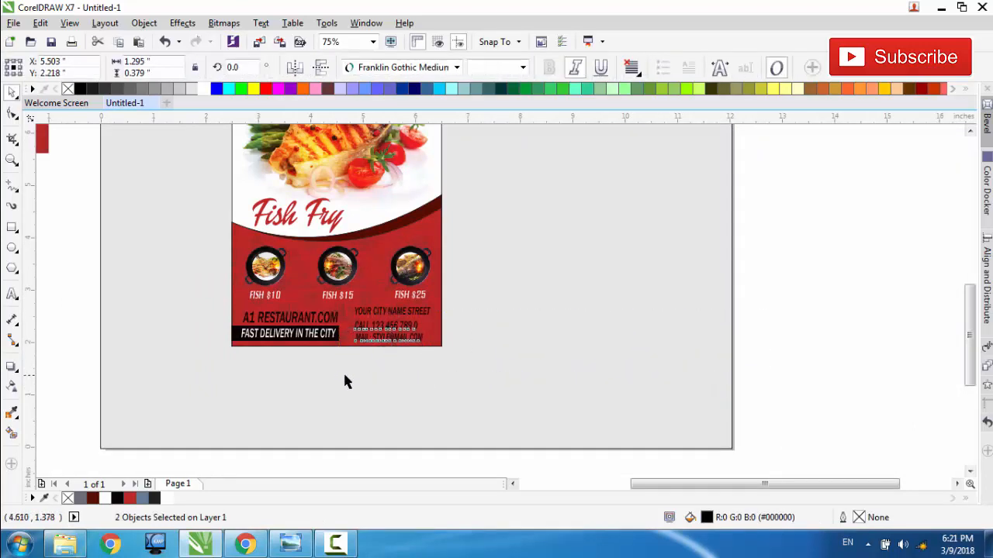
Step: Move the flyer's address line down, closer to the phone line, at about Y 2.54 in
click(788, 261)
drag(788, 263, 353, 328)
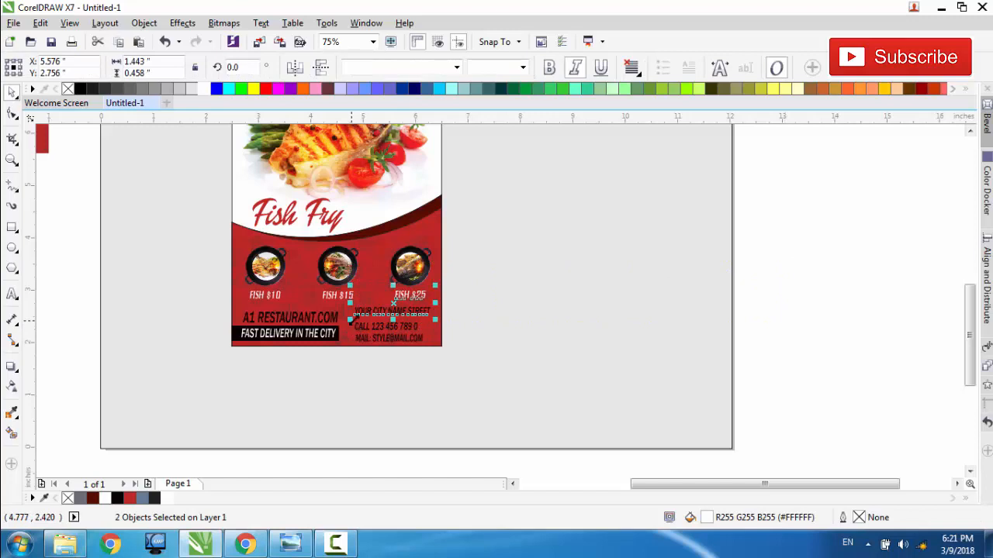
click(756, 299)
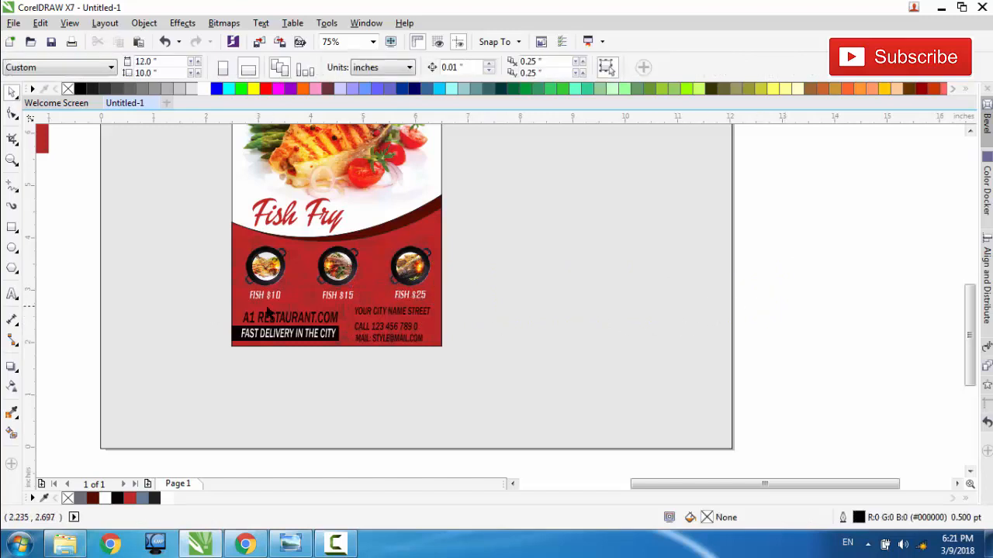
drag(386, 310, 387, 313)
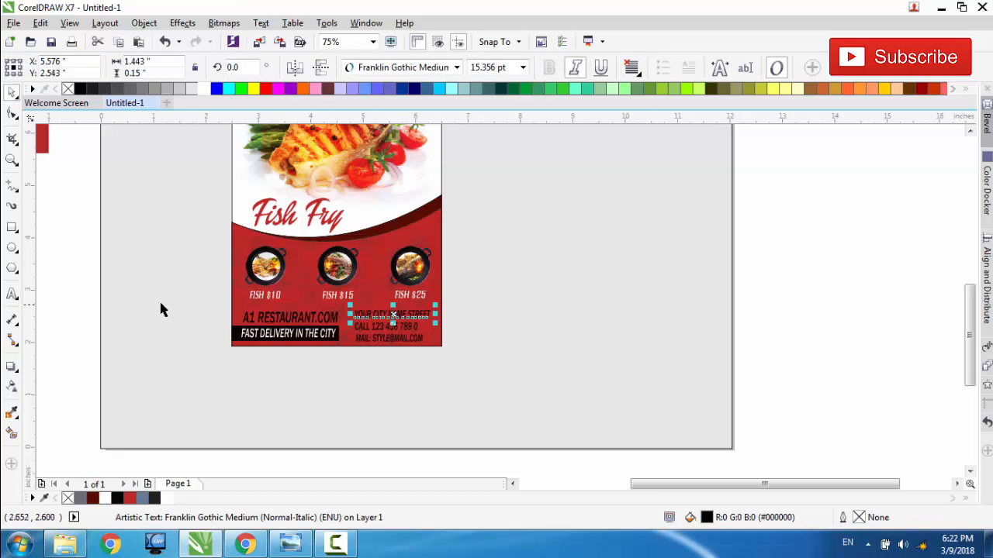
click(128, 264)
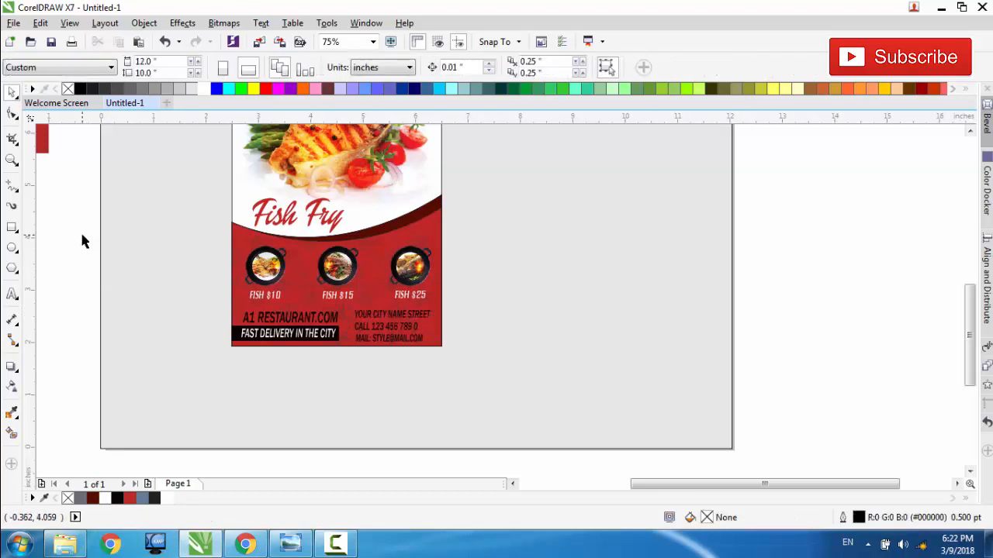
Step: Enlarge the three dish-filled pans with their price labels together to about 3.95 by 1.18 in
drag(81, 235, 454, 310)
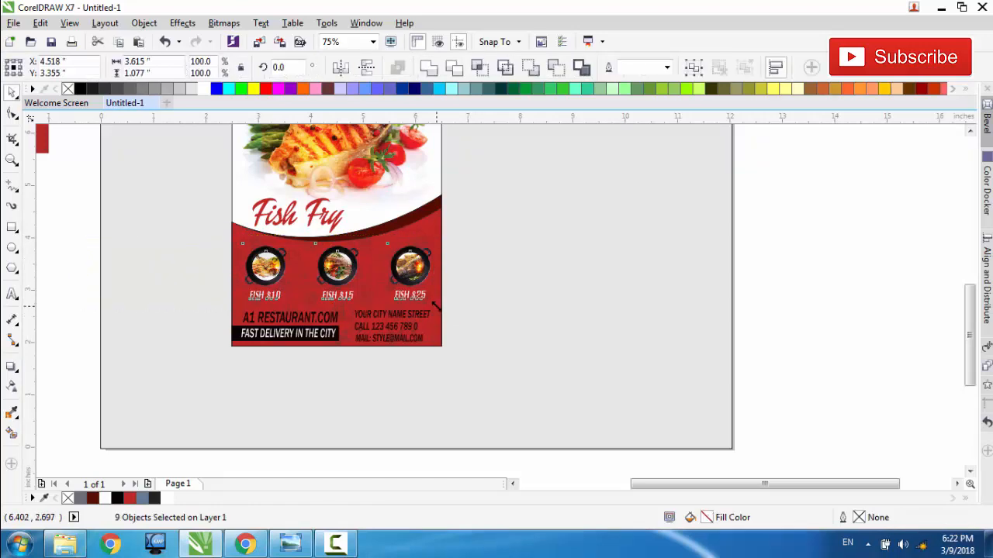
drag(436, 306, 444, 314)
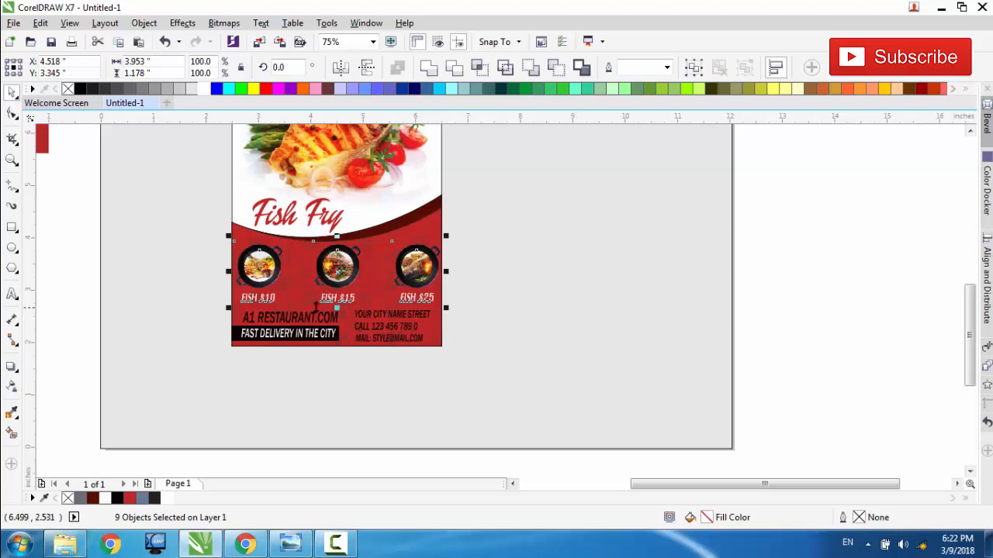
click(81, 253)
Step: Examine the complete flyer layout from the New Style title to the contact details
scroll(339, 289, up, 1)
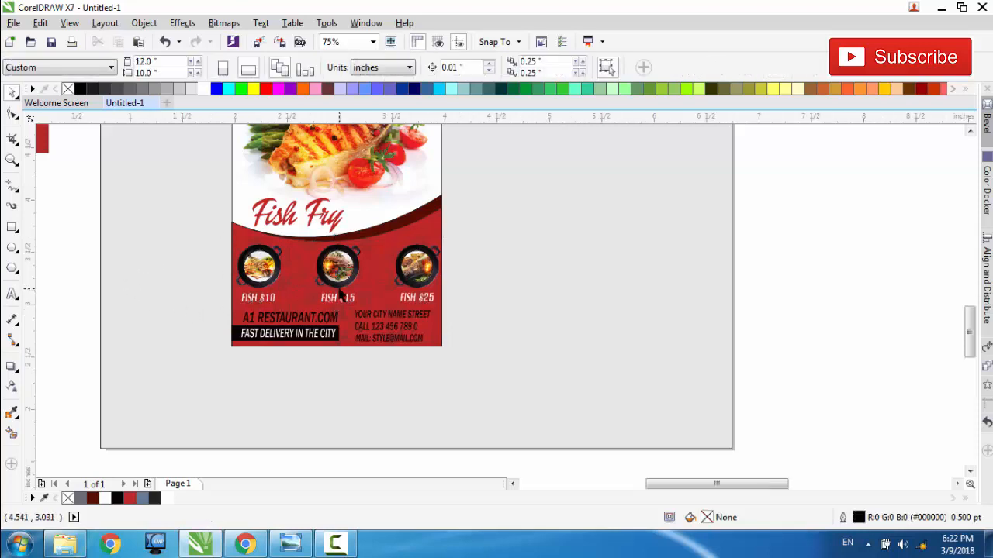
scroll(518, 310, down, 1)
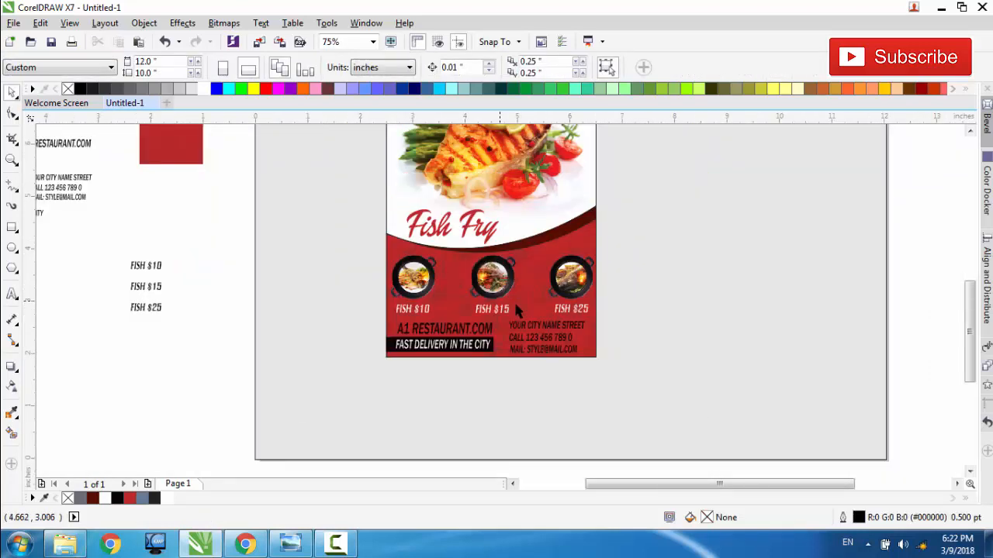
scroll(518, 311, down, 1)
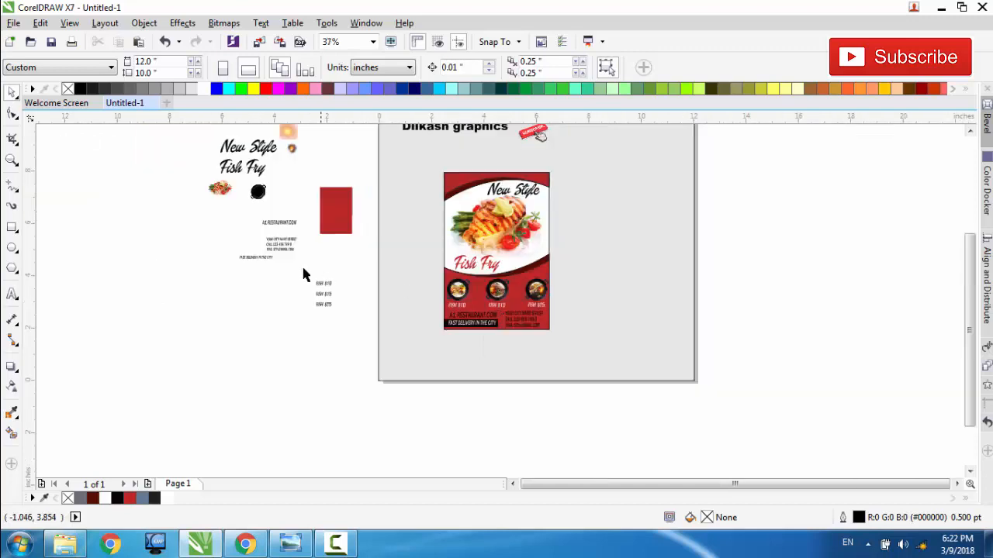
click(11, 161)
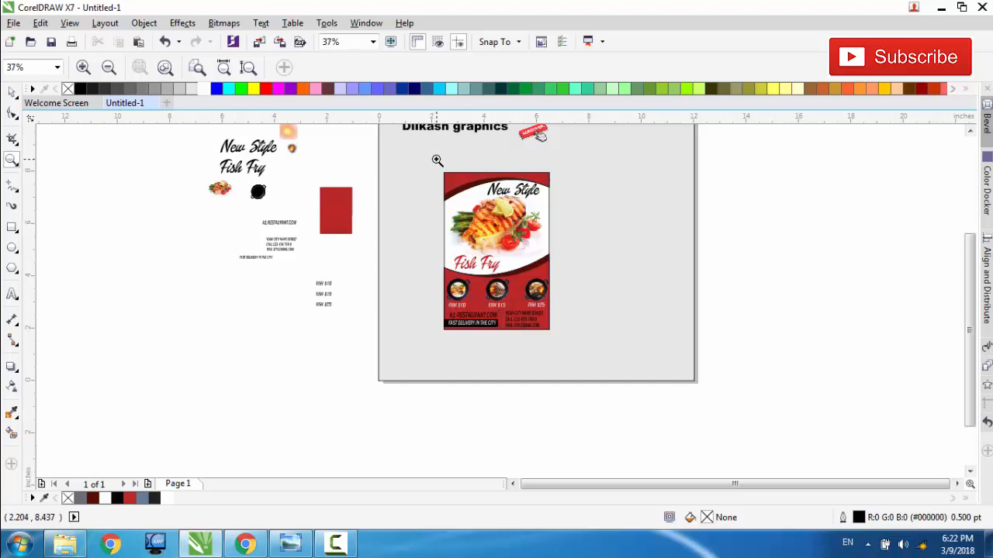
drag(437, 160, 555, 333)
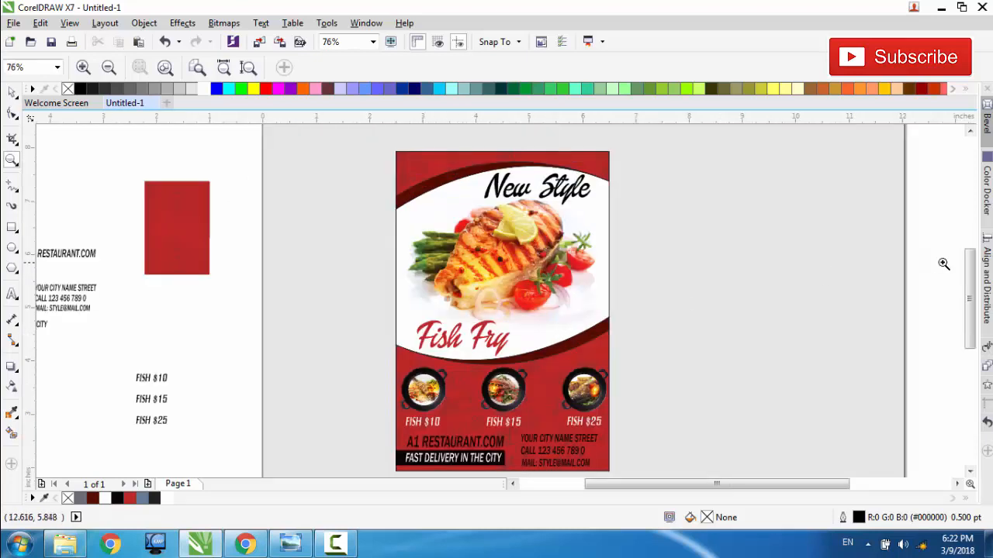
mouse_move(971, 284)
mouse_down()
mouse_move(975, 298)
mouse_move(974, 287)
mouse_up()
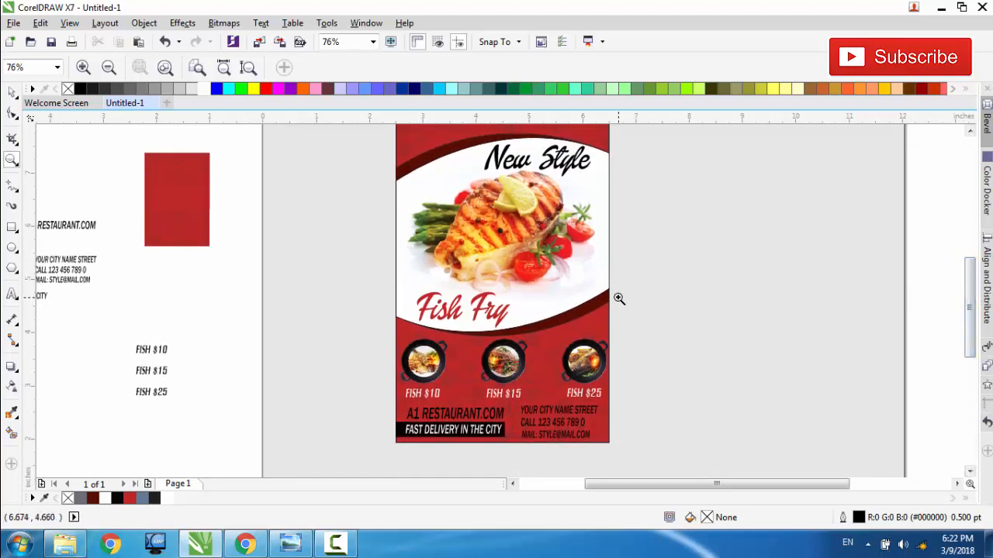
right_click(618, 298)
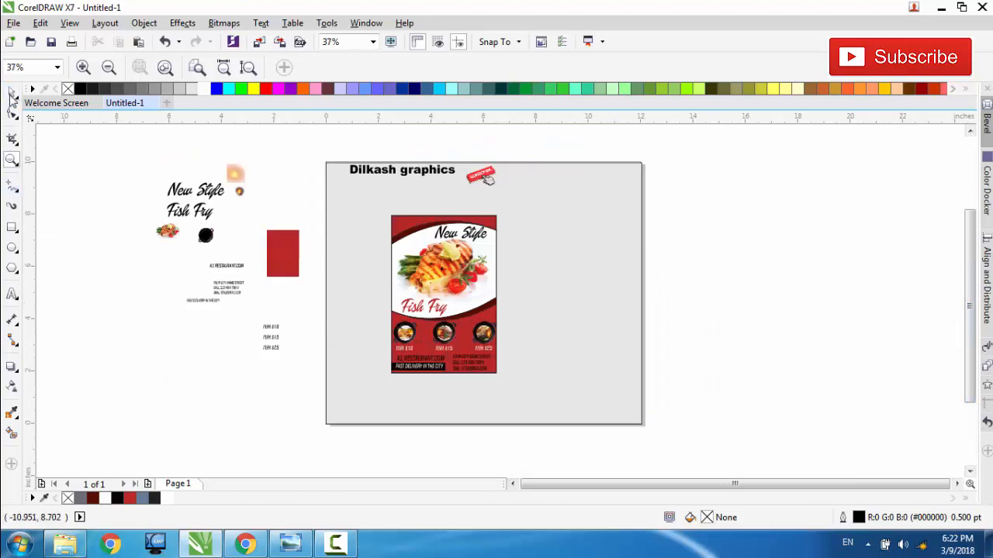
Step: Select all objects of the 4 by 6 in flyer and remove their outlines
click(11, 93)
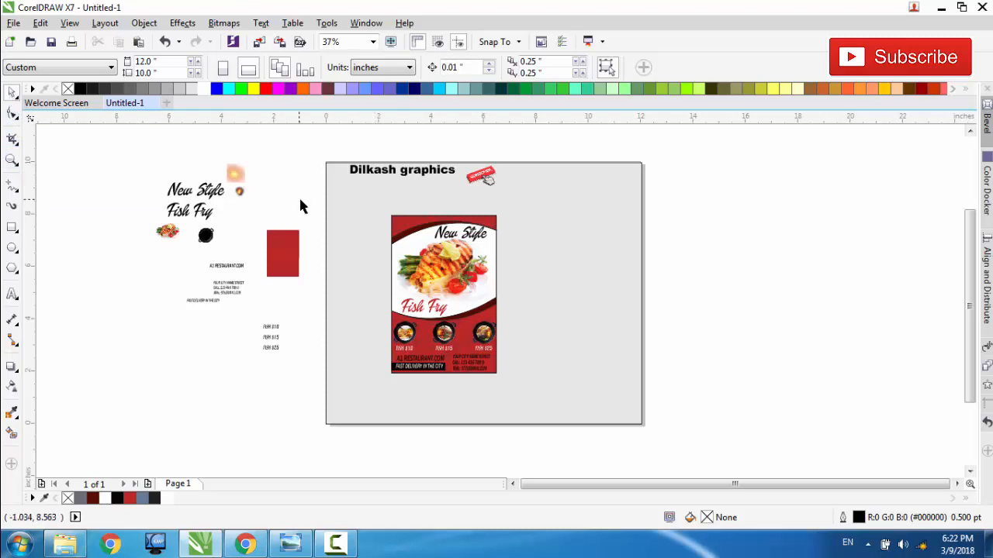
drag(299, 200, 506, 381)
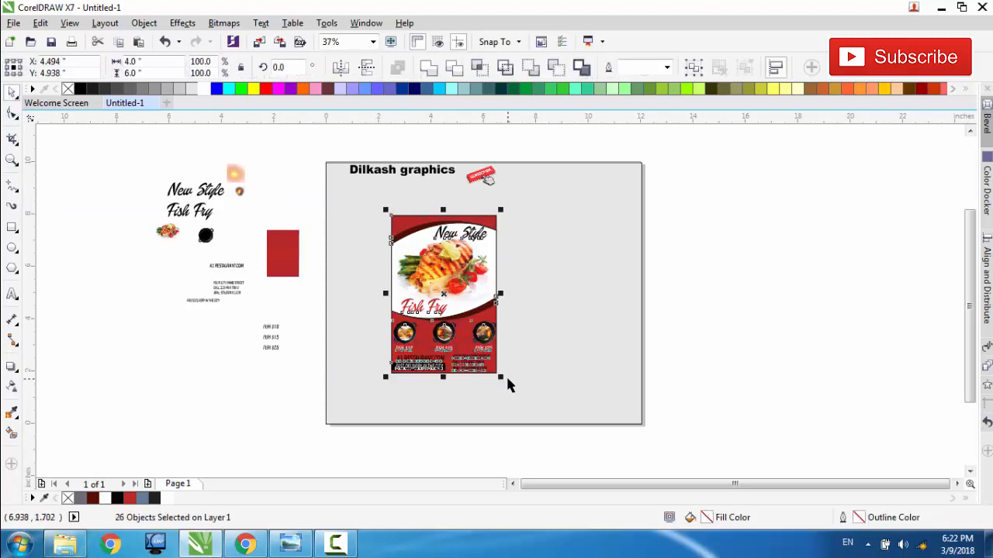
right_click(69, 89)
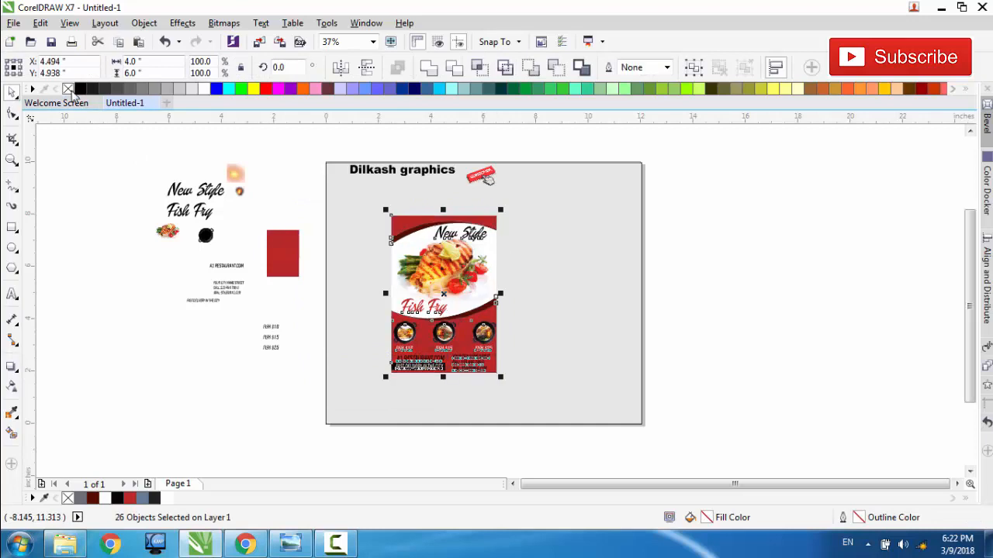
Step: Inspect the outline-free flyer up close, from the New Style title down to the contact details
click(13, 160)
drag(320, 205, 504, 388)
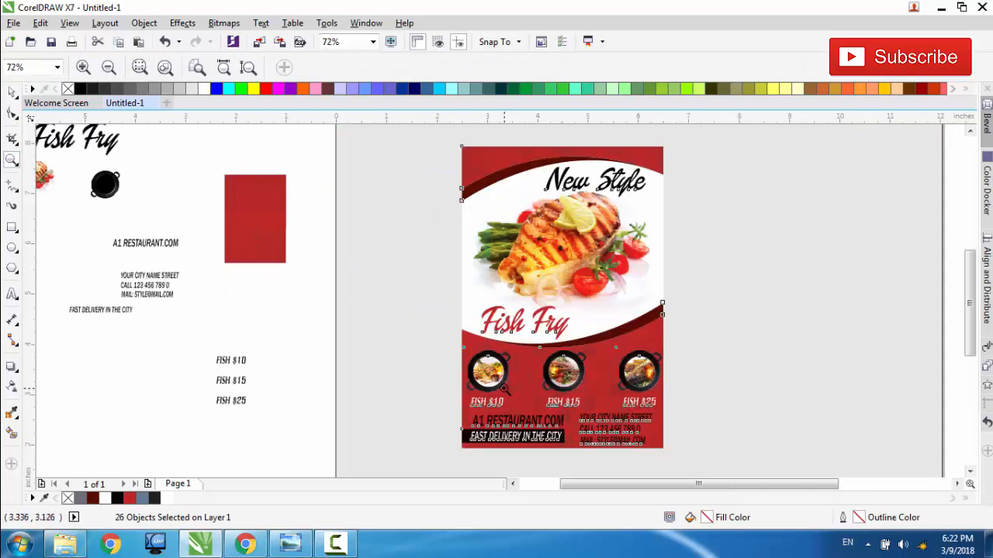
click(585, 327)
right_click(500, 302)
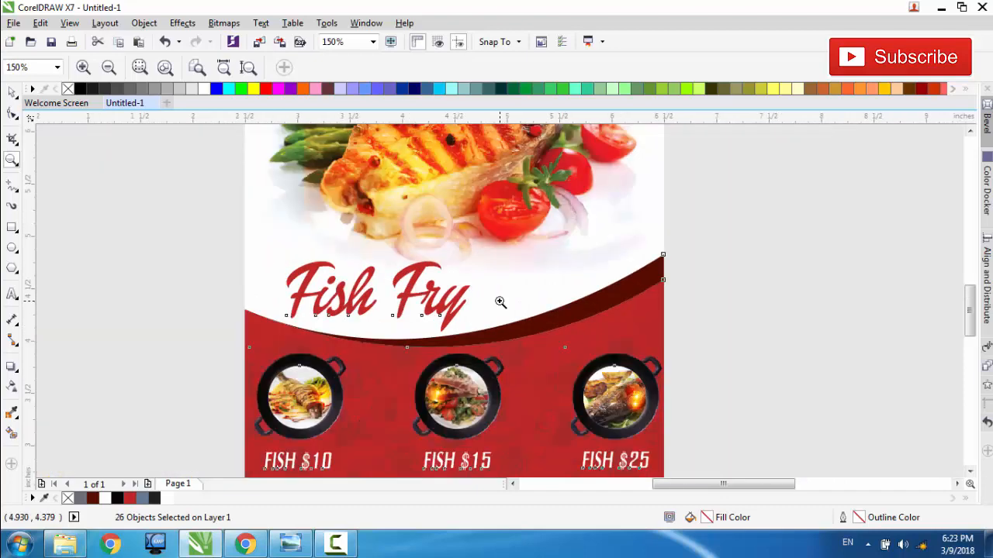
right_click(500, 302)
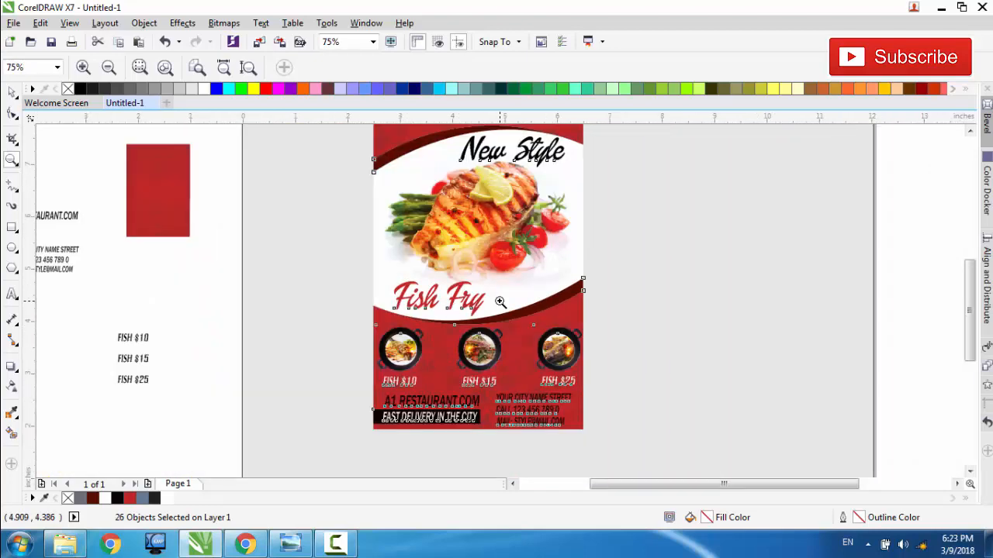
click(13, 92)
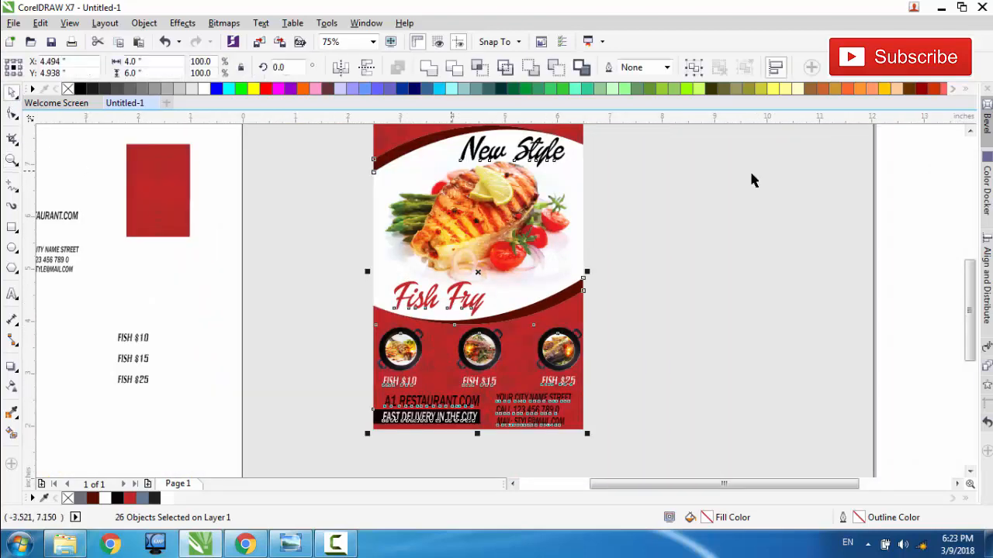
click(969, 132)
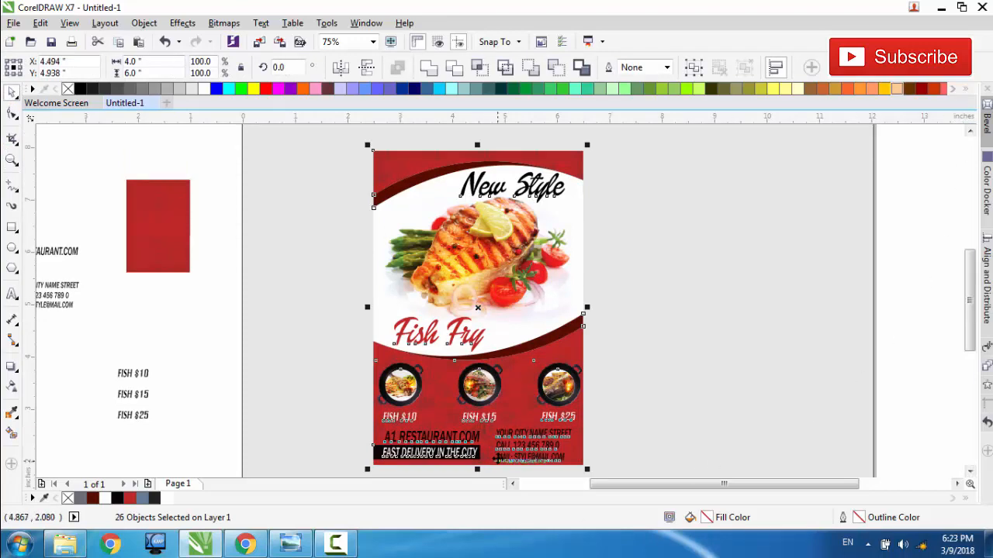
Step: Fill the A1 RESTAURANT.COM website text above the delivery bar with white
scroll(497, 460, up, 1)
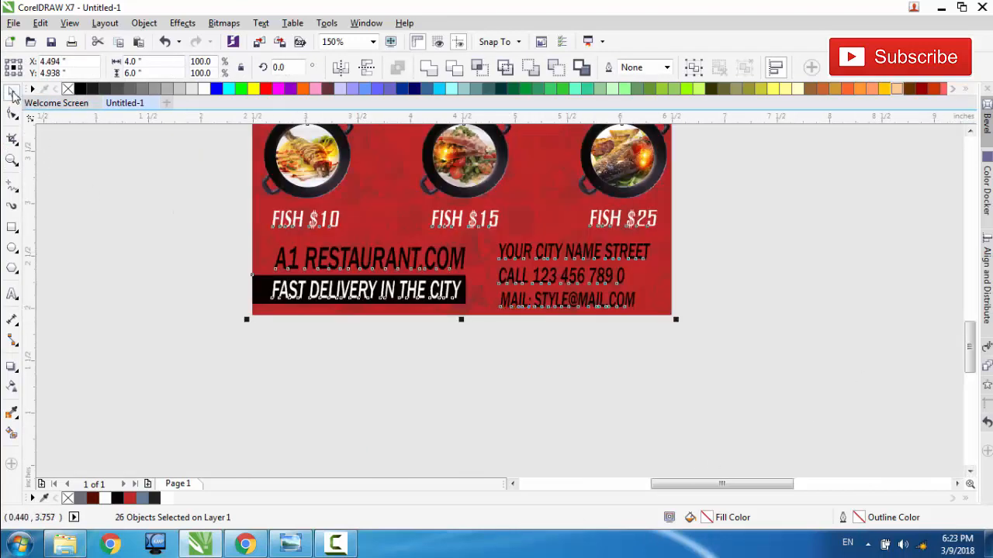
click(304, 254)
scroll(367, 260, down, 1)
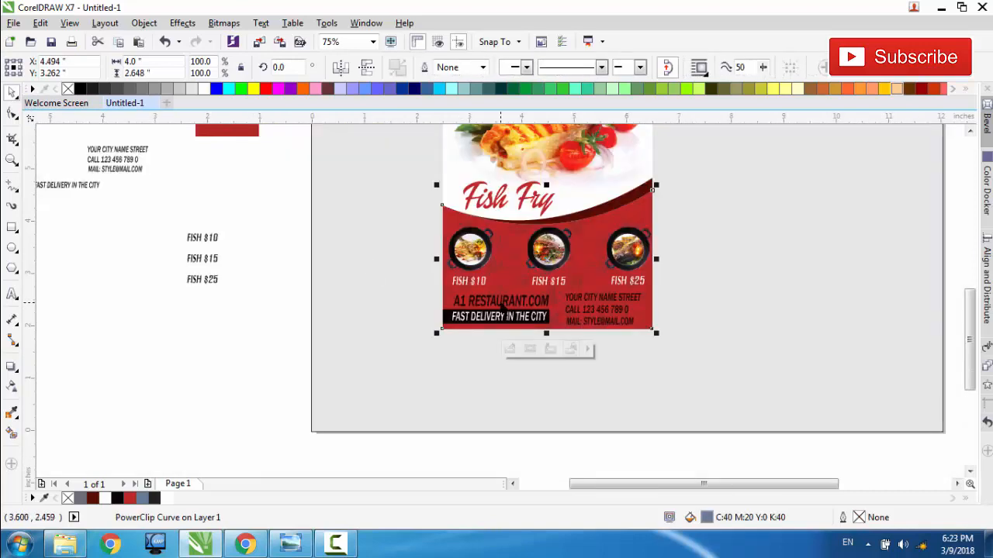
double_click(500, 303)
click(500, 304)
click(288, 287)
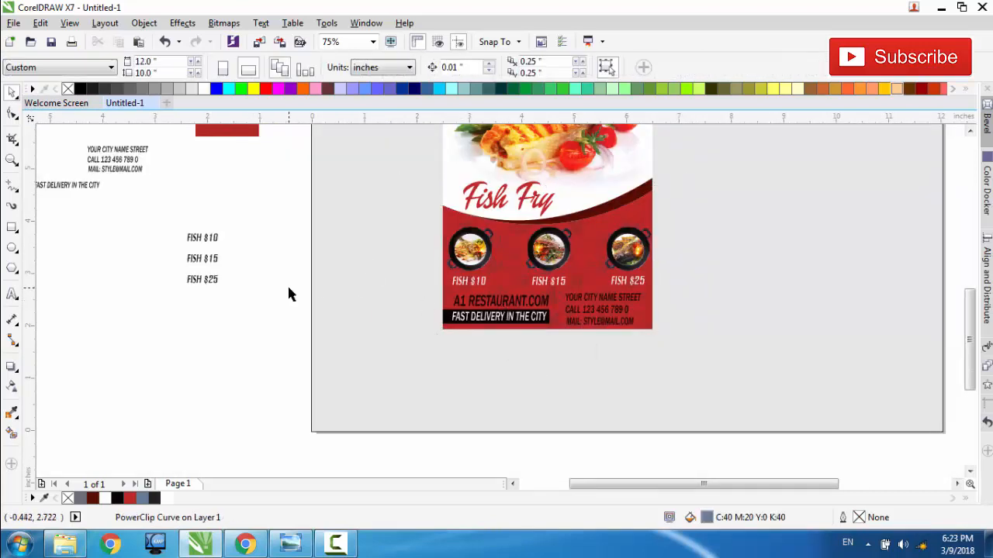
drag(289, 290, 558, 312)
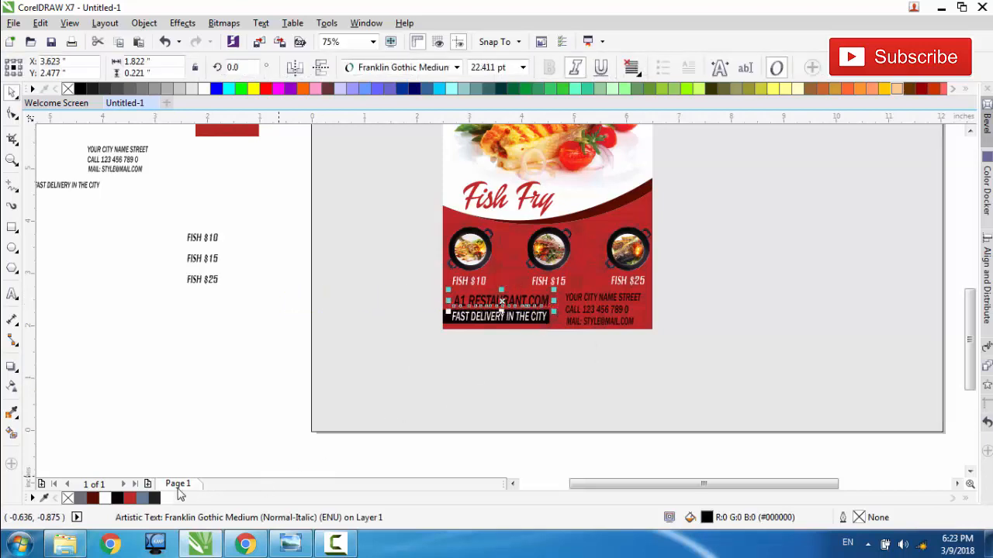
click(105, 499)
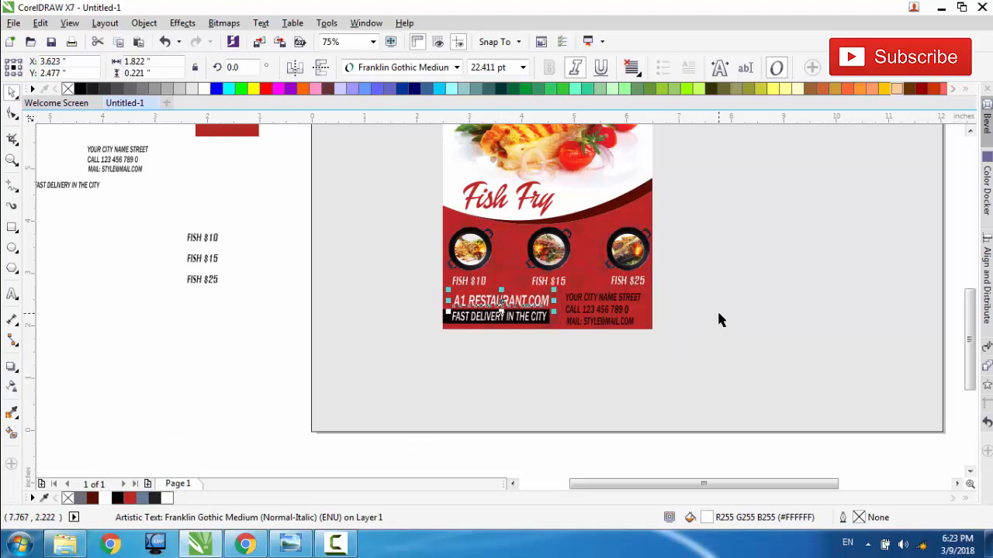
Step: Fill the flyer's address, phone and e-mail lines beside the website text with white
click(631, 298)
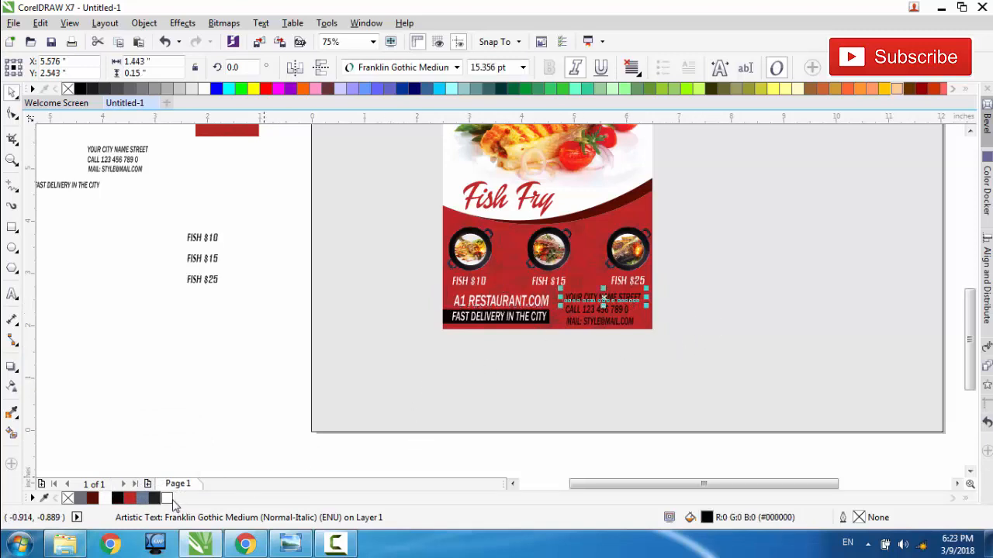
click(173, 501)
click(588, 311)
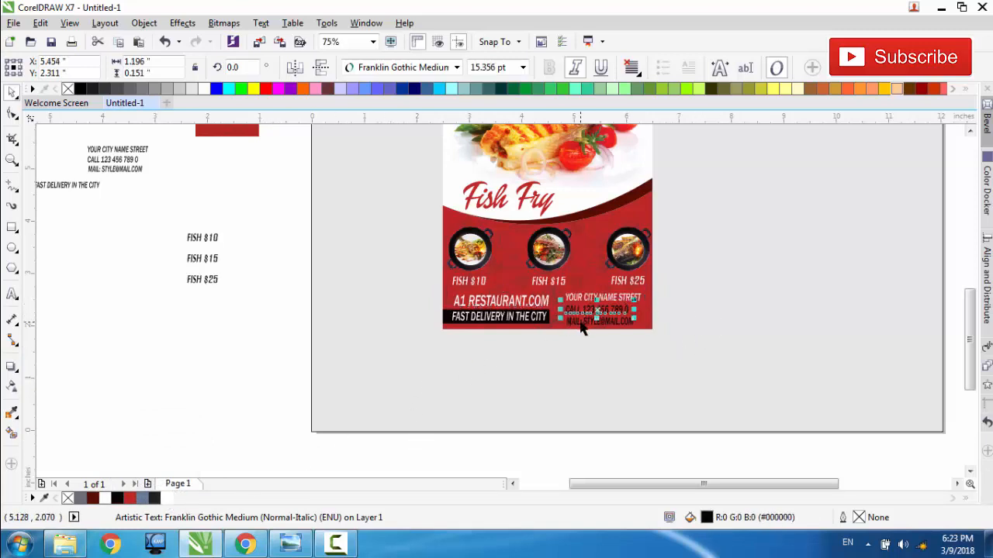
shift+click(581, 324)
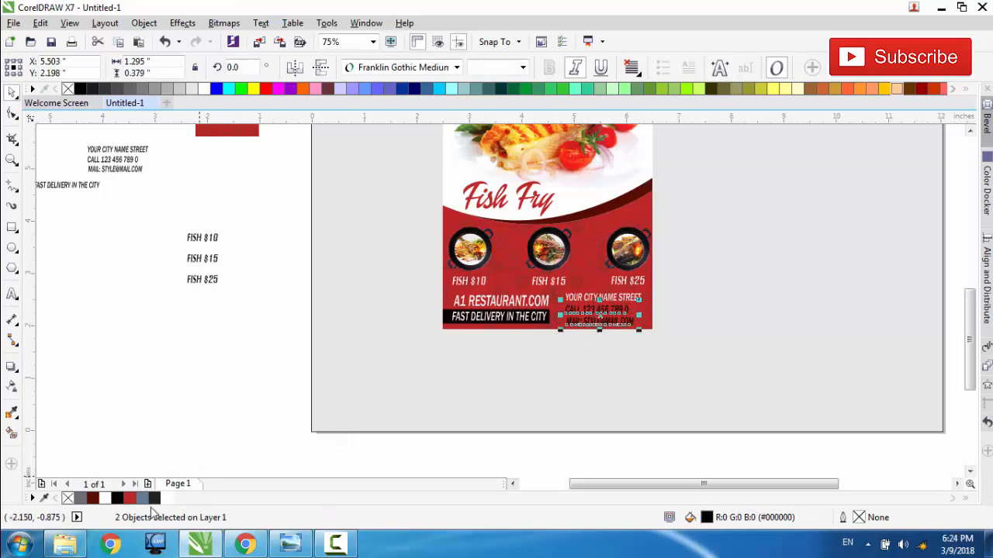
click(166, 501)
click(188, 381)
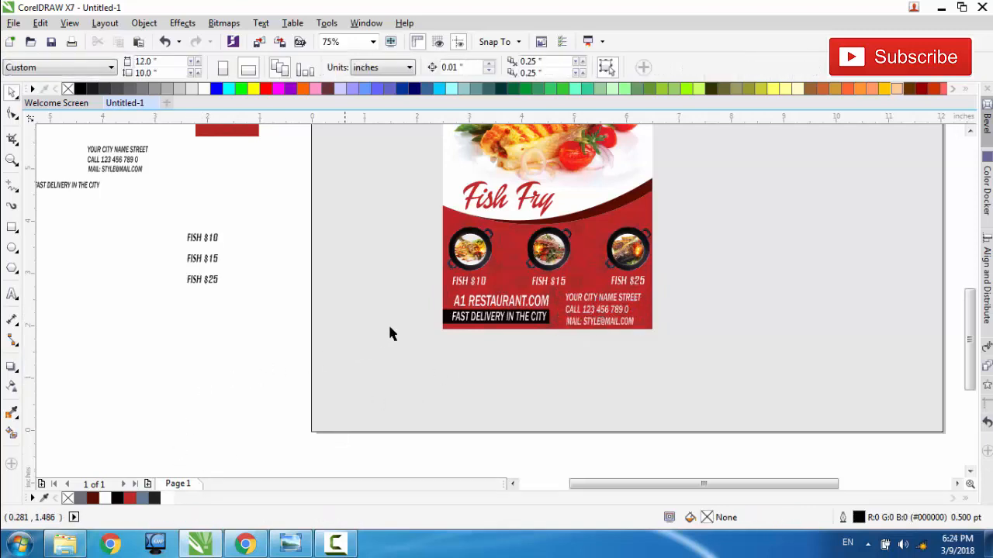
Step: Check the white website and contact texts up close and review the whole flyer
scroll(478, 299, up, 2)
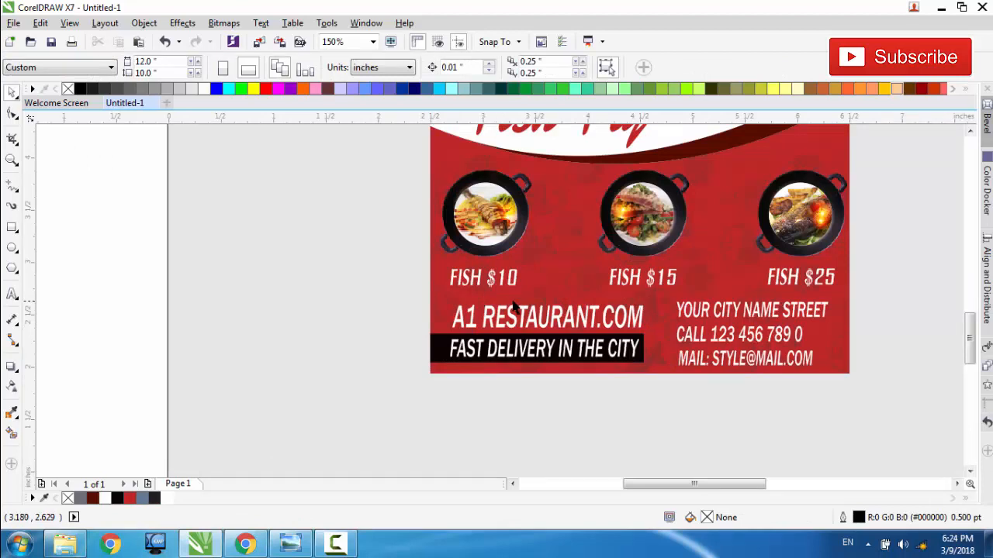
scroll(500, 306, down, 2)
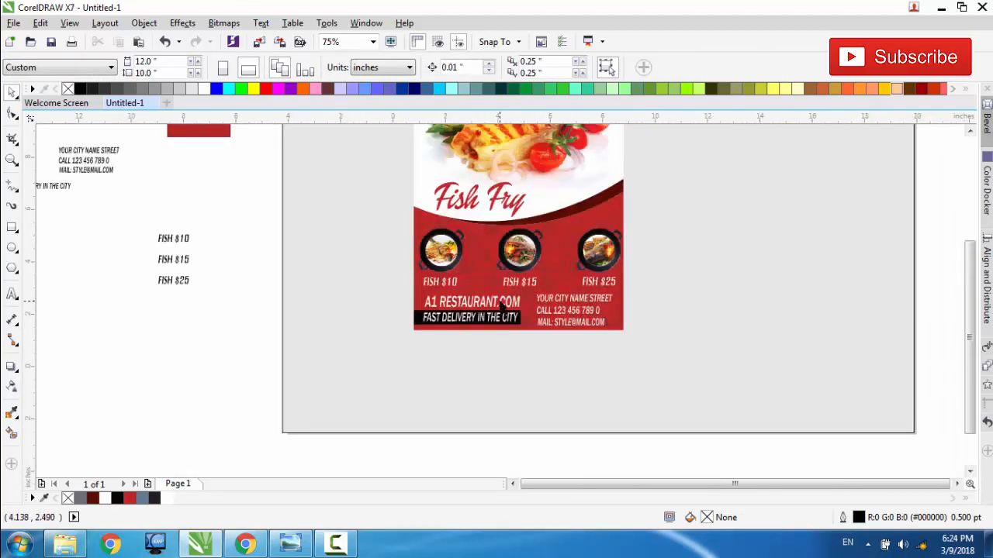
scroll(500, 306, down, 2)
click(12, 159)
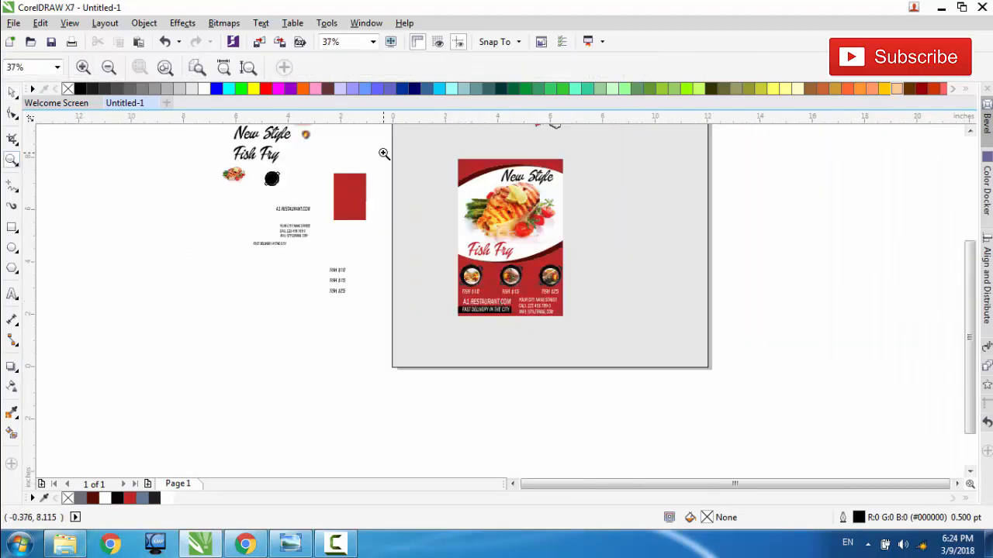
drag(384, 154, 575, 321)
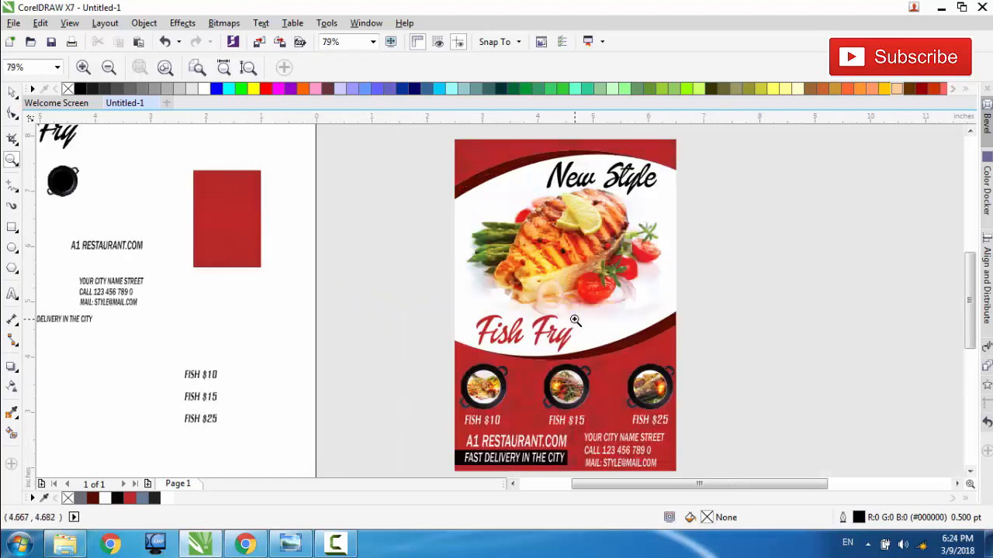
scroll(976, 302, down, 2)
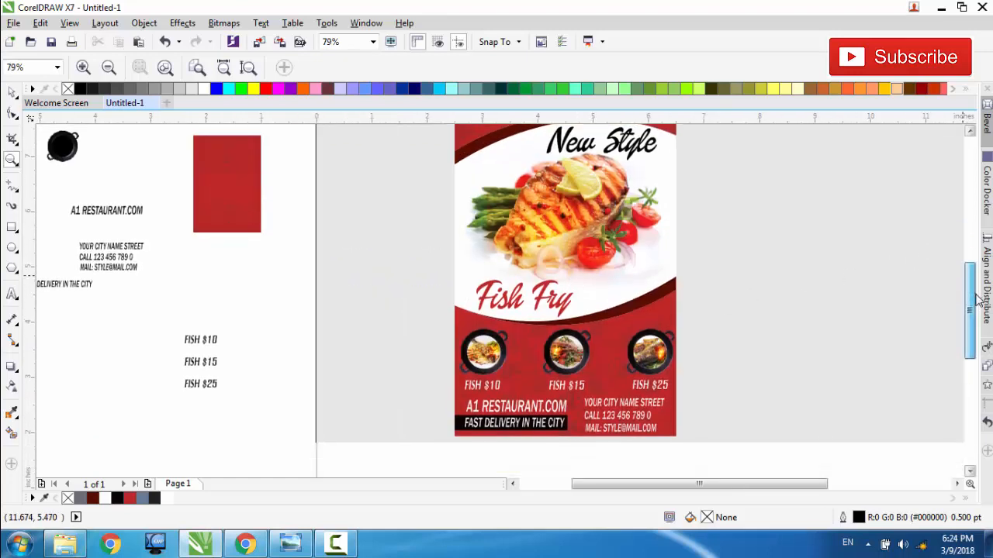
scroll(976, 302, up, 2)
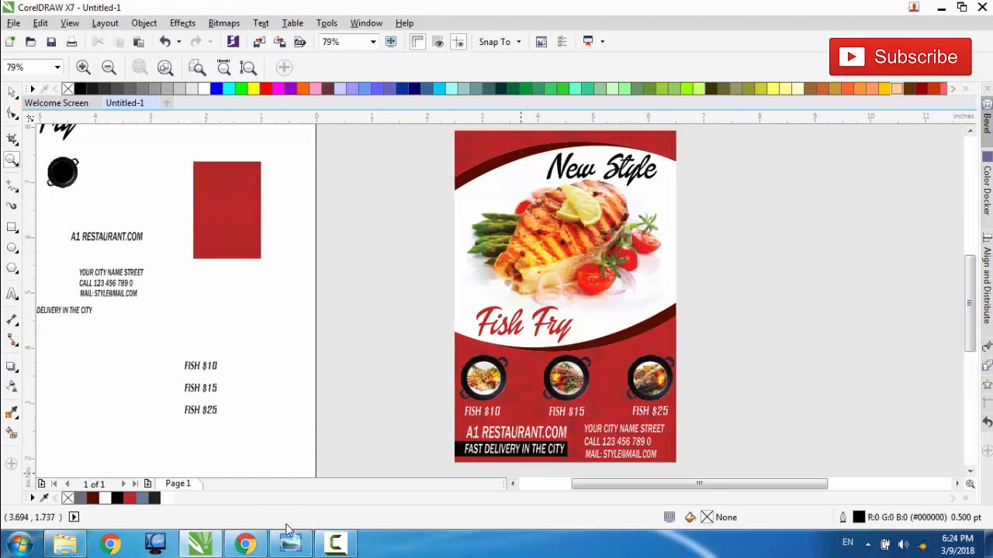